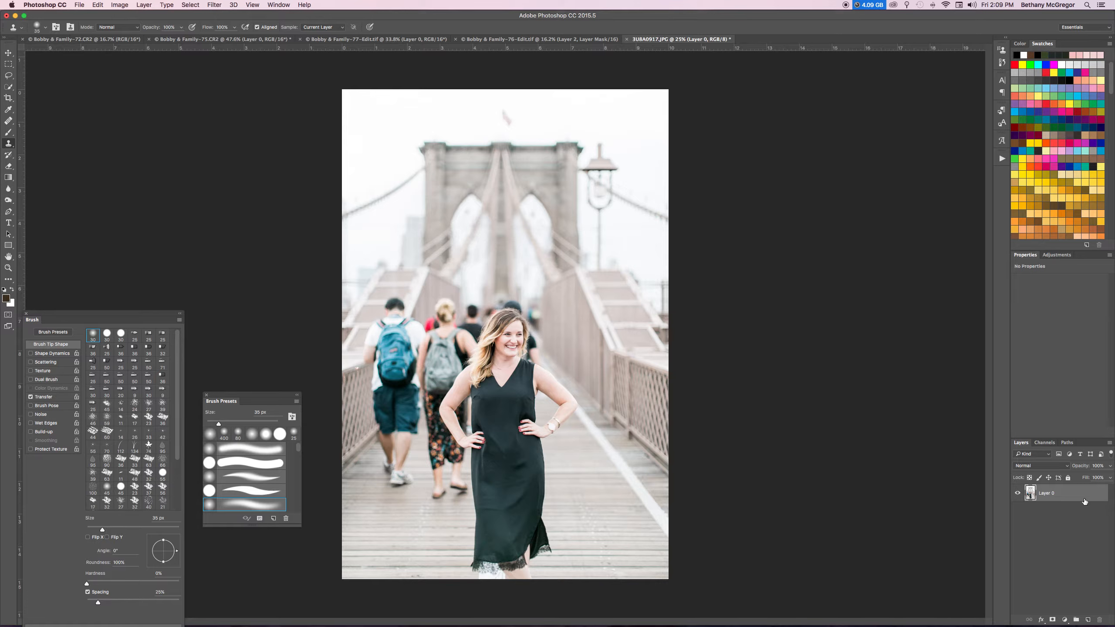
Step: Duplicate Layer 0, placing the copy beneath the original
{"action": "left_click_drag", "start_coordinate": [1084, 501], "coordinate": [1080, 517]}
{"action": "right_click", "coordinate": [1085, 501]}
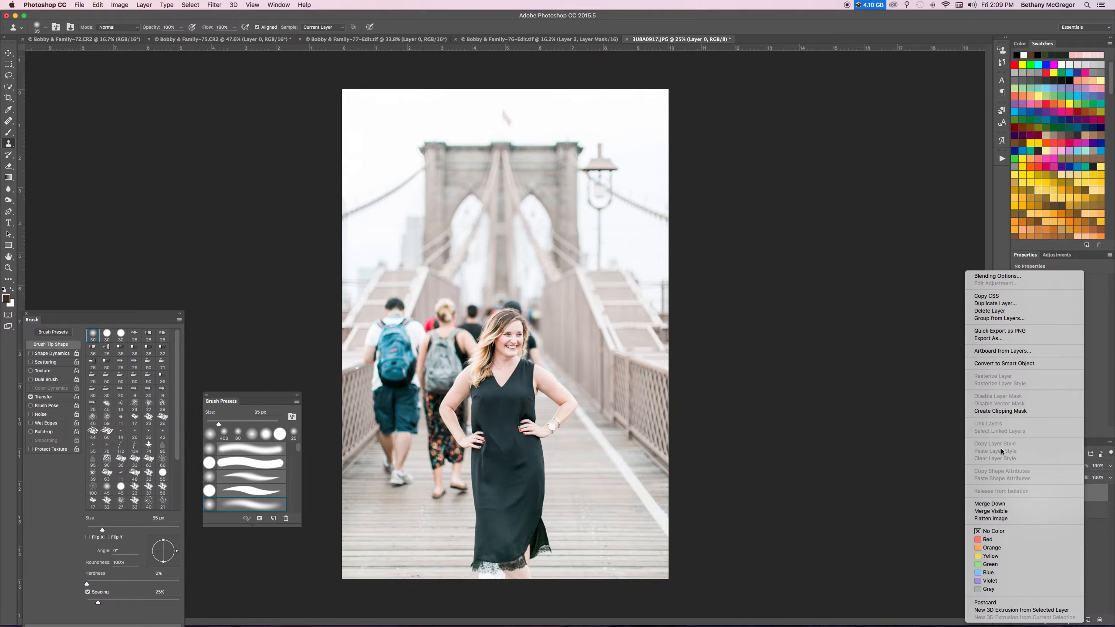
{"action": "left_click", "coordinate": [1086, 499]}
{"action": "right_click", "coordinate": [1086, 499]}
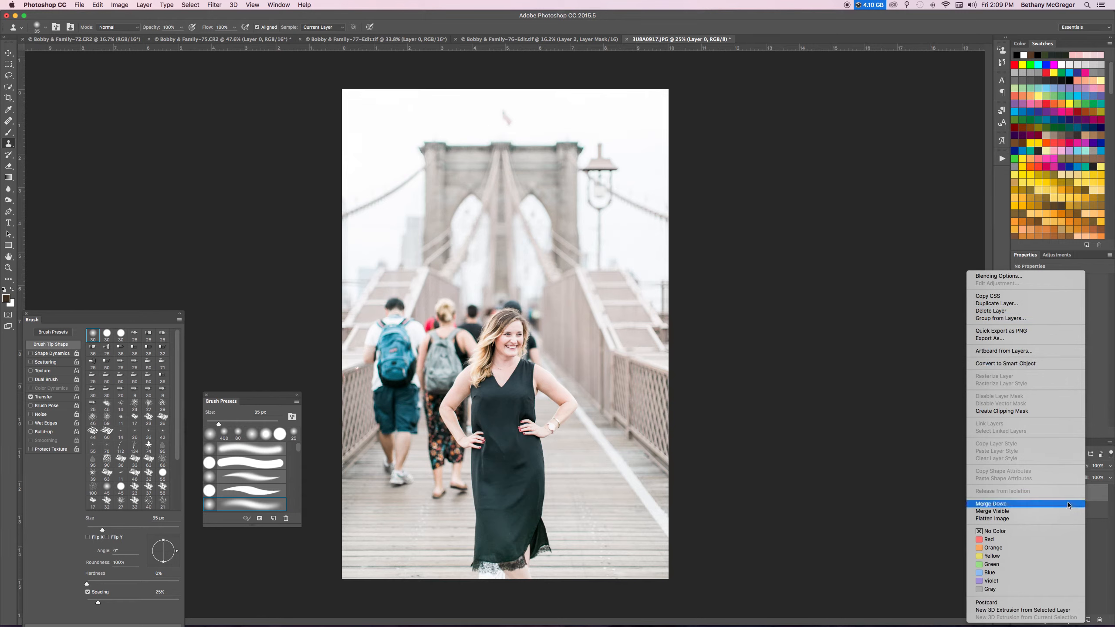
{"action": "left_click", "coordinate": [1105, 535]}
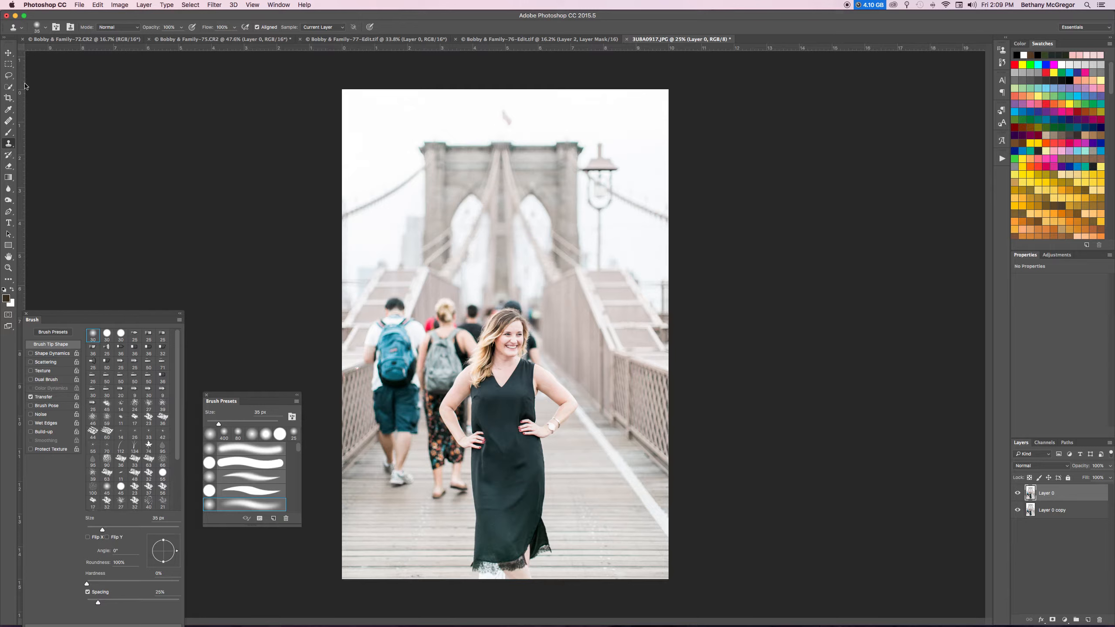
Step: Switch to the Rectangular Marquee tool
{"action": "left_click", "coordinate": [10, 65]}
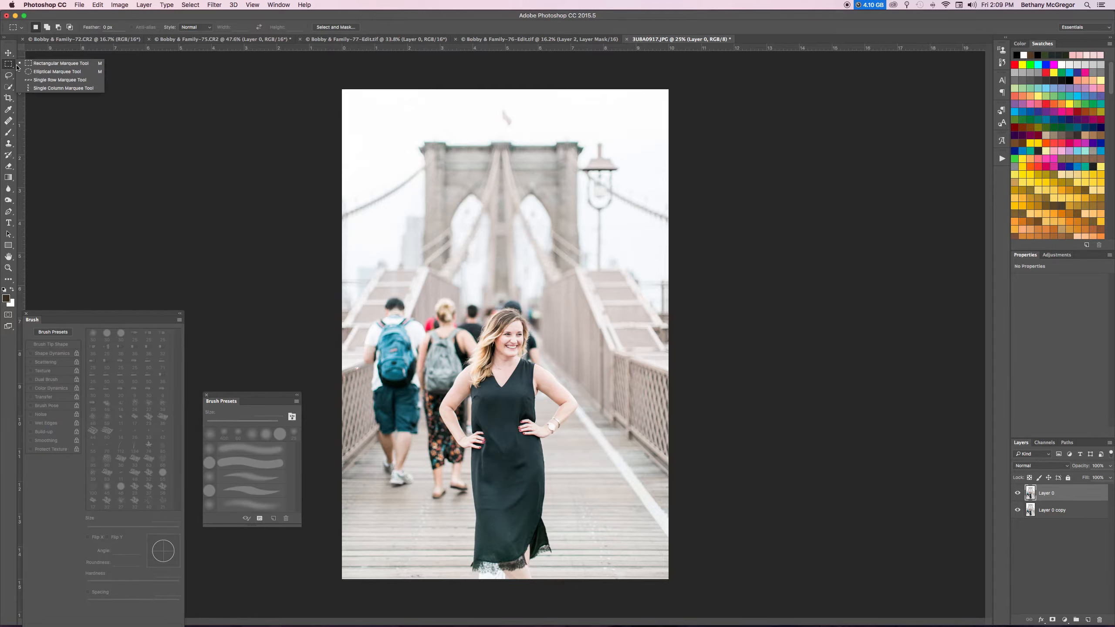
{"action": "left_click", "coordinate": [47, 65]}
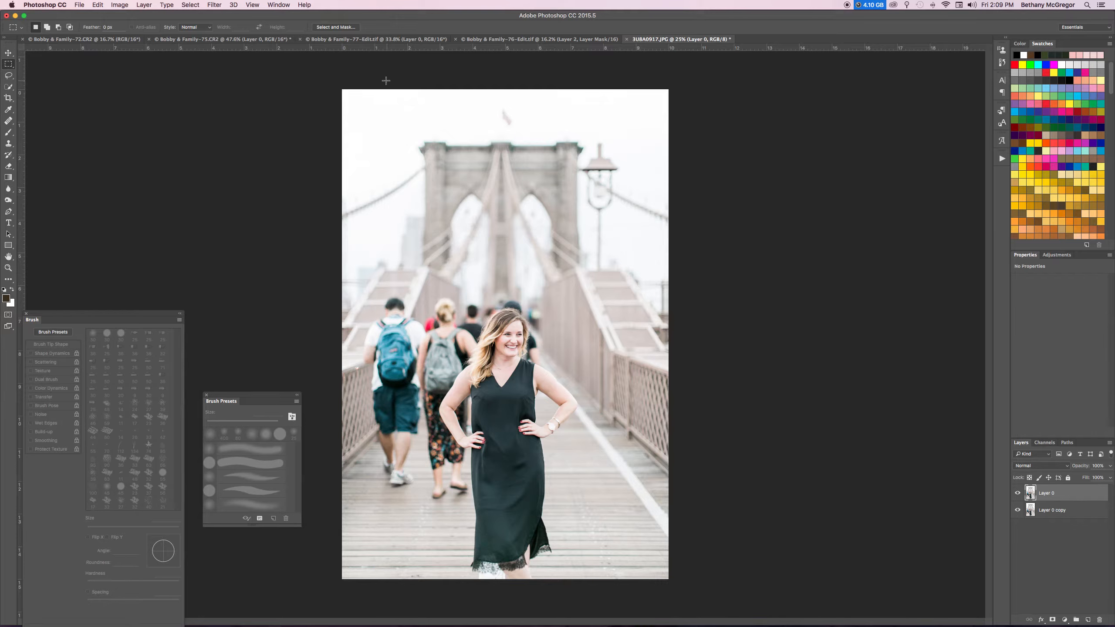
{"action": "left_click_drag", "start_coordinate": [333, 75], "coordinate": [517, 594]}
{"action": "left_click_drag", "start_coordinate": [421, 447], "coordinate": [569, 444]}
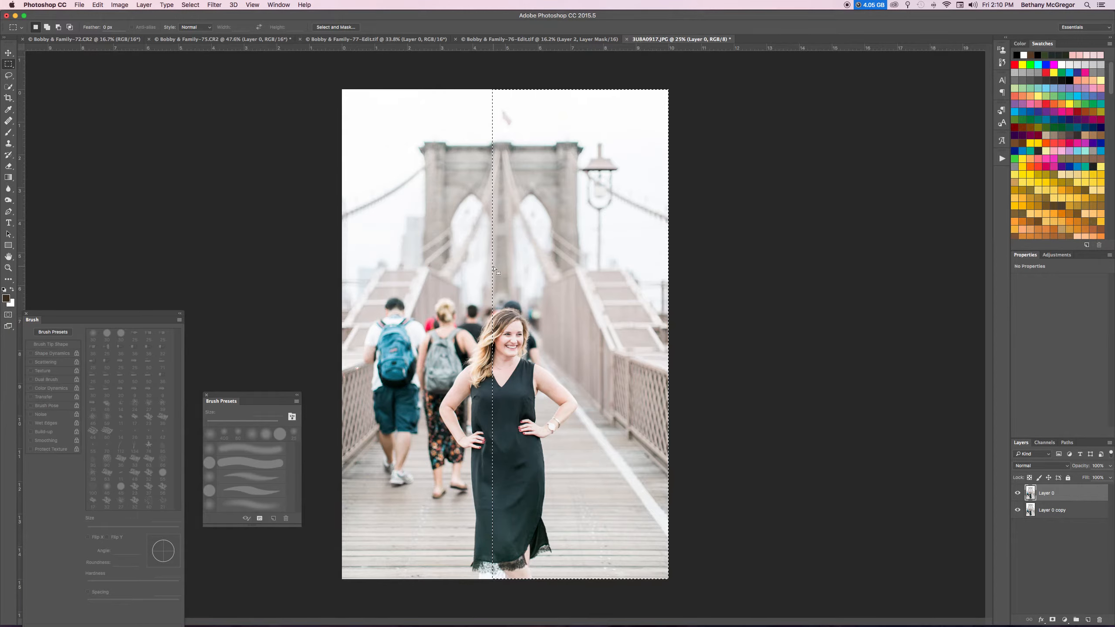
{"action": "key", "text": "super+d"}
{"action": "left_click_drag", "start_coordinate": [547, 165], "coordinate": [662, 607]}
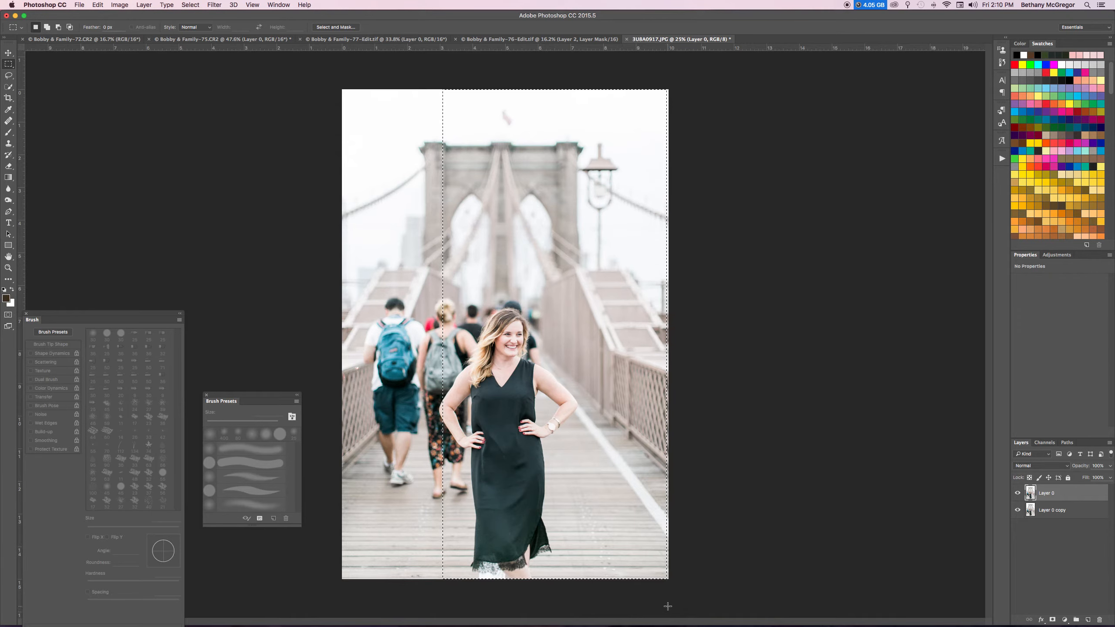
{"action": "key", "text": "super+t"}
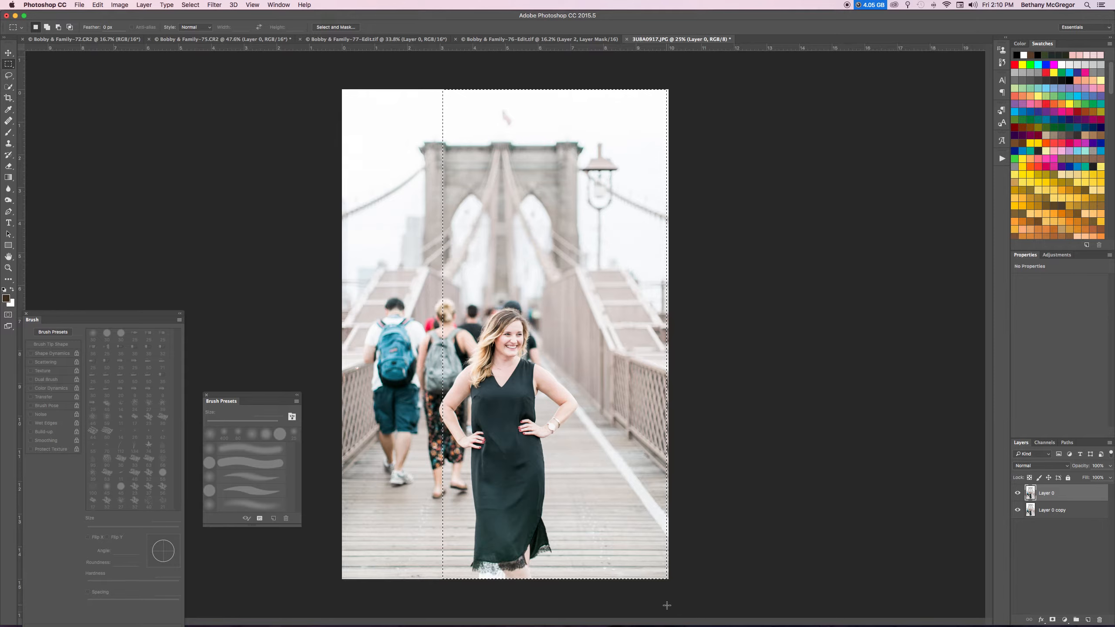
{"action": "key", "text": "super+d"}
Step: Select the right two thirds of the photo at full height and copy that area to a new layer
{"action": "left_click_drag", "start_coordinate": [451, 75], "coordinate": [769, 590]}
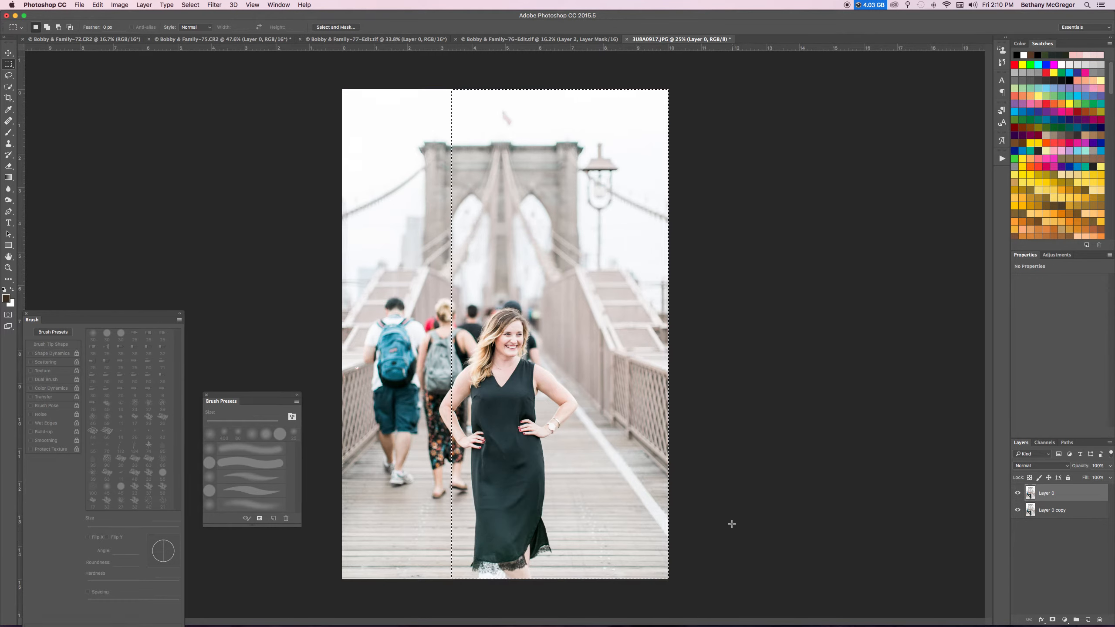
{"action": "right_click", "coordinate": [537, 176]}
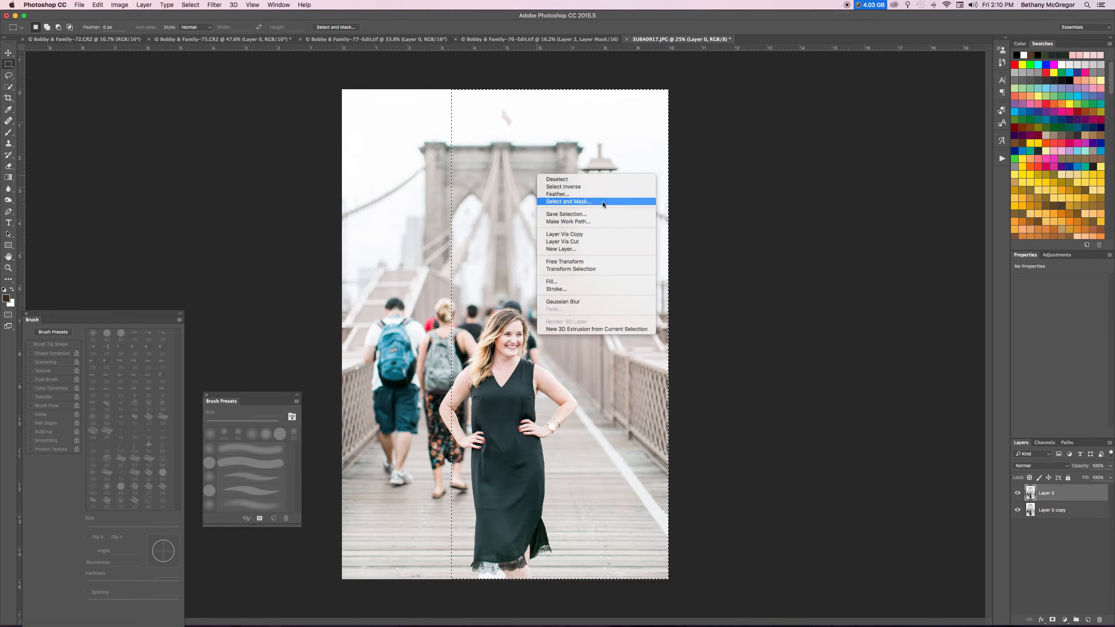
{"action": "left_click", "coordinate": [607, 236]}
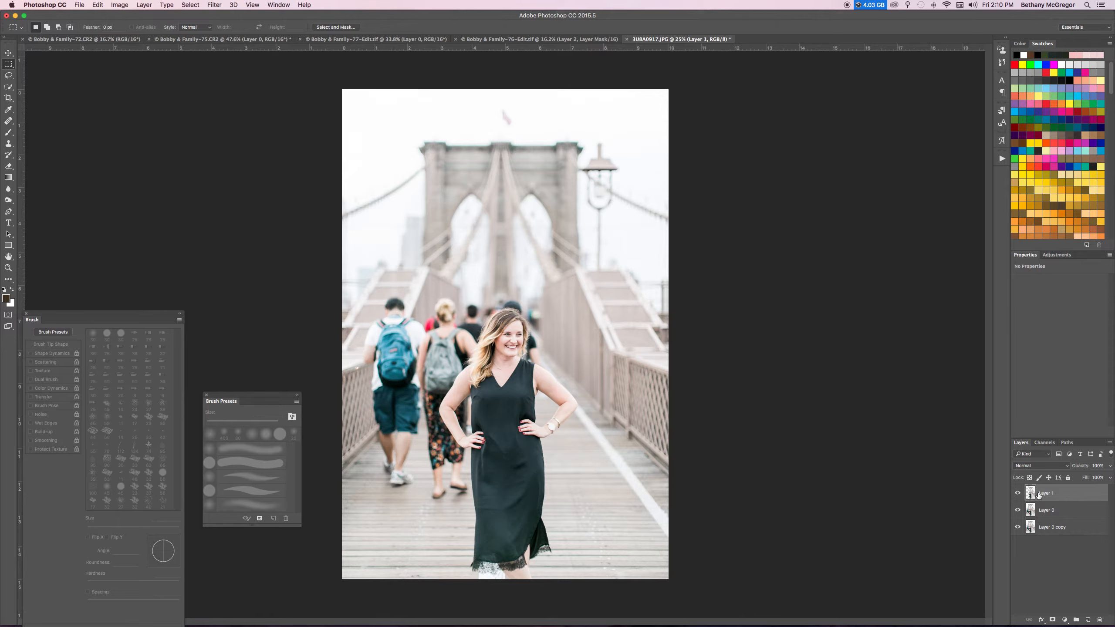
Step: Flip the copied layer horizontally with Free Transform and move it to the photo's left edge, covering the people walking behind the woman
{"action": "key", "text": "super+t"}
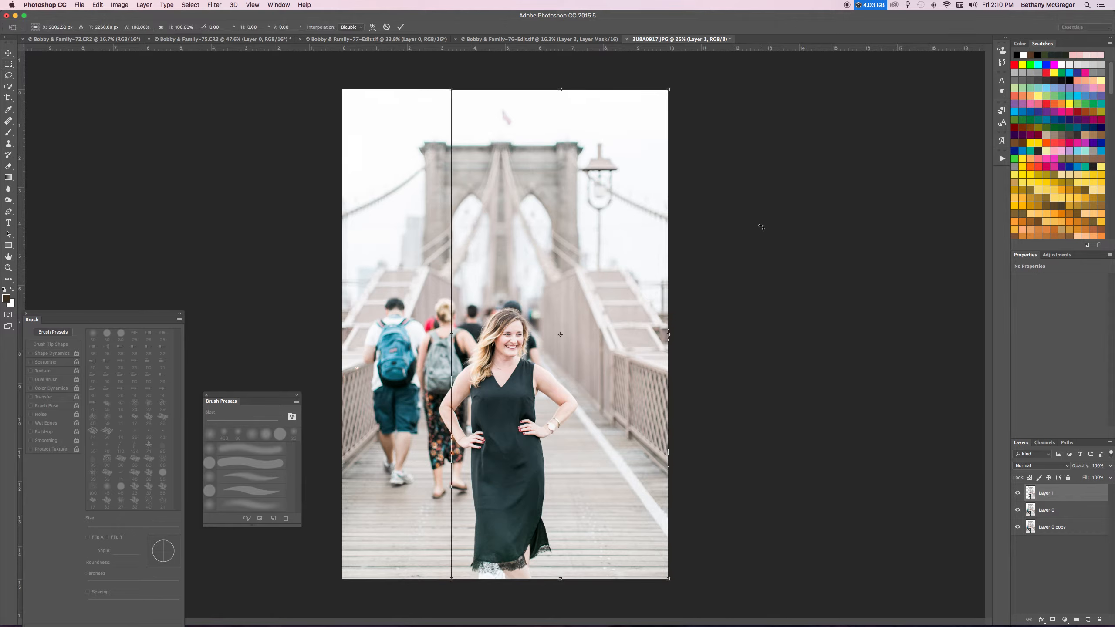
{"action": "left_click", "coordinate": [119, 5]}
{"action": "mouse_move", "coordinate": [96, 6]}
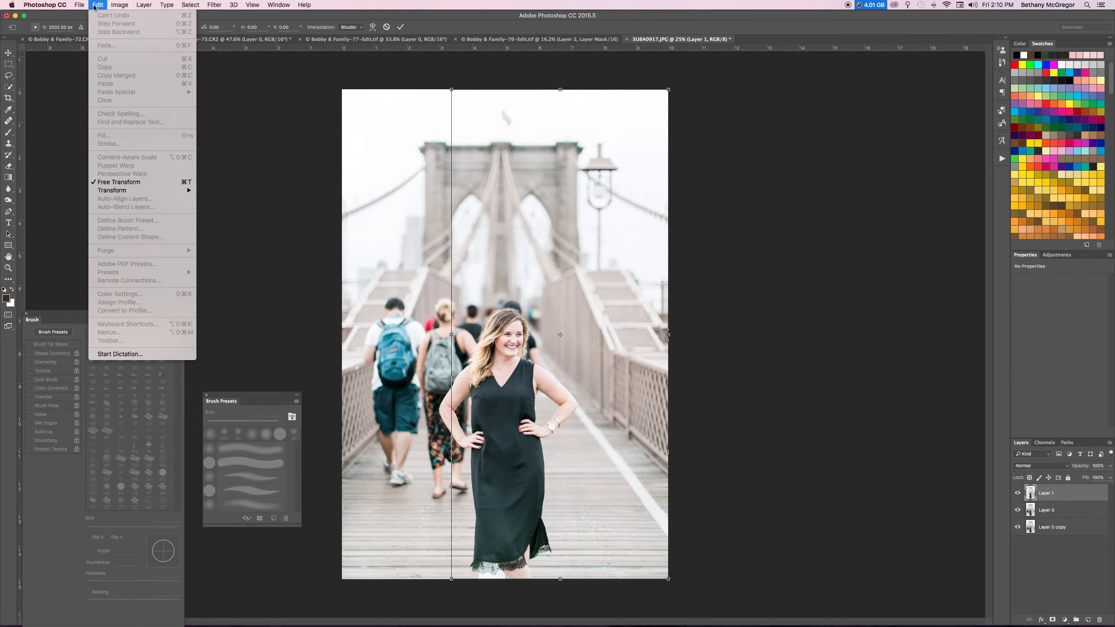
{"action": "left_click", "coordinate": [745, 217]}
{"action": "right_click", "coordinate": [585, 253]}
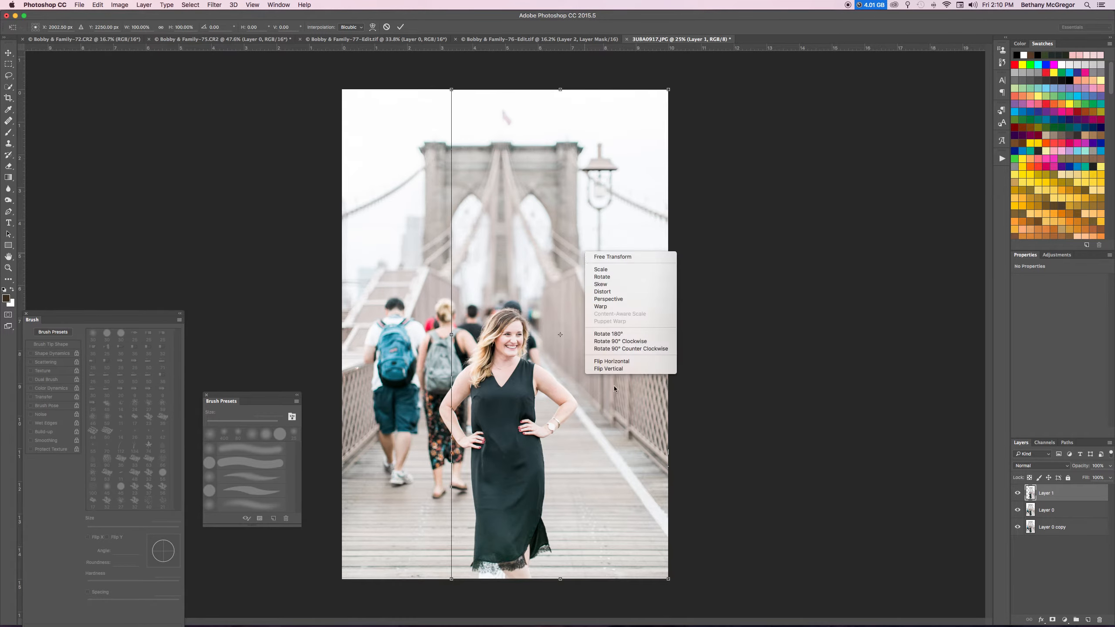
{"action": "left_click", "coordinate": [622, 363]}
{"action": "left_click_drag", "start_coordinate": [635, 366], "coordinate": [529, 368]}
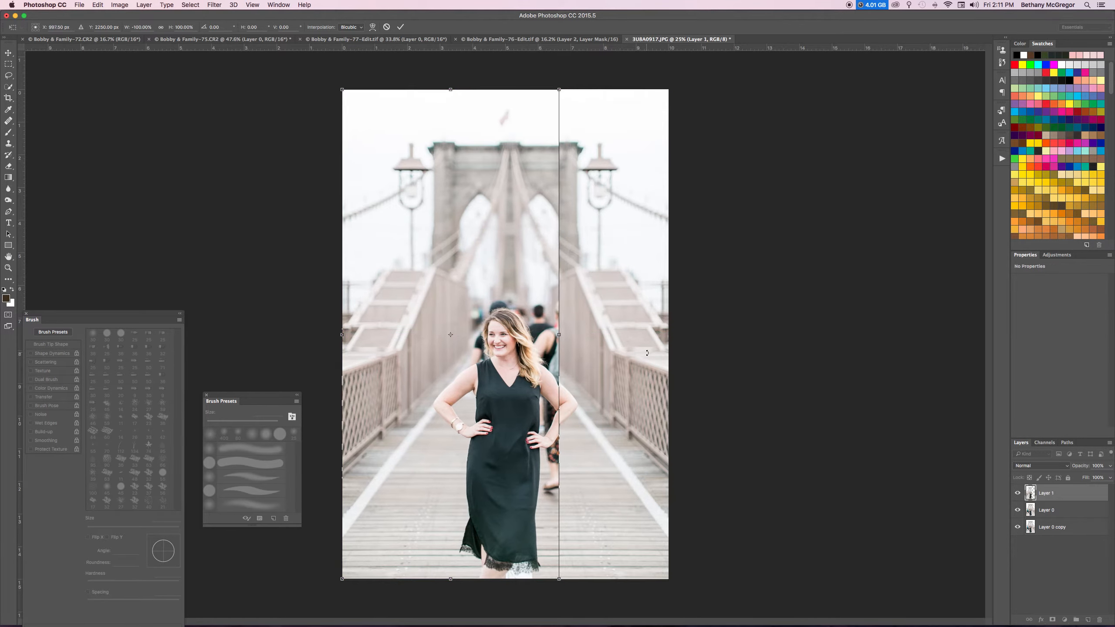
{"action": "left_click", "coordinate": [401, 28]}
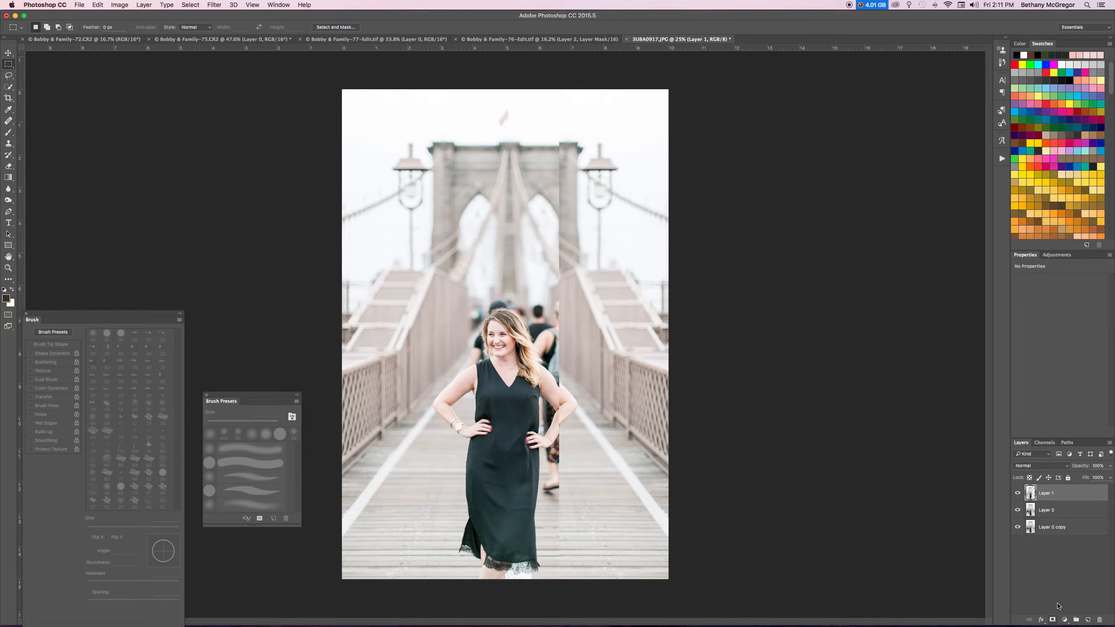
Step: Add a layer mask to the mirrored layer and enlarge the soft brush to 300 px
{"action": "left_click", "coordinate": [1052, 620]}
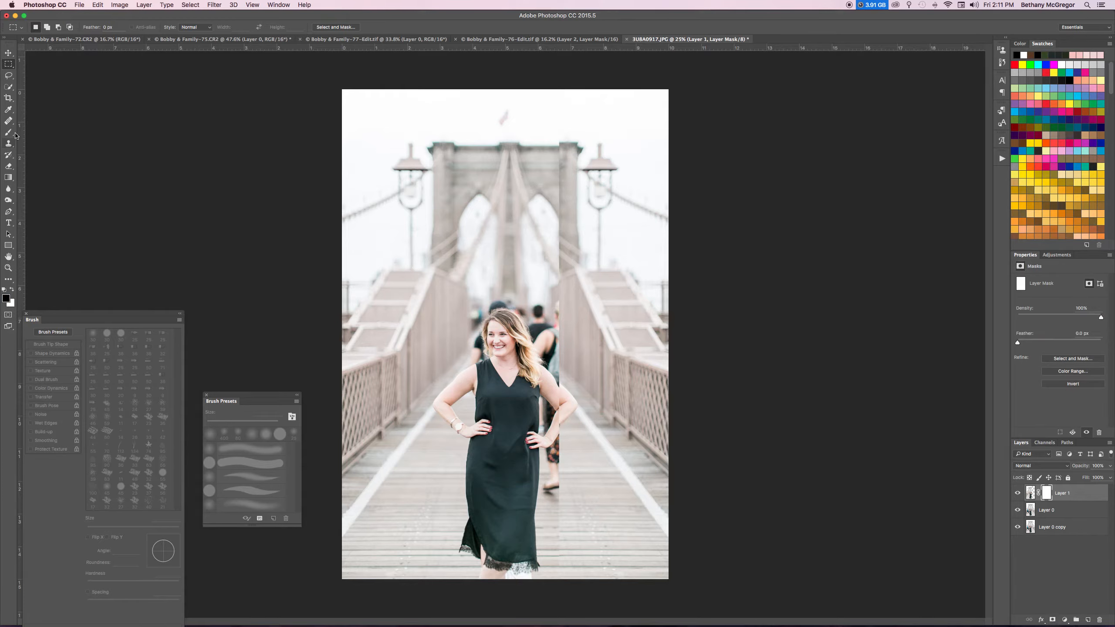
{"action": "key", "text": "b"}
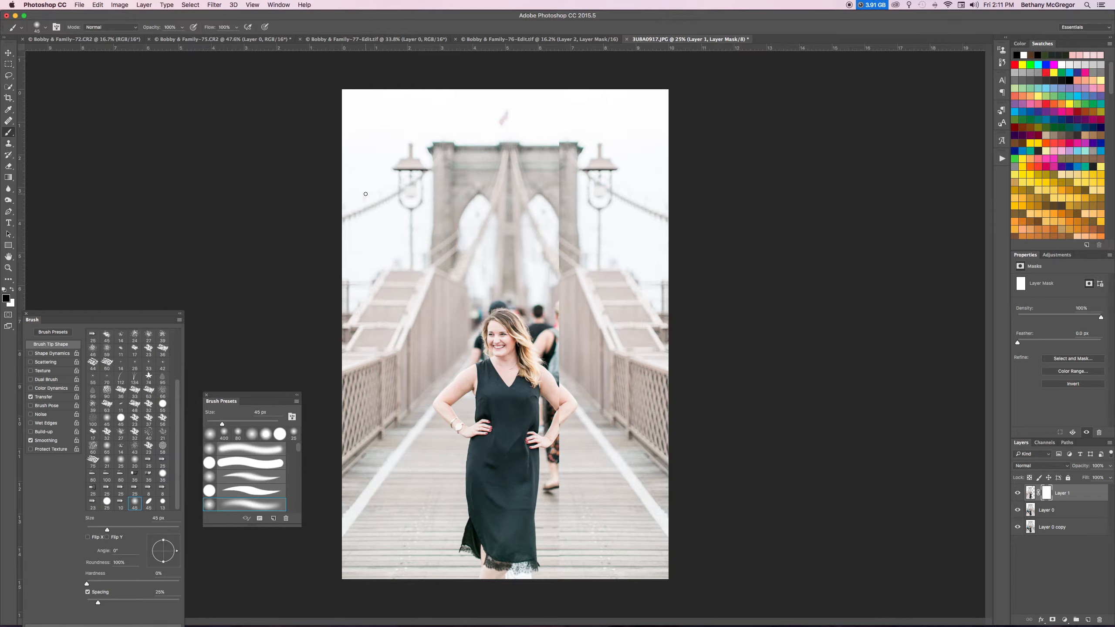
{"action": "key", "text": "bracketright"}
{"action": "key", "text": "bracketright"}
{"action": "key", "text": "bracketright"}
{"action": "key", "text": "bracketright"}
{"action": "key", "text": "bracketright"}
{"action": "key", "text": "bracketright"}
{"action": "key", "text": "bracketright"}
{"action": "key", "text": "bracketright"}
{"action": "key", "text": "bracketright"}
{"action": "key", "text": "bracketright"}
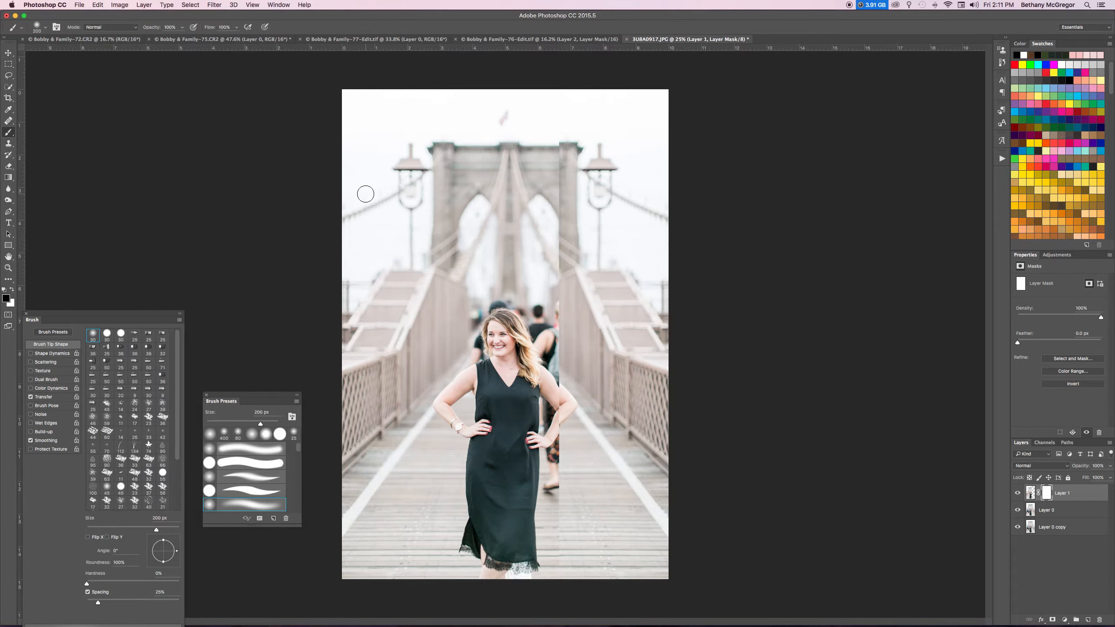
{"action": "key", "text": "bracketleft"}
Step: Paint black on the mask along the seam through the right side of the bridge tower, and swap the brush colour to white
{"action": "mouse_move", "coordinate": [538, 191]}
{"action": "left_mouse_down"}
{"action": "mouse_move", "coordinate": [534, 170]}
{"action": "mouse_move", "coordinate": [555, 167]}
{"action": "mouse_move", "coordinate": [561, 244]}
{"action": "left_mouse_up"}
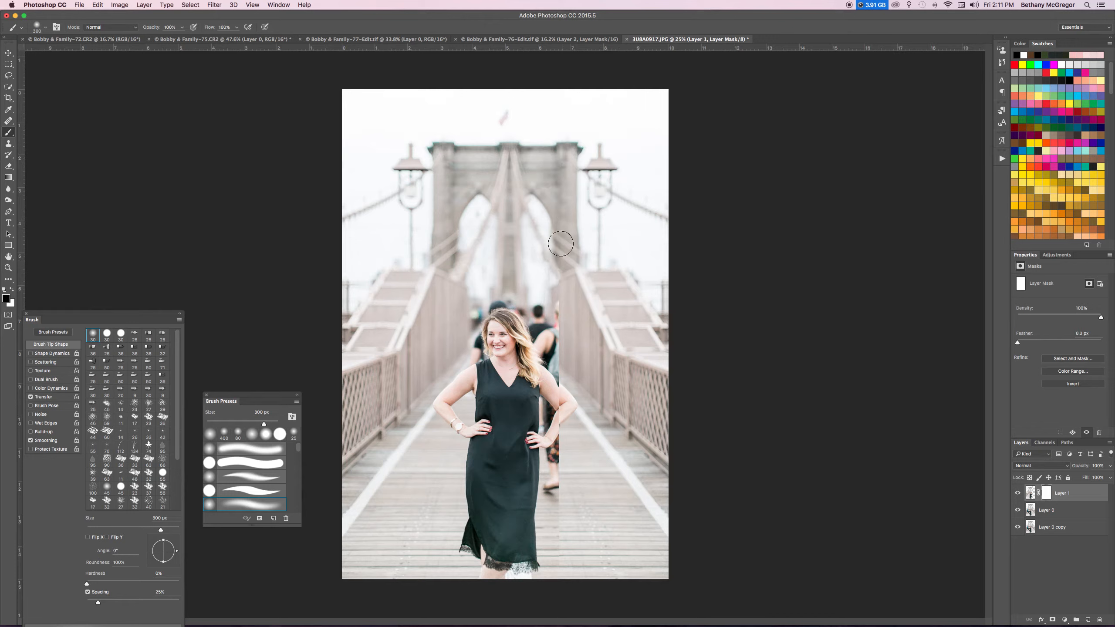
{"action": "mouse_move", "coordinate": [528, 158]}
{"action": "left_mouse_down"}
{"action": "mouse_move", "coordinate": [560, 167]}
{"action": "mouse_move", "coordinate": [575, 197]}
{"action": "mouse_move", "coordinate": [533, 217]}
{"action": "mouse_move", "coordinate": [540, 247]}
{"action": "mouse_move", "coordinate": [553, 224]}
{"action": "left_mouse_up"}
{"action": "key", "text": "x"}
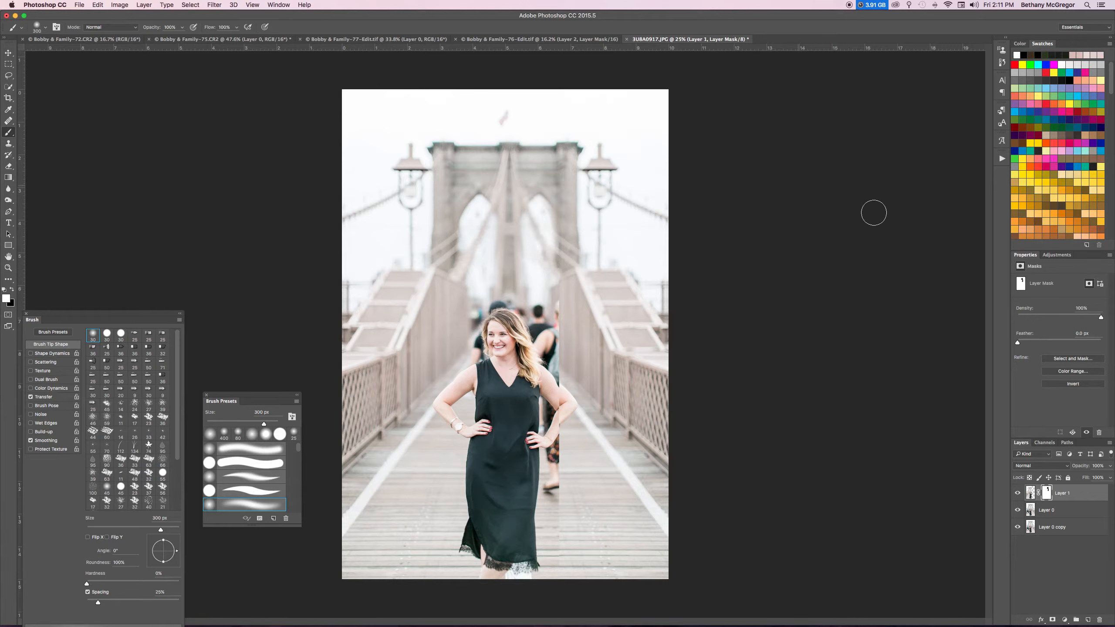
Step: Shift the mirrored layer about 0.19 in left to align the bridge towers, using 67% opacity as a guide and restoring it to 100%
{"action": "left_click", "coordinate": [1111, 466]}
{"action": "left_click", "coordinate": [1096, 478]}
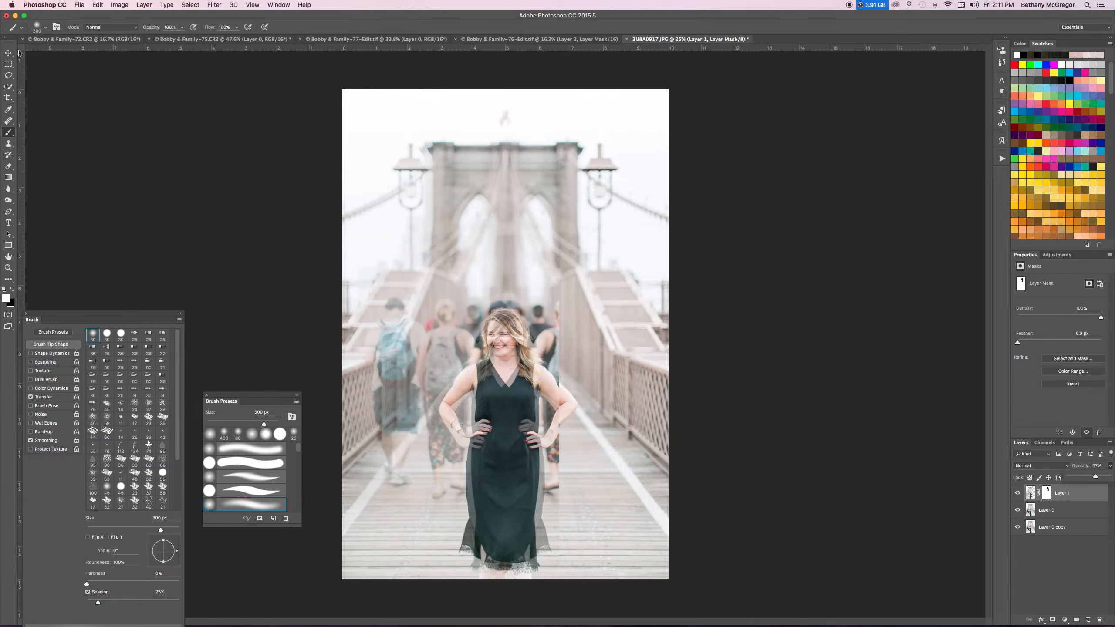
{"action": "key", "text": "v"}
{"action": "left_click_drag", "start_coordinate": [516, 284], "coordinate": [506, 279]}
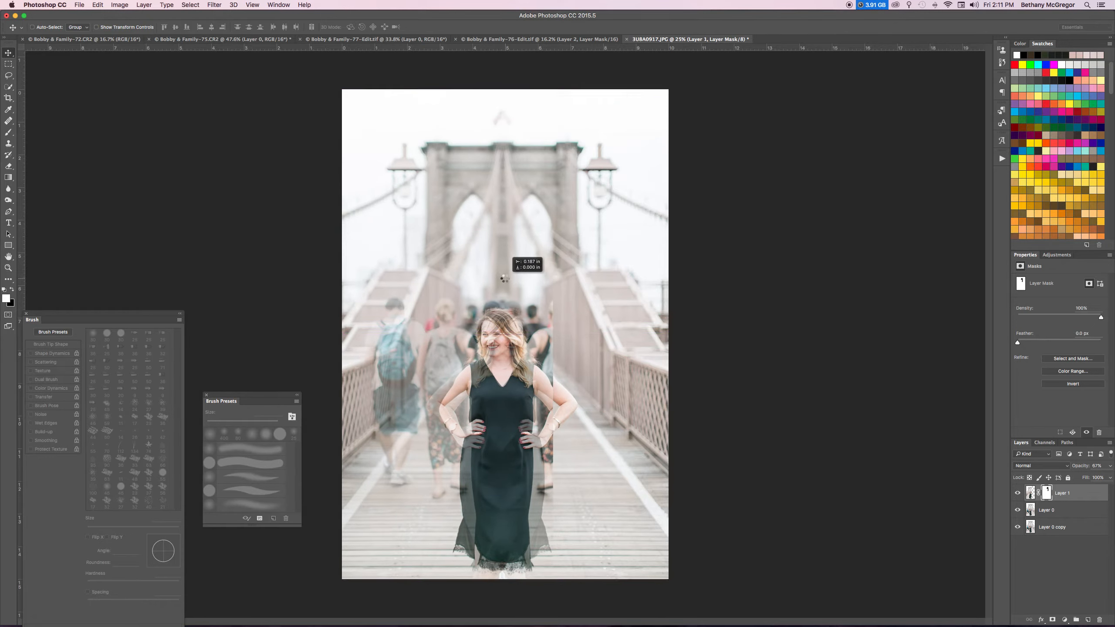
{"action": "left_click", "coordinate": [1111, 466]}
{"action": "left_click", "coordinate": [1109, 477]}
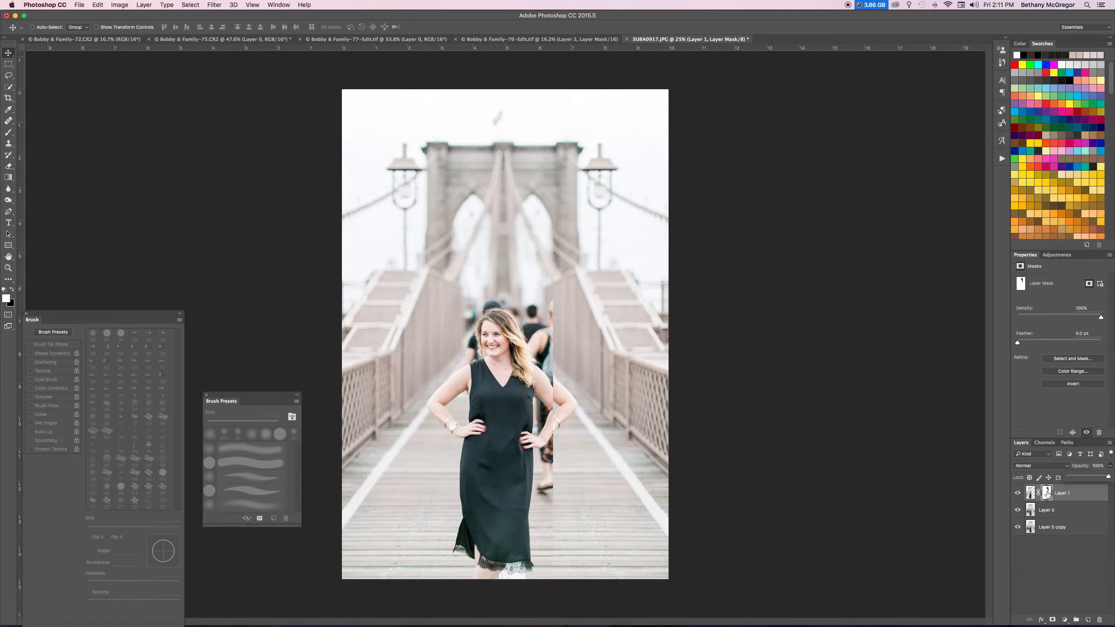
Step: Paint black on the mirrored layer's mask over the flipped woman to reveal the original woman beneath
{"action": "left_click", "coordinate": [9, 135]}
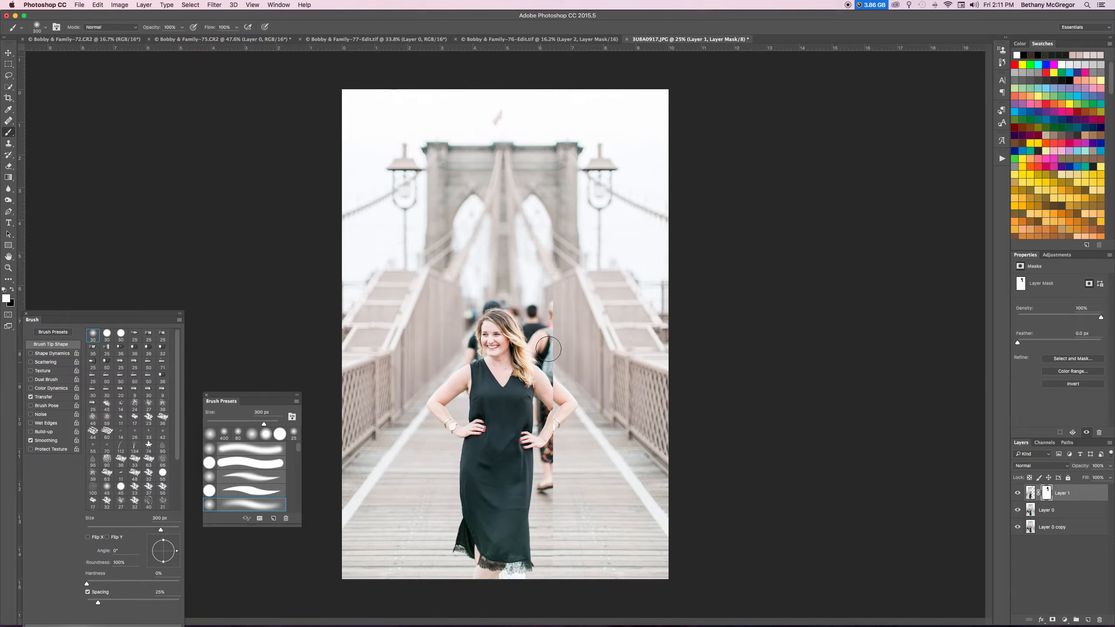
{"action": "key", "text": "x"}
{"action": "mouse_move", "coordinate": [548, 334]}
{"action": "left_mouse_down"}
{"action": "mouse_move", "coordinate": [514, 322]}
{"action": "mouse_move", "coordinate": [512, 337]}
{"action": "mouse_move", "coordinate": [507, 317]}
{"action": "mouse_move", "coordinate": [499, 344]}
{"action": "mouse_move", "coordinate": [498, 318]}
{"action": "mouse_move", "coordinate": [486, 396]}
{"action": "mouse_move", "coordinate": [458, 413]}
{"action": "mouse_move", "coordinate": [475, 395]}
{"action": "mouse_move", "coordinate": [473, 369]}
{"action": "mouse_move", "coordinate": [498, 366]}
{"action": "mouse_move", "coordinate": [536, 451]}
{"action": "mouse_move", "coordinate": [547, 399]}
{"action": "mouse_move", "coordinate": [565, 472]}
{"action": "mouse_move", "coordinate": [552, 537]}
{"action": "mouse_move", "coordinate": [536, 549]}
{"action": "mouse_move", "coordinate": [520, 508]}
{"action": "mouse_move", "coordinate": [472, 577]}
{"action": "mouse_move", "coordinate": [494, 505]}
{"action": "mouse_move", "coordinate": [521, 518]}
{"action": "mouse_move", "coordinate": [538, 489]}
{"action": "mouse_move", "coordinate": [477, 501]}
{"action": "mouse_move", "coordinate": [470, 534]}
{"action": "mouse_move", "coordinate": [465, 455]}
{"action": "mouse_move", "coordinate": [473, 474]}
{"action": "mouse_move", "coordinate": [493, 430]}
{"action": "mouse_move", "coordinate": [462, 422]}
{"action": "mouse_move", "coordinate": [466, 391]}
{"action": "mouse_move", "coordinate": [470, 453]}
{"action": "mouse_move", "coordinate": [439, 391]}
{"action": "mouse_move", "coordinate": [447, 429]}
{"action": "mouse_move", "coordinate": [460, 353]}
{"action": "mouse_move", "coordinate": [459, 404]}
{"action": "left_mouse_up"}
Step: Paint the mask white with a 90 px brush beside the woman's hair and arm on the photo's left to restore the mirrored background
{"action": "key", "text": "x"}
{"action": "key", "text": "bracketleft"}
{"action": "key", "text": "bracketleft"}
{"action": "key", "text": "bracketleft"}
{"action": "key", "text": "bracketleft"}
{"action": "key", "text": "bracketleft"}
{"action": "key", "text": "bracketleft"}
{"action": "key", "text": "bracketleft"}
{"action": "mouse_move", "coordinate": [469, 330]}
{"action": "left_mouse_down"}
{"action": "mouse_move", "coordinate": [436, 415]}
{"action": "mouse_move", "coordinate": [443, 372]}
{"action": "mouse_move", "coordinate": [462, 357]}
{"action": "mouse_move", "coordinate": [436, 367]}
{"action": "mouse_move", "coordinate": [442, 349]}
{"action": "mouse_move", "coordinate": [430, 392]}
{"action": "mouse_move", "coordinate": [447, 369]}
{"action": "mouse_move", "coordinate": [428, 400]}
{"action": "mouse_move", "coordinate": [435, 437]}
{"action": "left_mouse_up"}
{"action": "mouse_move", "coordinate": [435, 416]}
{"action": "left_mouse_down"}
{"action": "mouse_move", "coordinate": [476, 333]}
{"action": "mouse_move", "coordinate": [425, 433]}
{"action": "mouse_move", "coordinate": [419, 409]}
{"action": "mouse_move", "coordinate": [445, 461]}
{"action": "mouse_move", "coordinate": [443, 431]}
{"action": "left_mouse_up"}
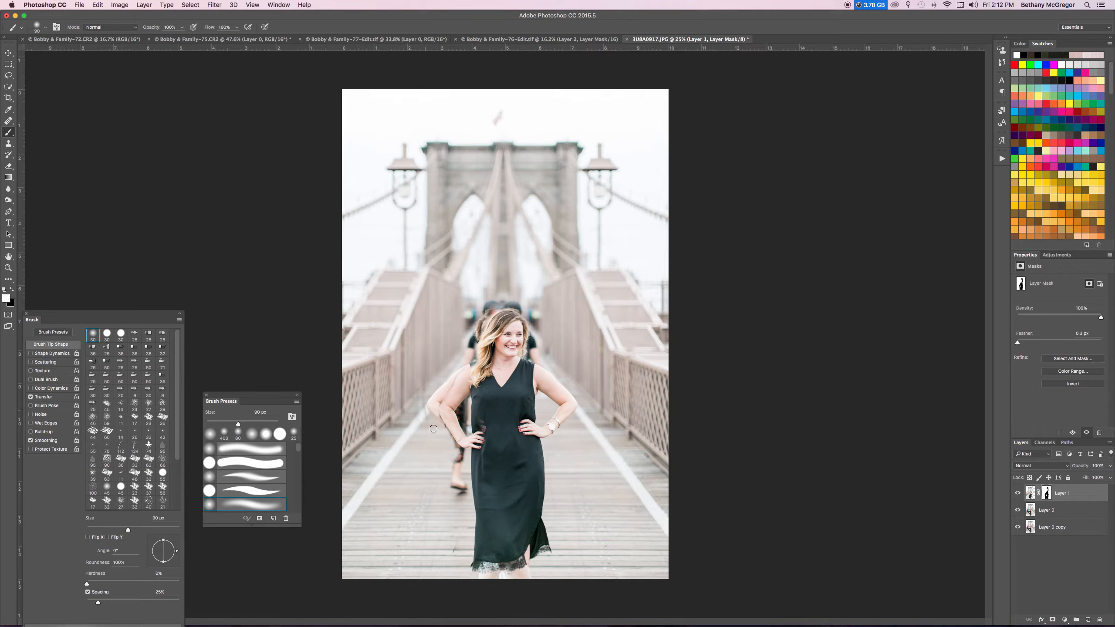
Step: Paint white on the mask between the bent arm and the dress and down the dress's left edge to cover the walker's legs
{"action": "mouse_move", "coordinate": [465, 404]}
{"action": "left_mouse_down"}
{"action": "mouse_move", "coordinate": [459, 428]}
{"action": "mouse_move", "coordinate": [469, 429]}
{"action": "left_mouse_up"}
{"action": "mouse_move", "coordinate": [471, 516]}
{"action": "left_mouse_down"}
{"action": "mouse_move", "coordinate": [467, 456]}
{"action": "mouse_move", "coordinate": [469, 502]}
{"action": "mouse_move", "coordinate": [448, 465]}
{"action": "left_mouse_up"}
{"action": "left_click_drag", "start_coordinate": [464, 518], "coordinate": [468, 558]}
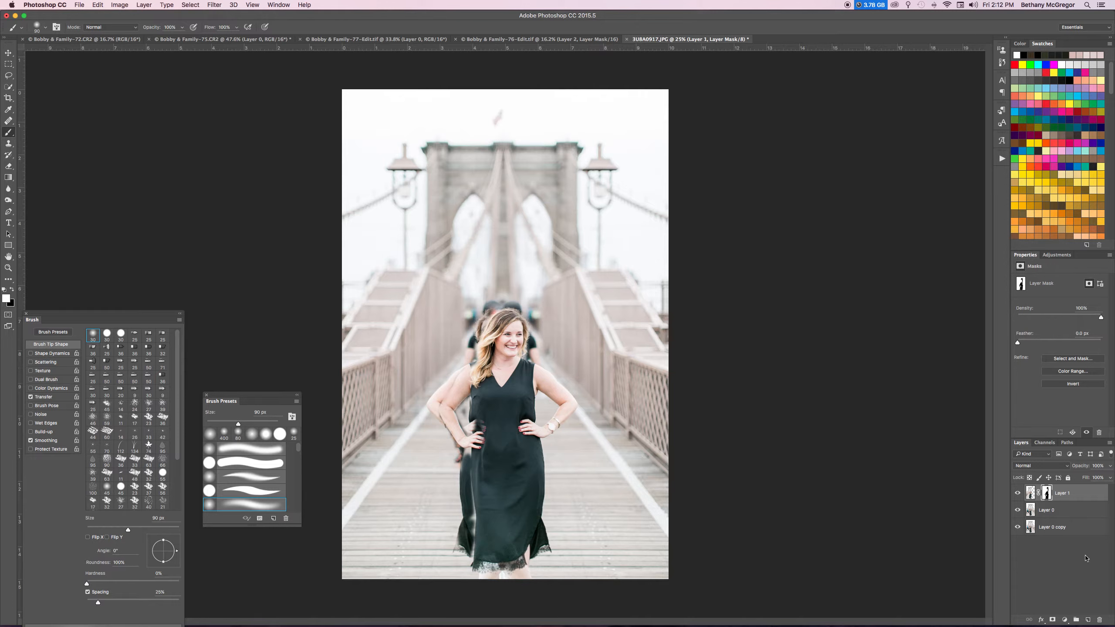
Step: Hide the mirrored layer and make Layer 0 active for editing with the Clone Stamp tool
{"action": "left_click", "coordinate": [1018, 494]}
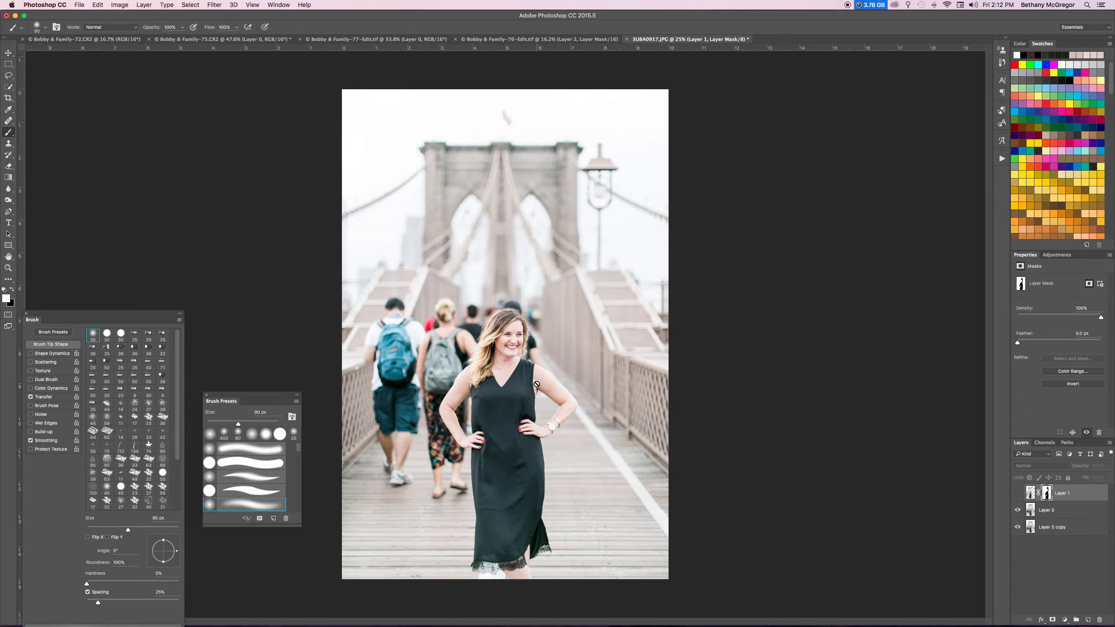
{"action": "left_click", "coordinate": [526, 338]}
{"action": "left_click", "coordinate": [621, 202]}
{"action": "left_click", "coordinate": [8, 144]}
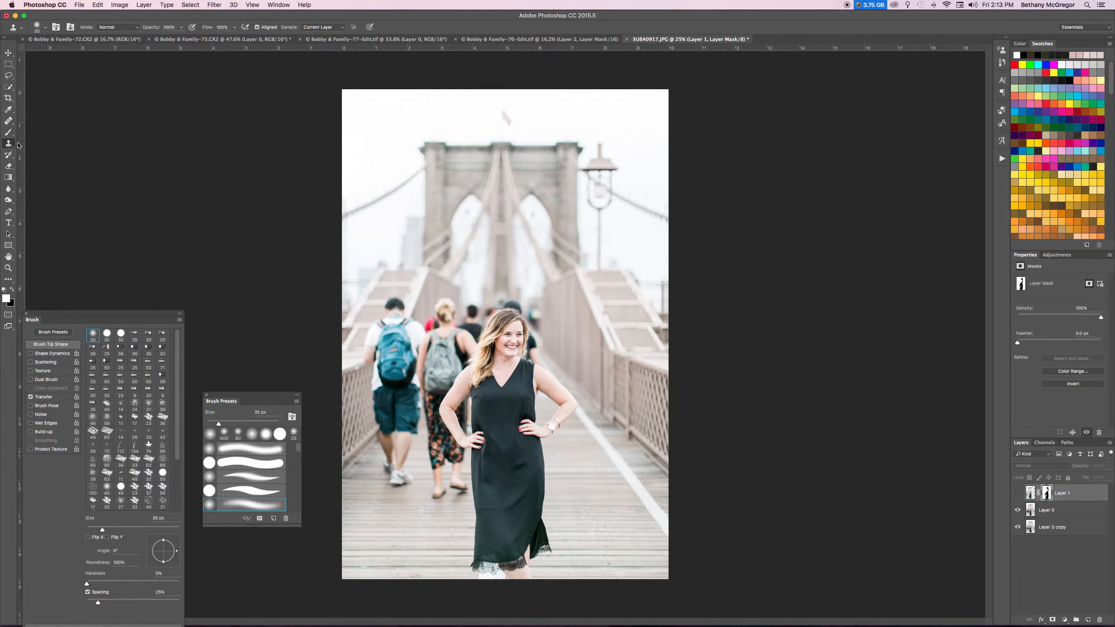
{"action": "left_click", "coordinate": [1079, 512]}
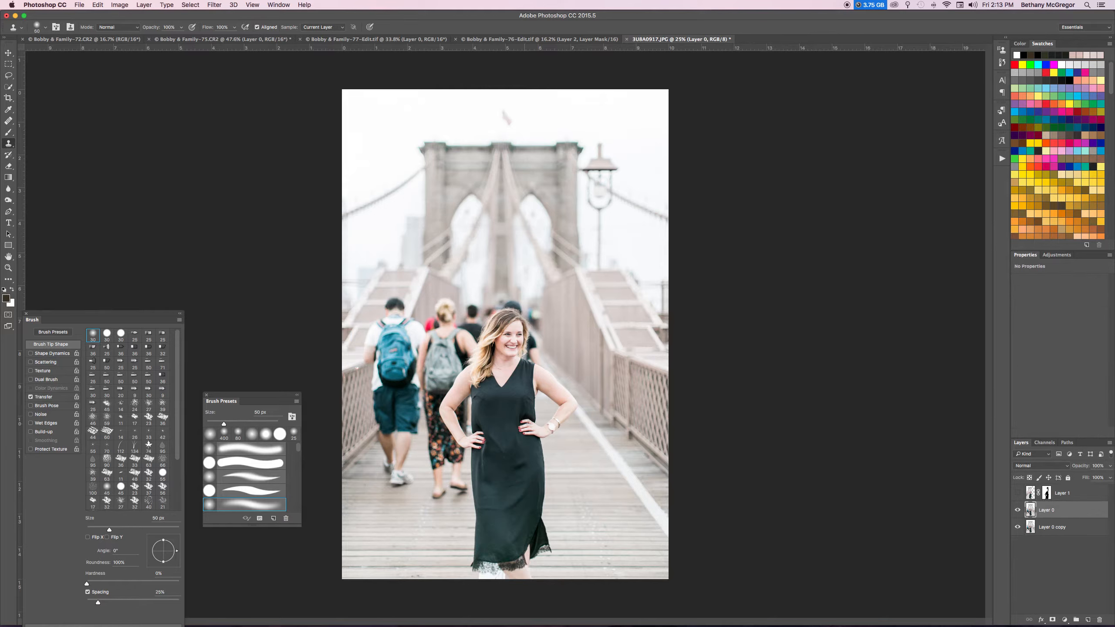
Step: Clone the plain wooden boards over the lower part of the white line on the right side of the walkway with an enlarged brush
{"action": "key", "text": "bracketright"}
{"action": "key", "text": "bracketright"}
{"action": "key", "text": "bracketright"}
{"action": "key", "text": "bracketright"}
{"action": "key", "text": "bracketright"}
{"action": "key", "text": "bracketright"}
{"action": "left_click", "coordinate": [598, 472], "text": "alt"}
{"action": "mouse_move", "coordinate": [623, 472]}
{"action": "left_mouse_down"}
{"action": "mouse_move", "coordinate": [665, 533]}
{"action": "mouse_move", "coordinate": [605, 452]}
{"action": "left_mouse_up"}
Step: Clone plain boards over the white walkway line up to just below the woman's bent elbow with a 100 px brush
{"action": "key", "text": "bracketleft"}
{"action": "key", "text": "bracketleft"}
{"action": "key", "text": "bracketleft"}
{"action": "key", "text": "bracketleft"}
{"action": "key", "text": "bracketleft"}
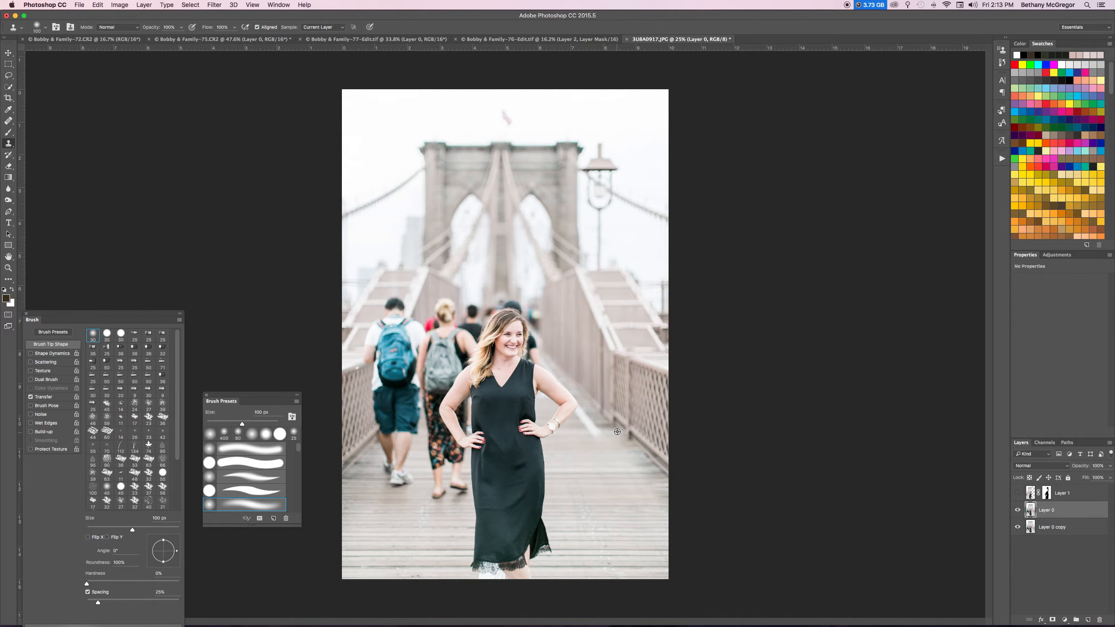
{"action": "scroll", "coordinate": [598, 442], "scroll_direction": "up", "scroll_amount": 3}
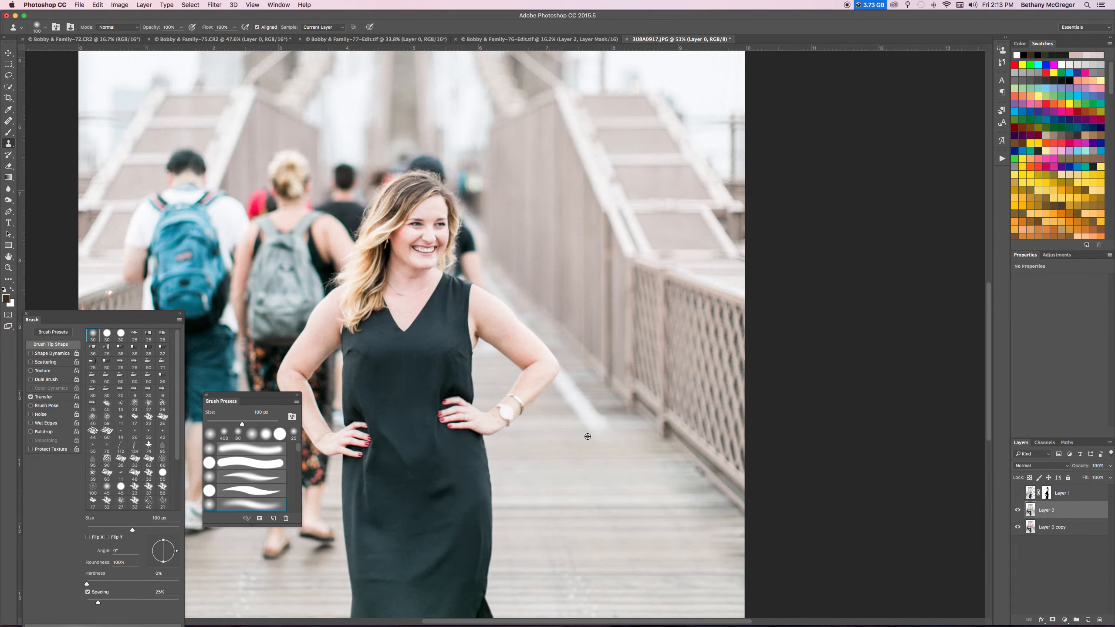
{"action": "scroll", "coordinate": [586, 437], "scroll_direction": "up", "scroll_amount": 3}
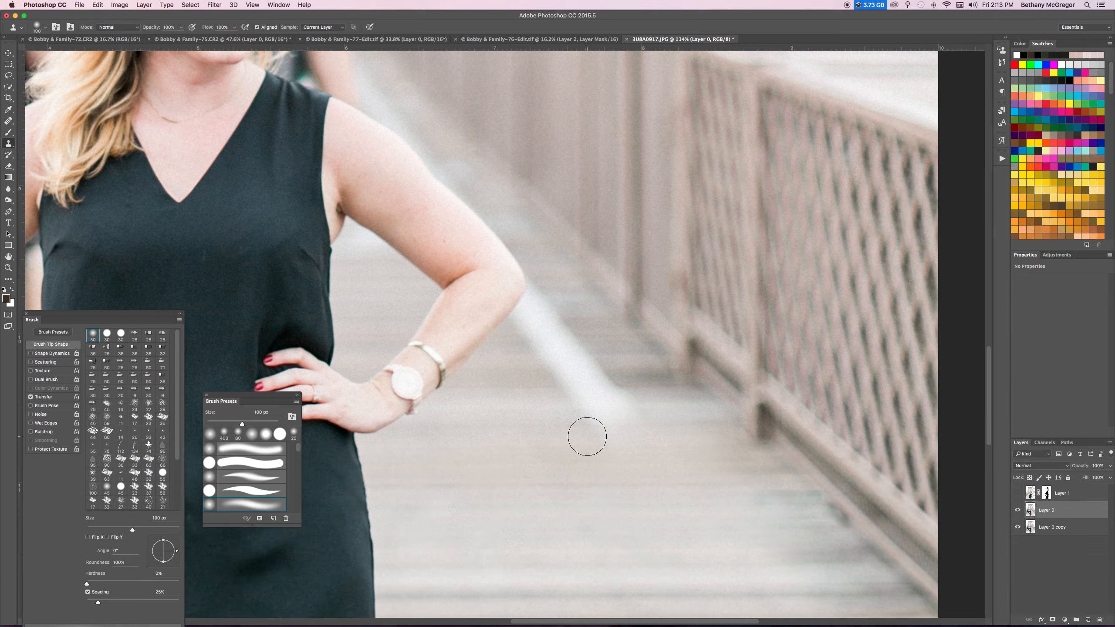
{"action": "scroll", "coordinate": [586, 439], "scroll_direction": "down", "scroll_amount": 1}
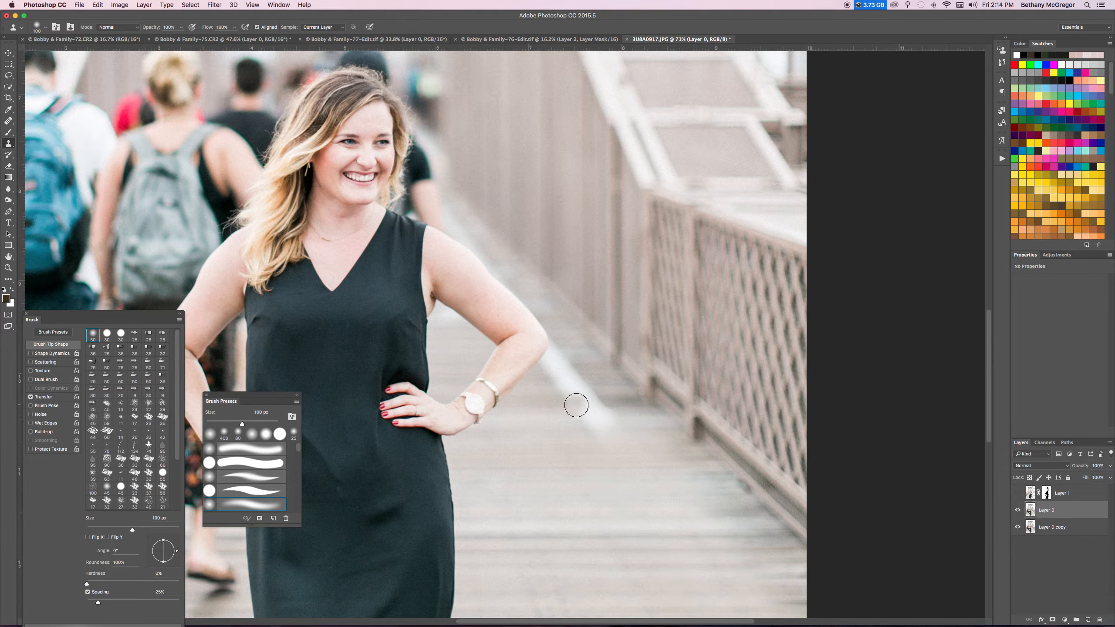
{"action": "mouse_move", "coordinate": [577, 406]}
{"action": "left_mouse_down"}
{"action": "mouse_move", "coordinate": [593, 403]}
{"action": "mouse_move", "coordinate": [592, 419]}
{"action": "mouse_move", "coordinate": [584, 398]}
{"action": "left_mouse_up"}
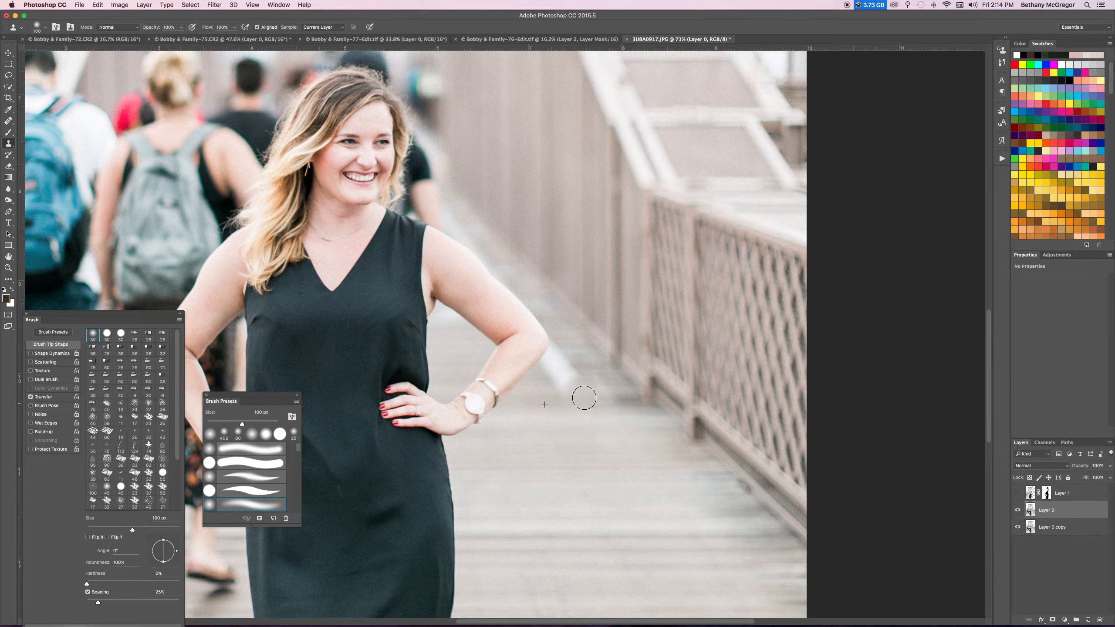
Step: Clone the walkway boards over the inner edge of the bent forearm and the bracelet beside the dress
{"action": "left_click_drag", "start_coordinate": [456, 240], "coordinate": [452, 243]}
{"action": "mouse_move", "coordinate": [515, 393]}
{"action": "left_mouse_down"}
{"action": "mouse_move", "coordinate": [523, 386]}
{"action": "mouse_move", "coordinate": [523, 407]}
{"action": "left_mouse_up"}
{"action": "key", "text": "super+z"}
{"action": "mouse_move", "coordinate": [483, 362]}
{"action": "left_mouse_down"}
{"action": "mouse_move", "coordinate": [519, 358]}
{"action": "mouse_move", "coordinate": [512, 342]}
{"action": "mouse_move", "coordinate": [503, 349]}
{"action": "mouse_move", "coordinate": [507, 330]}
{"action": "mouse_move", "coordinate": [516, 328]}
{"action": "mouse_move", "coordinate": [502, 356]}
{"action": "left_mouse_up"}
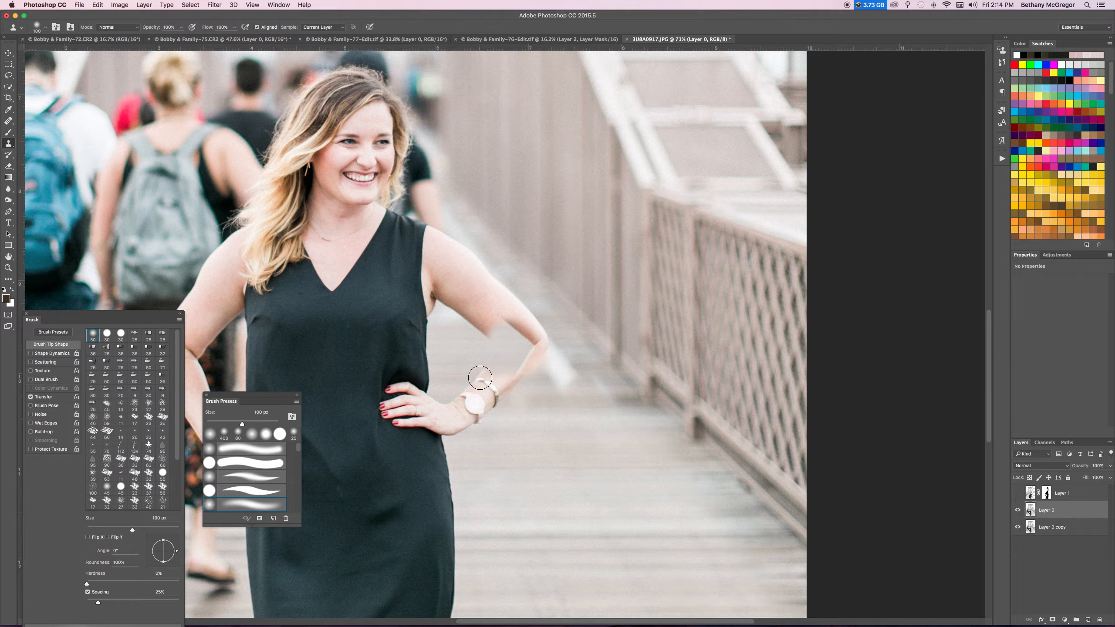
{"action": "left_click_drag", "start_coordinate": [493, 378], "coordinate": [516, 365]}
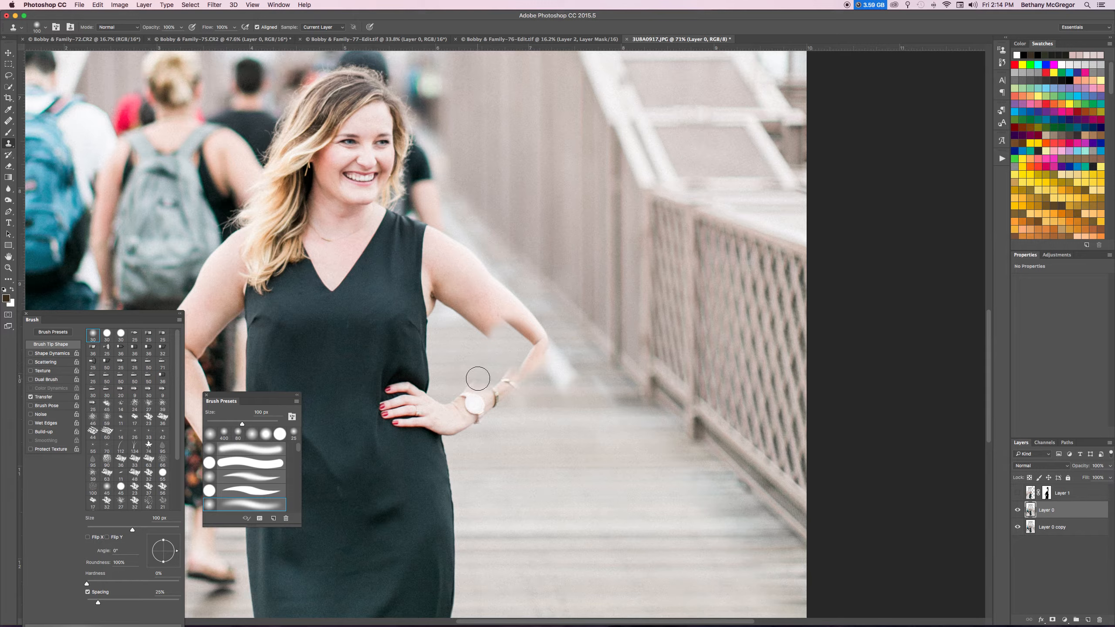
{"action": "left_click_drag", "start_coordinate": [475, 389], "coordinate": [518, 356]}
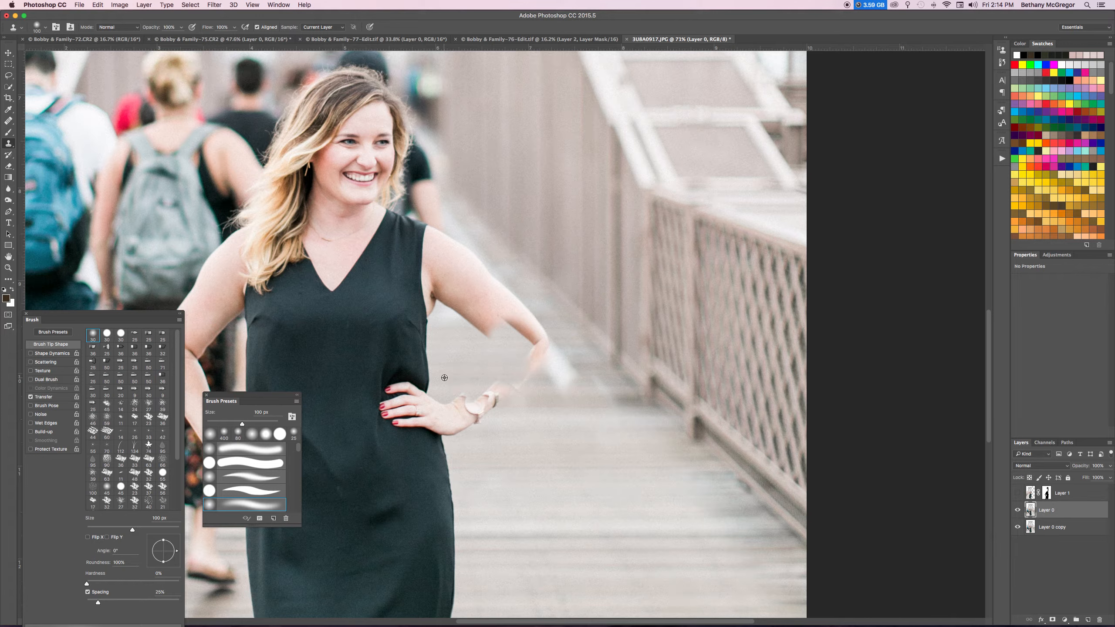
Step: Sample nearby boards and clone them over the watch, the wrist and the rest of the lower forearm
{"action": "left_click", "coordinate": [509, 425], "text": "alt"}
{"action": "mouse_move", "coordinate": [469, 424]}
{"action": "left_mouse_down"}
{"action": "mouse_move", "coordinate": [505, 404]}
{"action": "mouse_move", "coordinate": [501, 387]}
{"action": "left_mouse_up"}
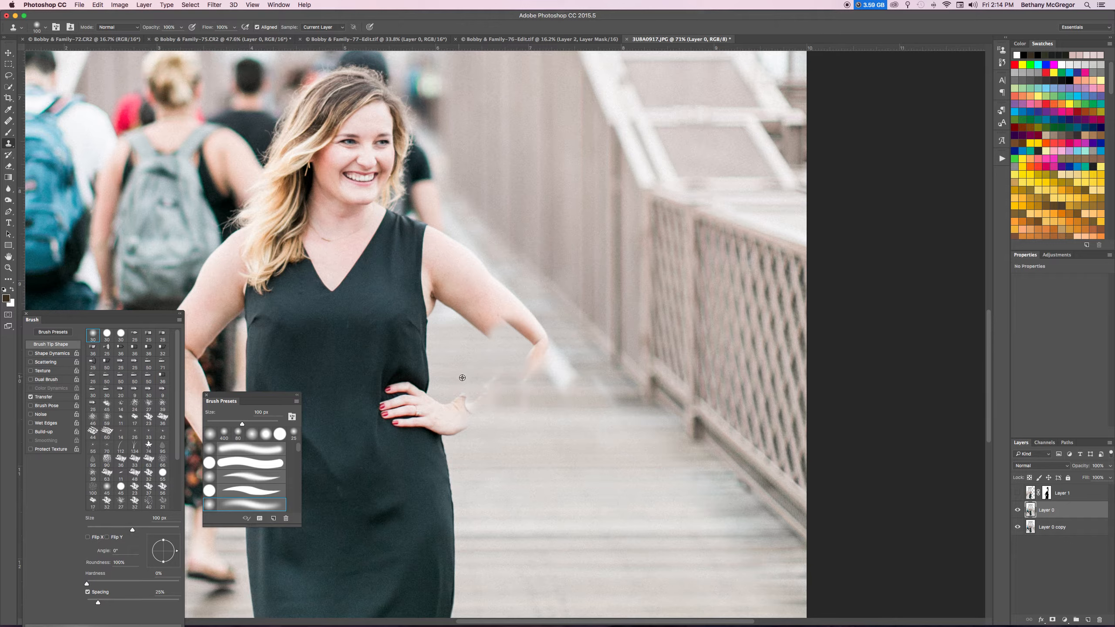
{"action": "left_click_drag", "start_coordinate": [492, 378], "coordinate": [520, 372]}
{"action": "left_click", "coordinate": [503, 429], "text": "alt"}
{"action": "mouse_move", "coordinate": [475, 427]}
{"action": "left_mouse_down"}
{"action": "mouse_move", "coordinate": [462, 412]}
{"action": "mouse_move", "coordinate": [455, 433]}
{"action": "mouse_move", "coordinate": [463, 399]}
{"action": "mouse_move", "coordinate": [480, 409]}
{"action": "mouse_move", "coordinate": [503, 398]}
{"action": "left_mouse_up"}
{"action": "left_click", "coordinate": [508, 407], "text": "alt"}
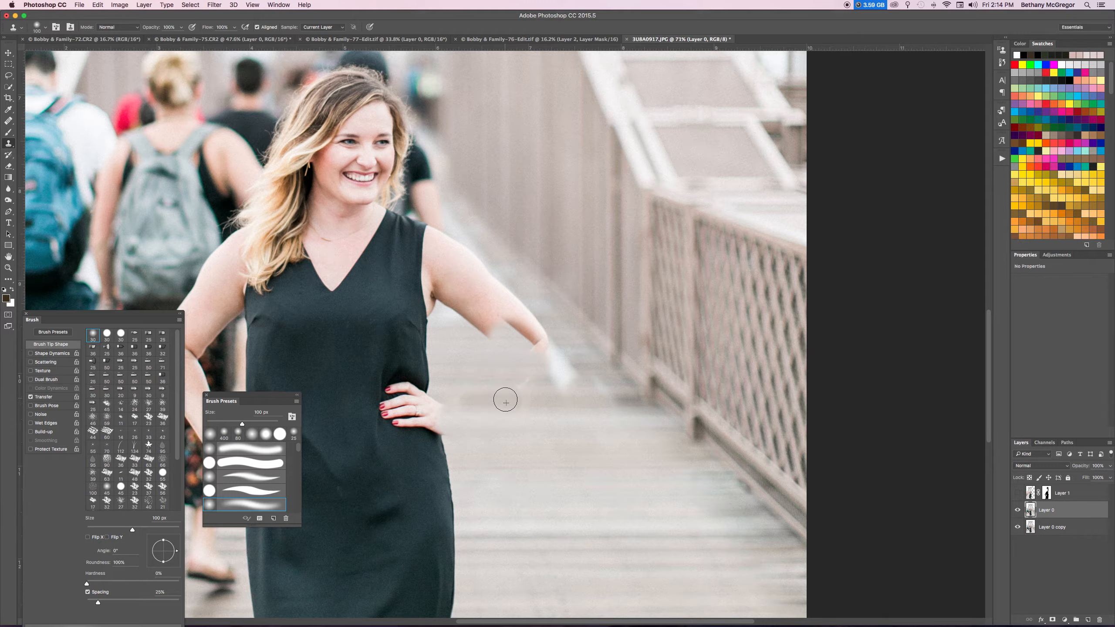
{"action": "left_click", "coordinate": [473, 407], "text": "alt"}
{"action": "left_click_drag", "start_coordinate": [459, 405], "coordinate": [480, 400]}
Step: Clone boards over the underside of the elbow and the adjoining white line, and step back through the last strokes
{"action": "mouse_move", "coordinate": [540, 364]}
{"action": "left_mouse_down"}
{"action": "mouse_move", "coordinate": [536, 336]}
{"action": "mouse_move", "coordinate": [531, 352]}
{"action": "mouse_move", "coordinate": [544, 335]}
{"action": "mouse_move", "coordinate": [515, 346]}
{"action": "left_mouse_up"}
{"action": "left_click", "coordinate": [486, 352], "text": "alt"}
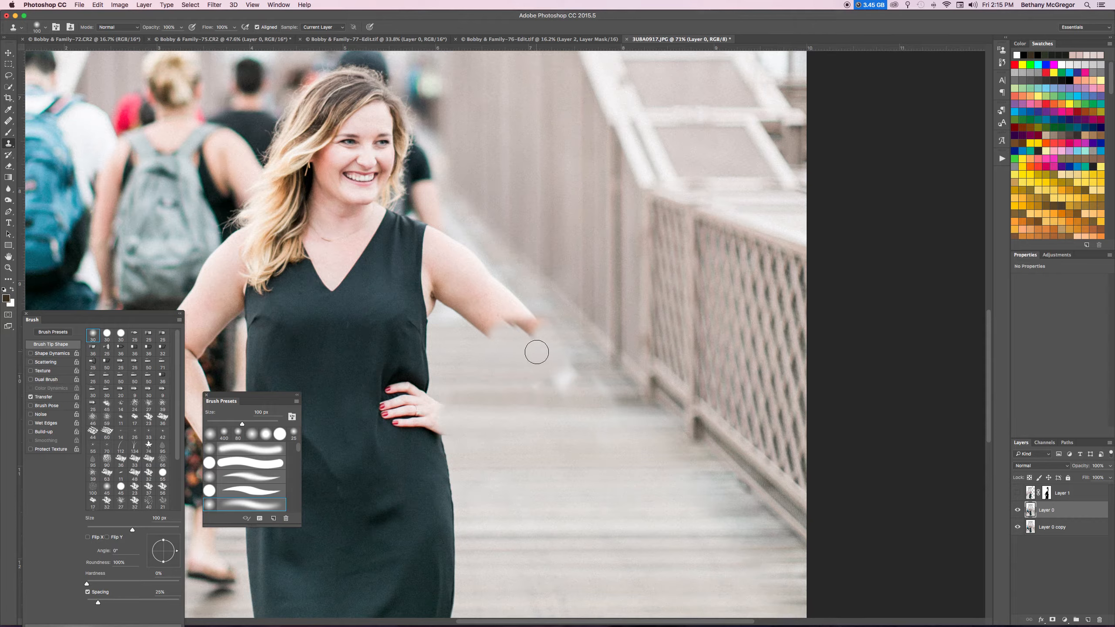
{"action": "mouse_move", "coordinate": [532, 330]}
{"action": "left_mouse_down"}
{"action": "mouse_move", "coordinate": [534, 321]}
{"action": "mouse_move", "coordinate": [534, 335]}
{"action": "left_mouse_up"}
{"action": "left_click", "coordinate": [535, 278], "text": "alt"}
{"action": "key", "text": "alt+super+z"}
{"action": "key", "text": "alt+super+z"}
{"action": "key", "text": "alt+super+z"}
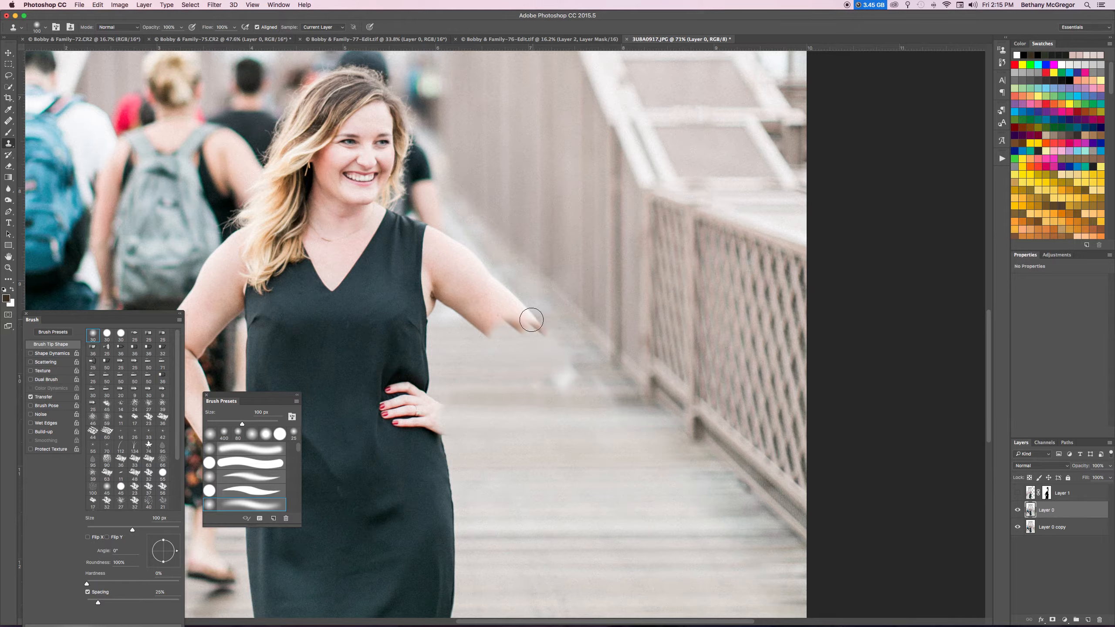
Step: Clone the walkway over the elbow tip and the lower edge of the remaining arm
{"action": "mouse_move", "coordinate": [538, 324]}
{"action": "left_mouse_down"}
{"action": "mouse_move", "coordinate": [528, 309]}
{"action": "mouse_move", "coordinate": [527, 333]}
{"action": "left_mouse_up"}
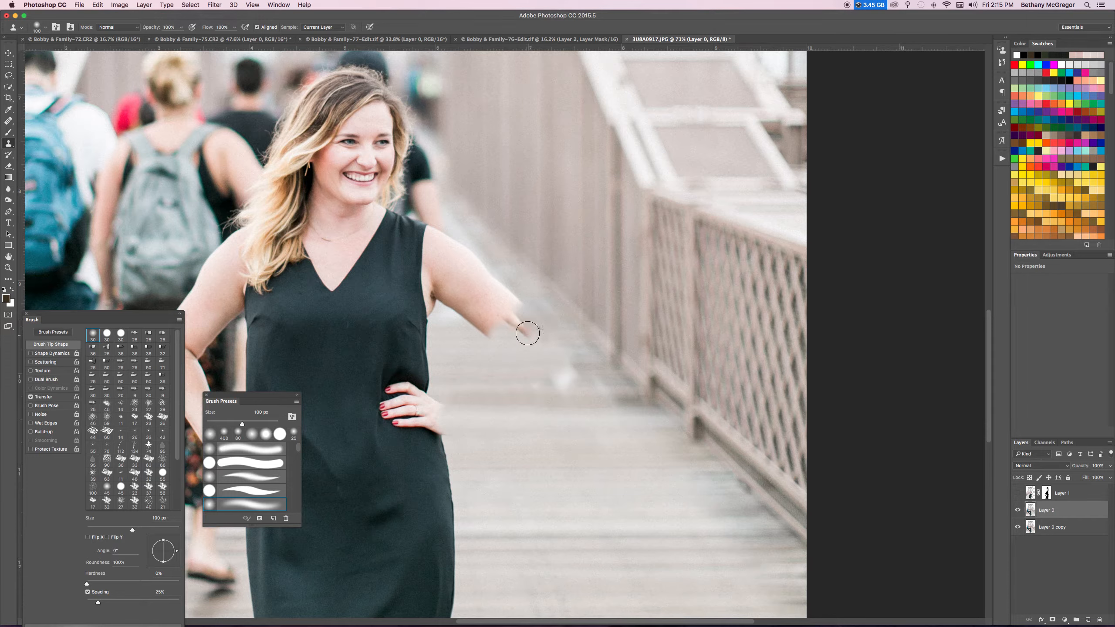
{"action": "left_click", "coordinate": [550, 327], "text": "alt"}
{"action": "left_click_drag", "start_coordinate": [530, 328], "coordinate": [522, 320]}
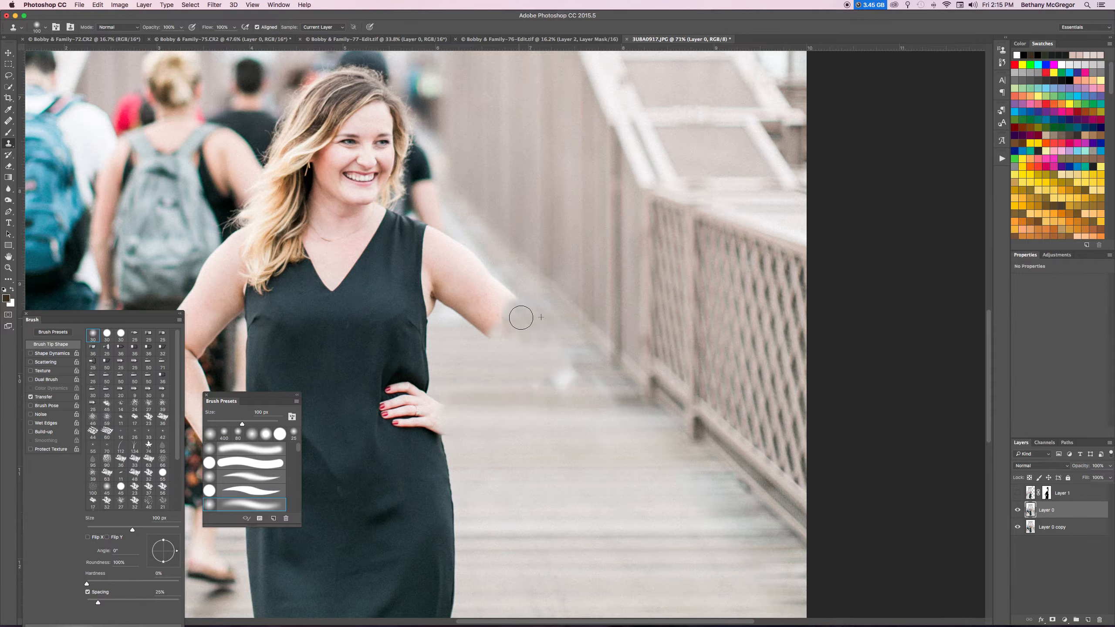
{"action": "mouse_move", "coordinate": [486, 336]}
{"action": "left_mouse_down"}
{"action": "mouse_move", "coordinate": [492, 325]}
{"action": "mouse_move", "coordinate": [483, 324]}
{"action": "mouse_move", "coordinate": [492, 338]}
{"action": "left_mouse_up"}
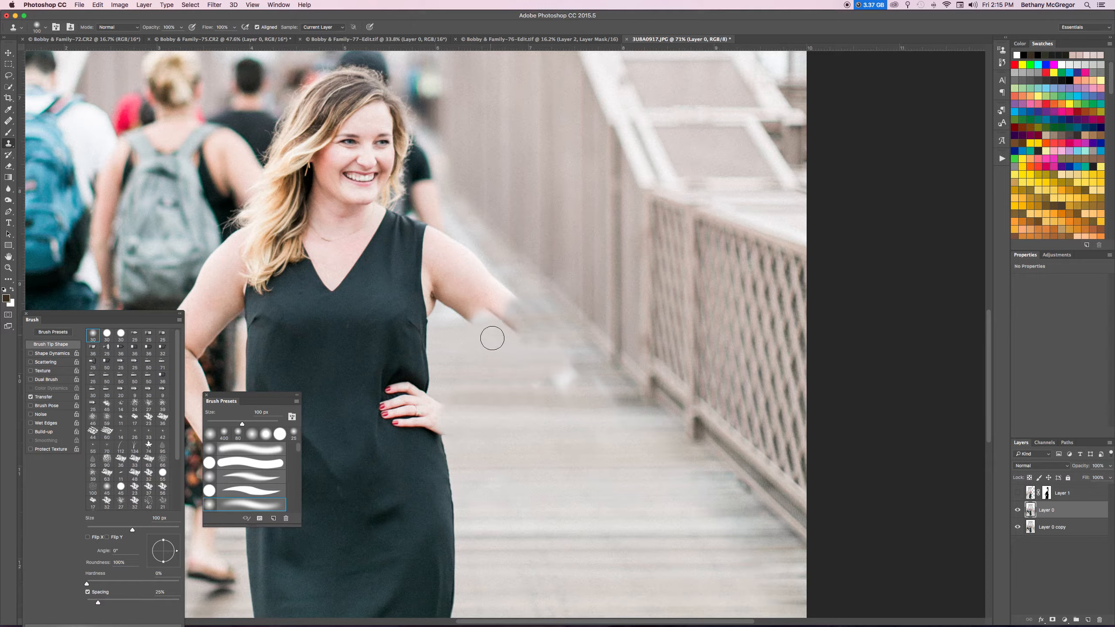
Step: Sample the plain boards near the railing and clone across the walkway up to the hand on the hip
{"action": "left_click", "coordinate": [600, 409], "text": "alt"}
{"action": "mouse_move", "coordinate": [545, 403]}
{"action": "left_mouse_down"}
{"action": "mouse_move", "coordinate": [447, 411]}
{"action": "mouse_move", "coordinate": [453, 424]}
{"action": "left_mouse_up"}
{"action": "mouse_move", "coordinate": [442, 433]}
{"action": "left_mouse_down"}
{"action": "mouse_move", "coordinate": [438, 411]}
{"action": "mouse_move", "coordinate": [476, 427]}
{"action": "left_mouse_up"}
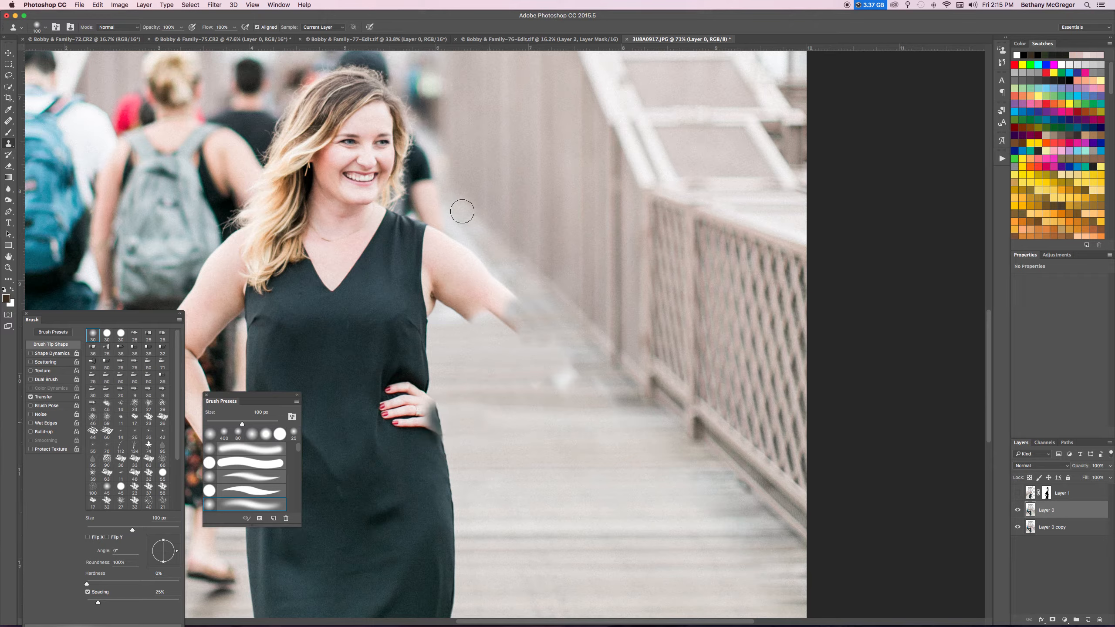
Step: Clone boards over the leftover pale patch of the white line in the middle of the walkway, undoing a stray stroke
{"action": "left_click", "coordinate": [560, 354]}
{"action": "left_click", "coordinate": [437, 286]}
{"action": "key", "text": "super+z"}
{"action": "left_click", "coordinate": [497, 413]}
{"action": "left_click", "coordinate": [459, 411]}
{"action": "mouse_move", "coordinate": [536, 387]}
{"action": "left_mouse_down"}
{"action": "mouse_move", "coordinate": [570, 373]}
{"action": "mouse_move", "coordinate": [563, 384]}
{"action": "left_mouse_up"}
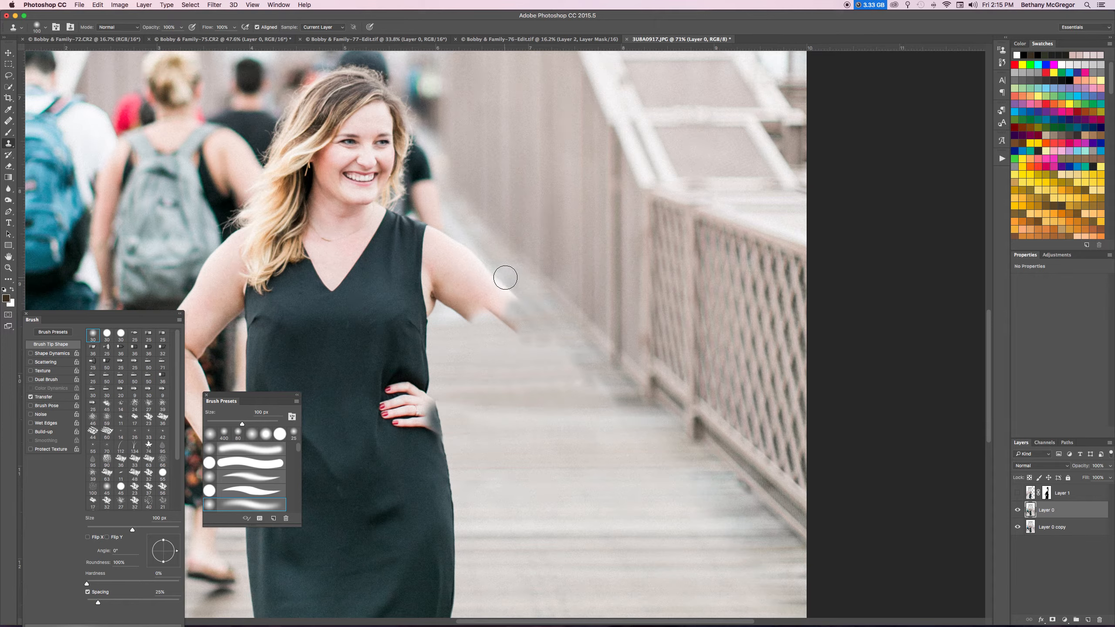
Step: Clone the blurred walkway over the remaining upper arm, working inward to the armhole of the dress
{"action": "left_click_drag", "start_coordinate": [517, 304], "coordinate": [516, 297]}
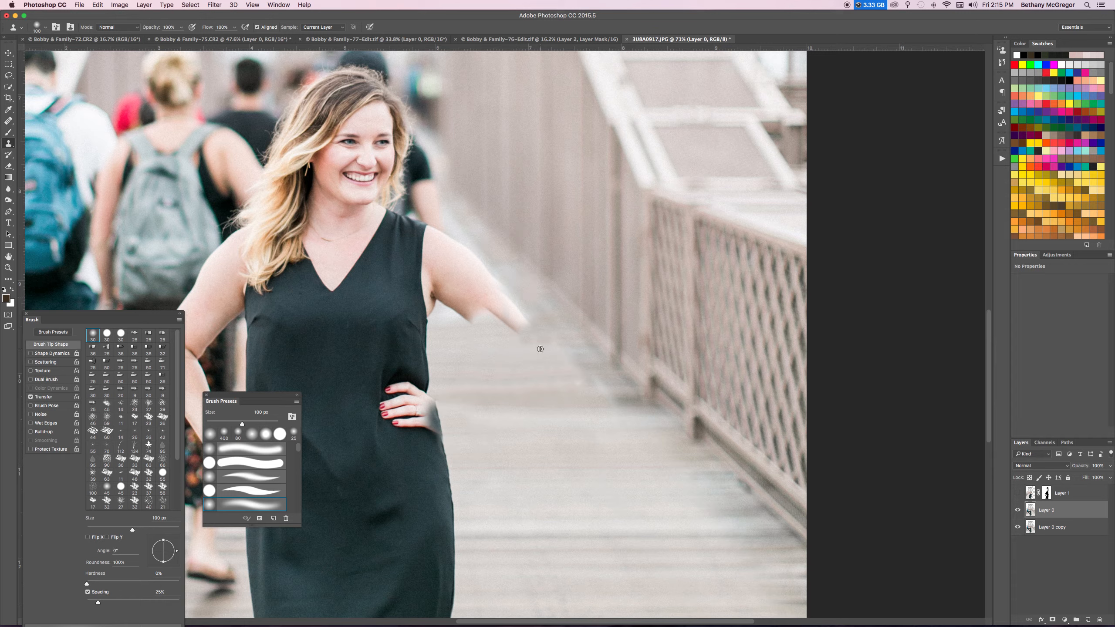
{"action": "mouse_move", "coordinate": [533, 335]}
{"action": "left_mouse_down"}
{"action": "mouse_move", "coordinate": [520, 316]}
{"action": "mouse_move", "coordinate": [515, 326]}
{"action": "mouse_move", "coordinate": [522, 303]}
{"action": "mouse_move", "coordinate": [490, 258]}
{"action": "mouse_move", "coordinate": [496, 271]}
{"action": "left_mouse_up"}
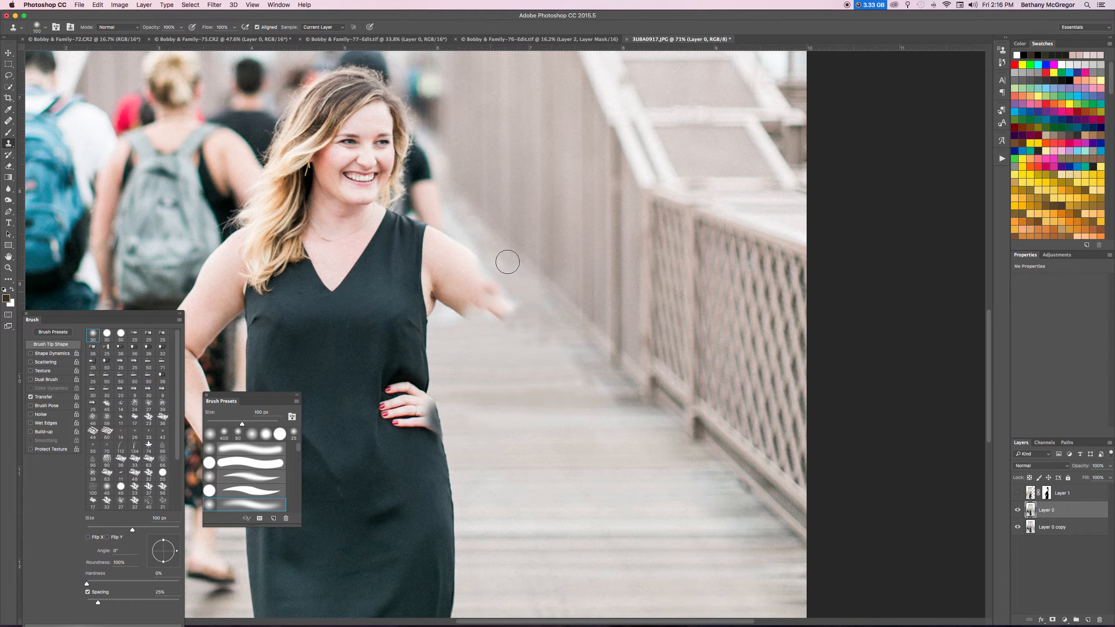
{"action": "scroll", "coordinate": [509, 263], "scroll_direction": "down", "scroll_amount": 5}
{"action": "scroll", "coordinate": [531, 371], "scroll_direction": "down", "scroll_amount": 3}
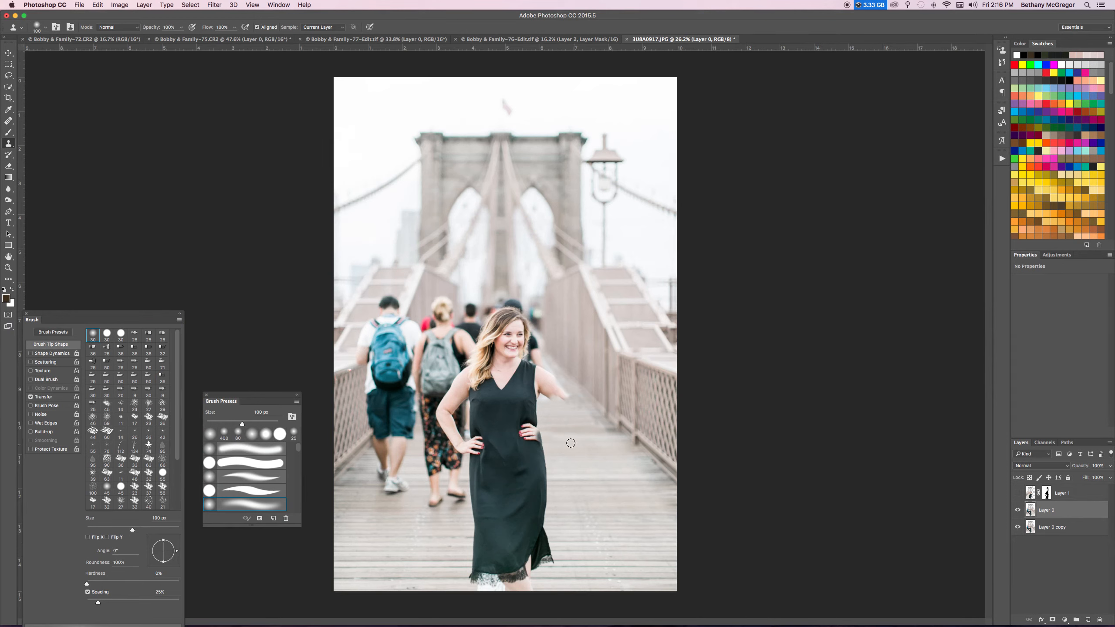
{"action": "scroll", "coordinate": [582, 440], "scroll_direction": "up", "scroll_amount": 12}
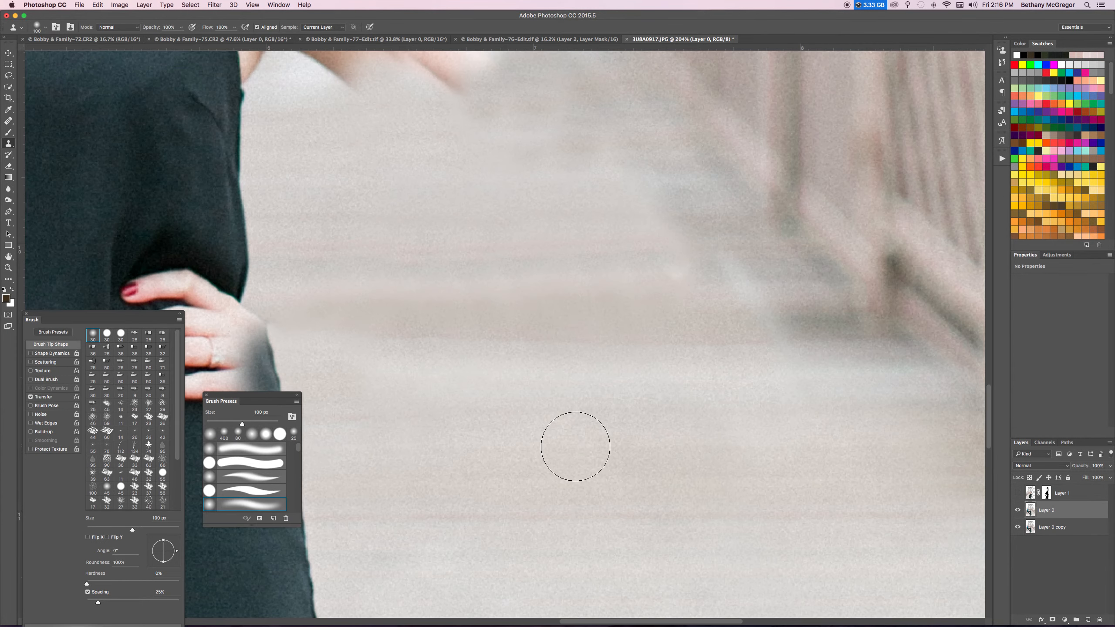
{"action": "scroll", "coordinate": [576, 446], "scroll_direction": "down", "scroll_amount": 5}
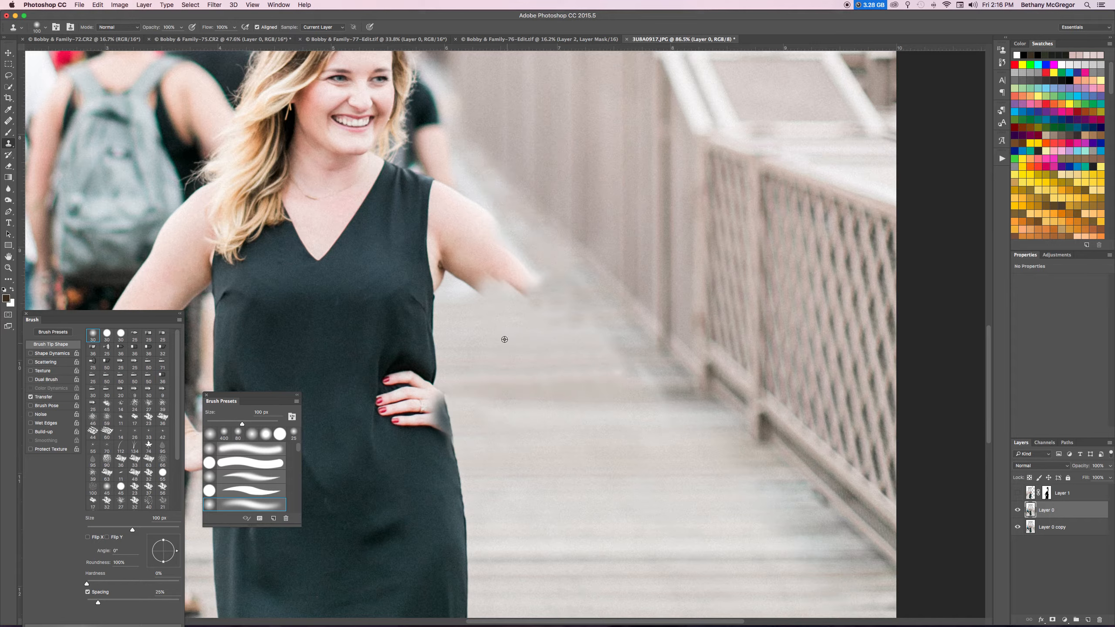
{"action": "left_click", "coordinate": [456, 302], "text": "alt"}
{"action": "mouse_move", "coordinate": [479, 295]}
{"action": "left_mouse_down"}
{"action": "mouse_move", "coordinate": [456, 283]}
{"action": "mouse_move", "coordinate": [460, 294]}
{"action": "mouse_move", "coordinate": [526, 288]}
{"action": "mouse_move", "coordinate": [525, 275]}
{"action": "mouse_move", "coordinate": [498, 271]}
{"action": "mouse_move", "coordinate": [491, 242]}
{"action": "mouse_move", "coordinate": [477, 250]}
{"action": "mouse_move", "coordinate": [495, 278]}
{"action": "mouse_move", "coordinate": [456, 241]}
{"action": "mouse_move", "coordinate": [479, 220]}
{"action": "mouse_move", "coordinate": [552, 307]}
{"action": "mouse_move", "coordinate": [546, 296]}
{"action": "mouse_move", "coordinate": [576, 318]}
{"action": "mouse_move", "coordinate": [513, 256]}
{"action": "left_mouse_up"}
{"action": "left_click", "coordinate": [466, 299], "text": "alt"}
{"action": "left_click", "coordinate": [480, 260], "text": "alt"}
{"action": "mouse_move", "coordinate": [474, 219]}
{"action": "left_mouse_down"}
{"action": "mouse_move", "coordinate": [450, 190]}
{"action": "mouse_move", "coordinate": [463, 245]}
{"action": "left_mouse_up"}
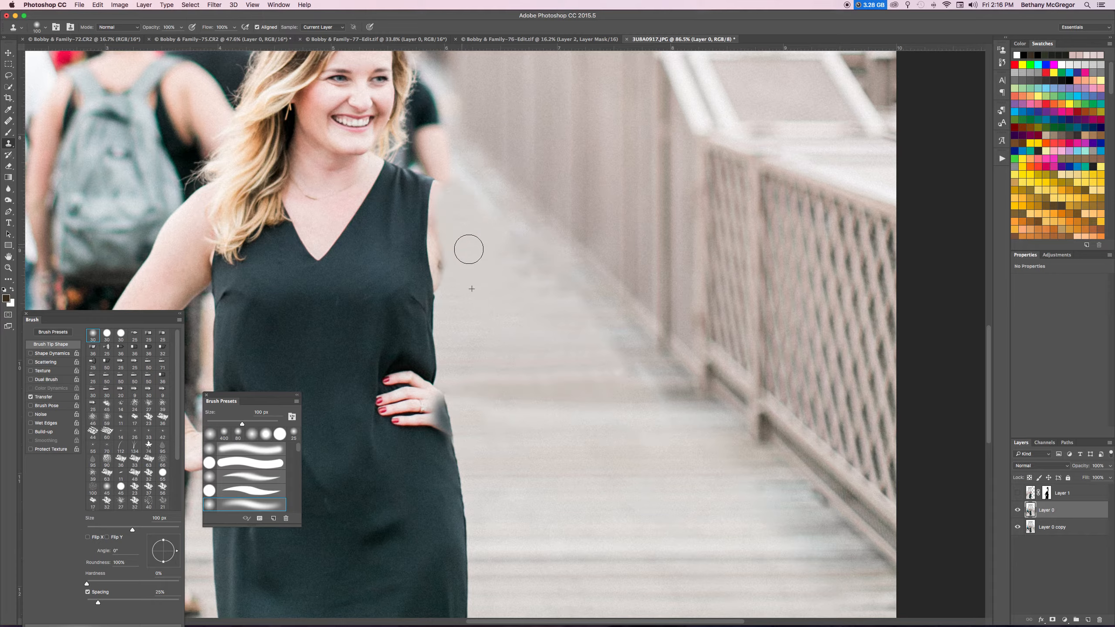
Step: Show the mirrored Layer 1 to compare the area behind the woman's head, and hide it again
{"action": "scroll", "coordinate": [474, 219], "scroll_direction": "up", "scroll_amount": 5}
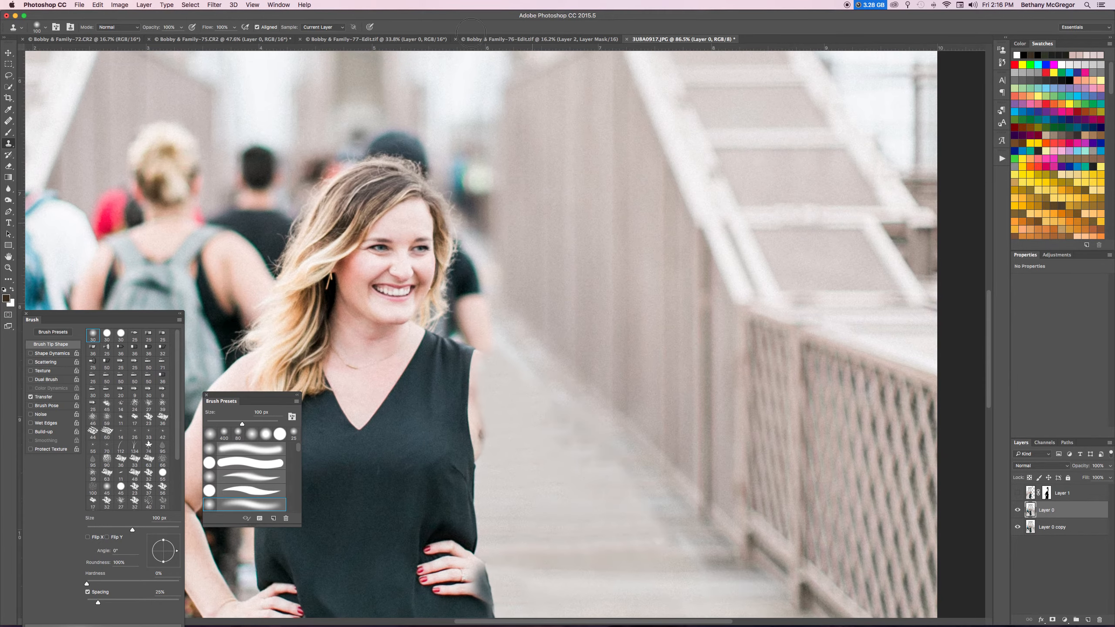
{"action": "scroll", "coordinate": [524, 323], "scroll_direction": "up", "scroll_amount": 5}
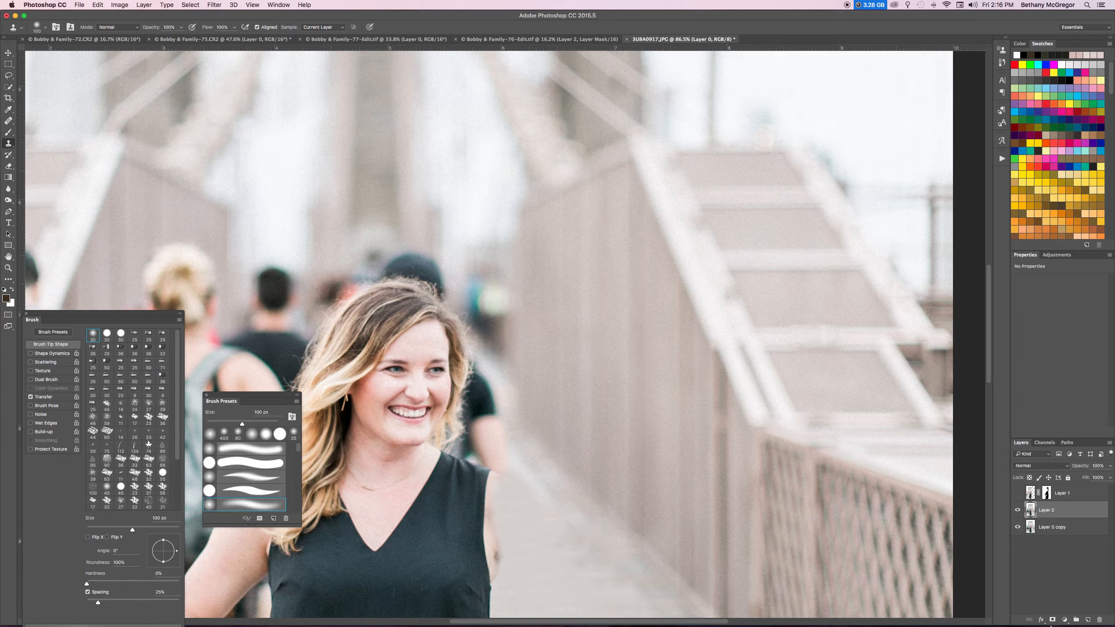
{"action": "left_click", "coordinate": [1017, 493]}
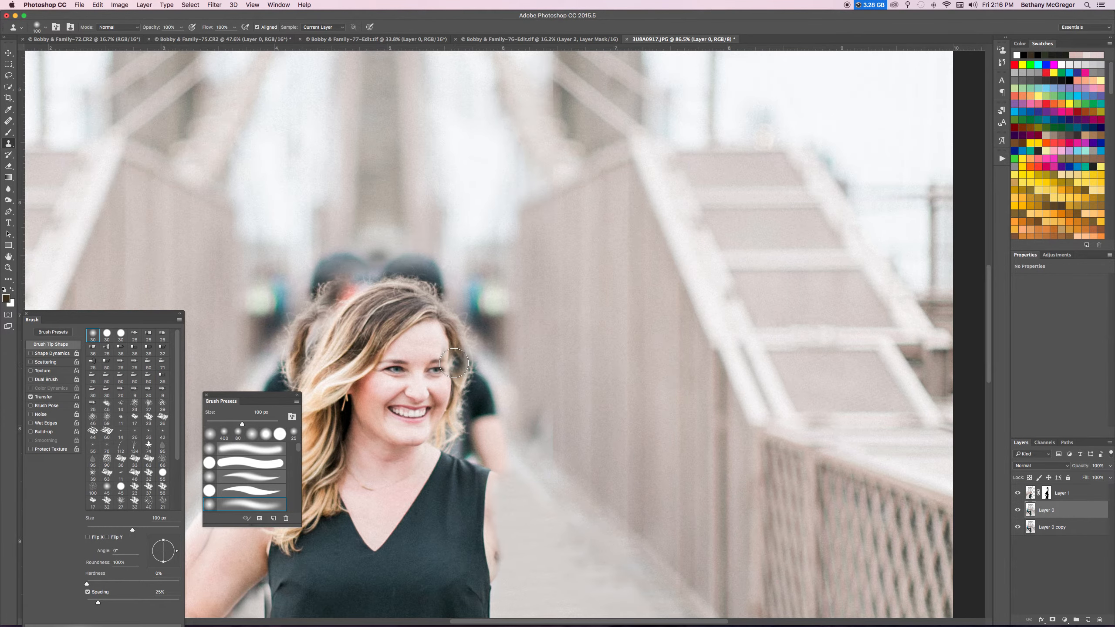
{"action": "scroll", "coordinate": [454, 362], "scroll_direction": "left", "scroll_amount": 3}
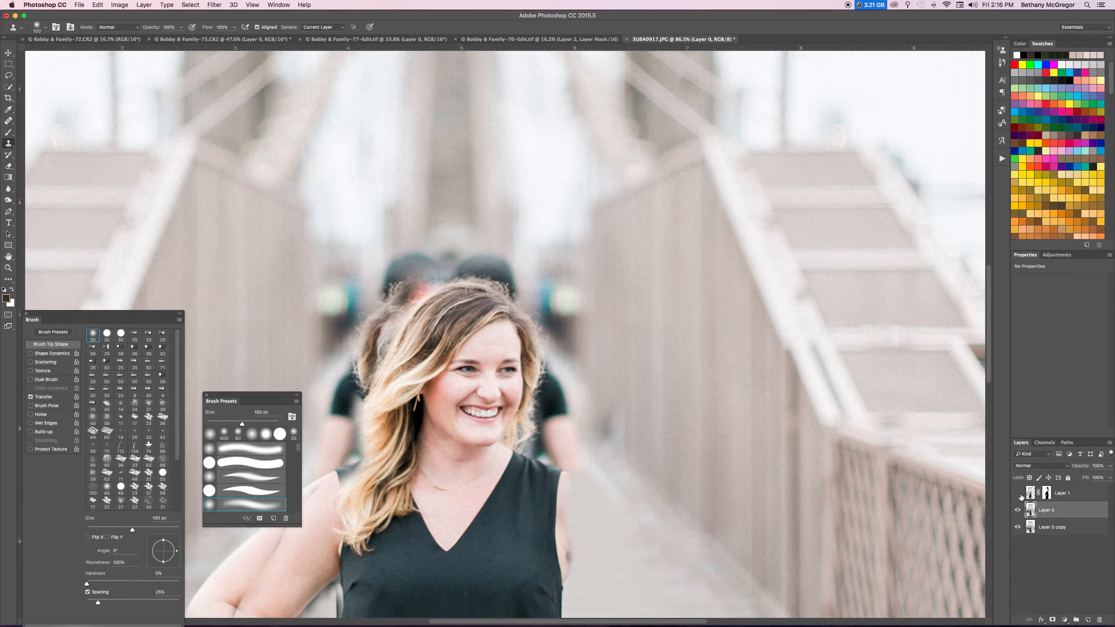
{"action": "left_click", "coordinate": [1018, 493]}
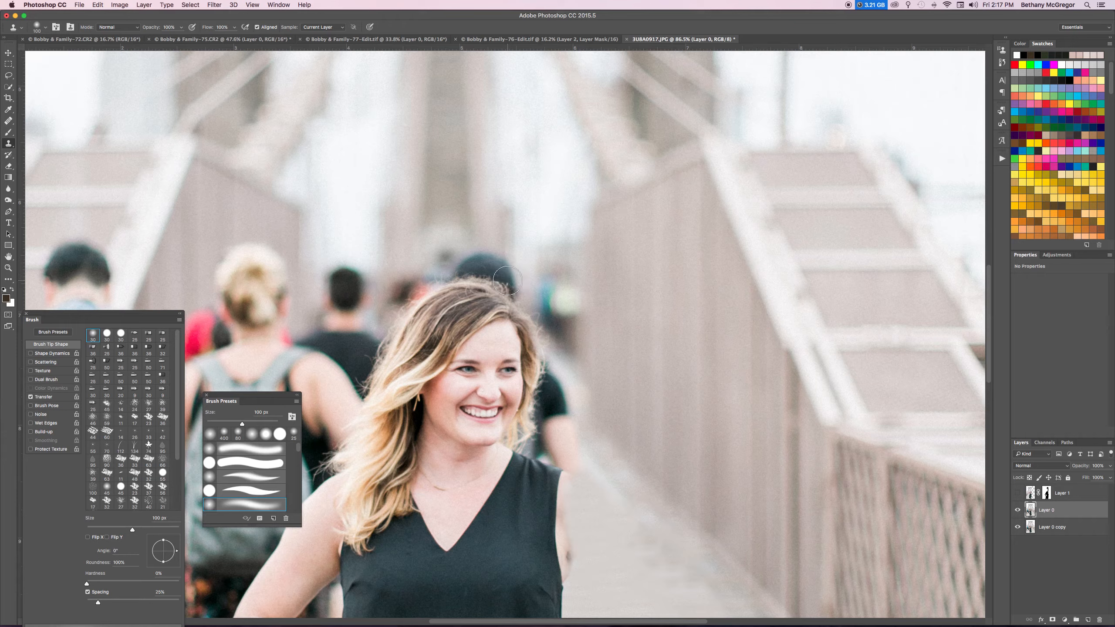
Step: Clone background over the dark cap behind the woman's head and place the Clone Source settings over the canvas
{"action": "mouse_move", "coordinate": [499, 279]}
{"action": "left_mouse_down"}
{"action": "mouse_move", "coordinate": [465, 273]}
{"action": "mouse_move", "coordinate": [486, 277]}
{"action": "mouse_move", "coordinate": [494, 303]}
{"action": "mouse_move", "coordinate": [512, 309]}
{"action": "mouse_move", "coordinate": [472, 306]}
{"action": "left_mouse_up"}
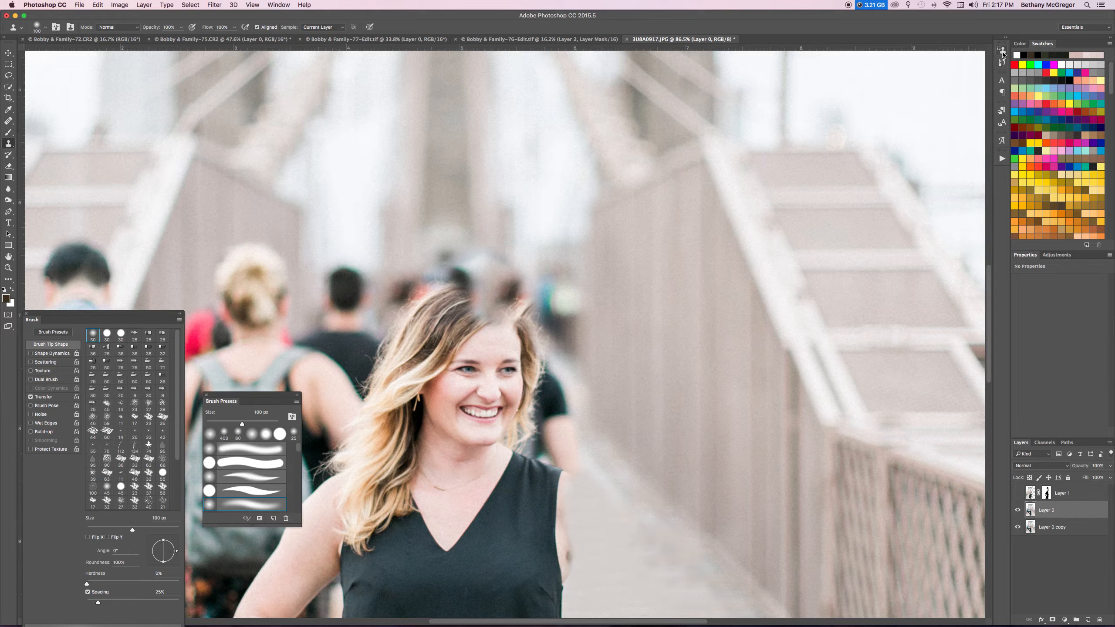
{"action": "left_click", "coordinate": [1002, 51]}
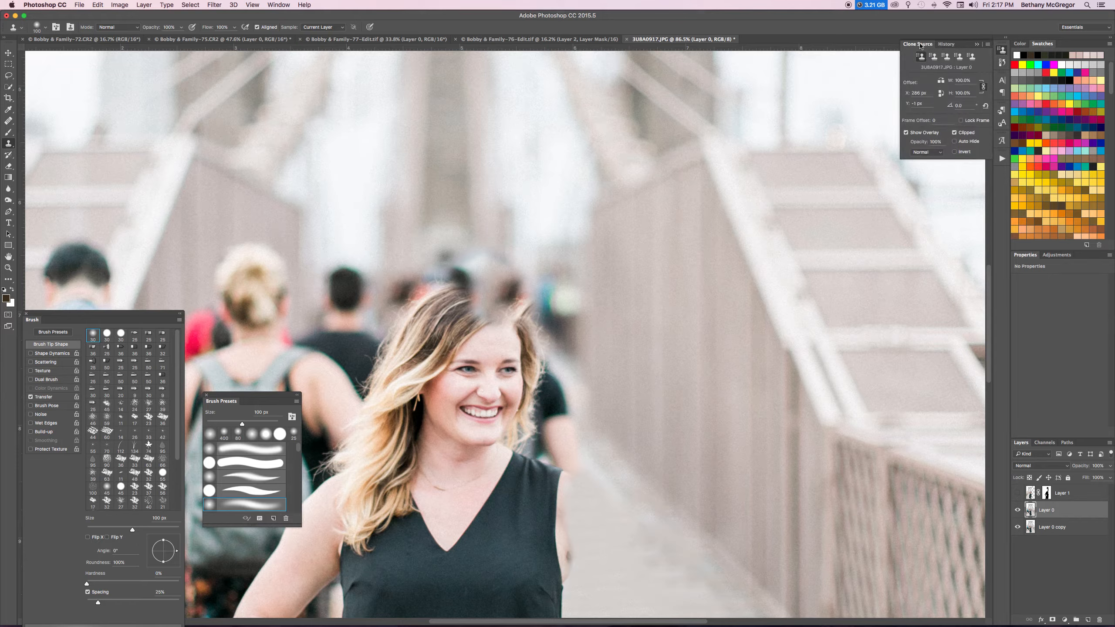
{"action": "mouse_move", "coordinate": [922, 46]}
{"action": "left_mouse_down"}
{"action": "mouse_move", "coordinate": [848, 61]}
{"action": "mouse_move", "coordinate": [729, 187]}
{"action": "mouse_move", "coordinate": [696, 190]}
{"action": "left_mouse_up"}
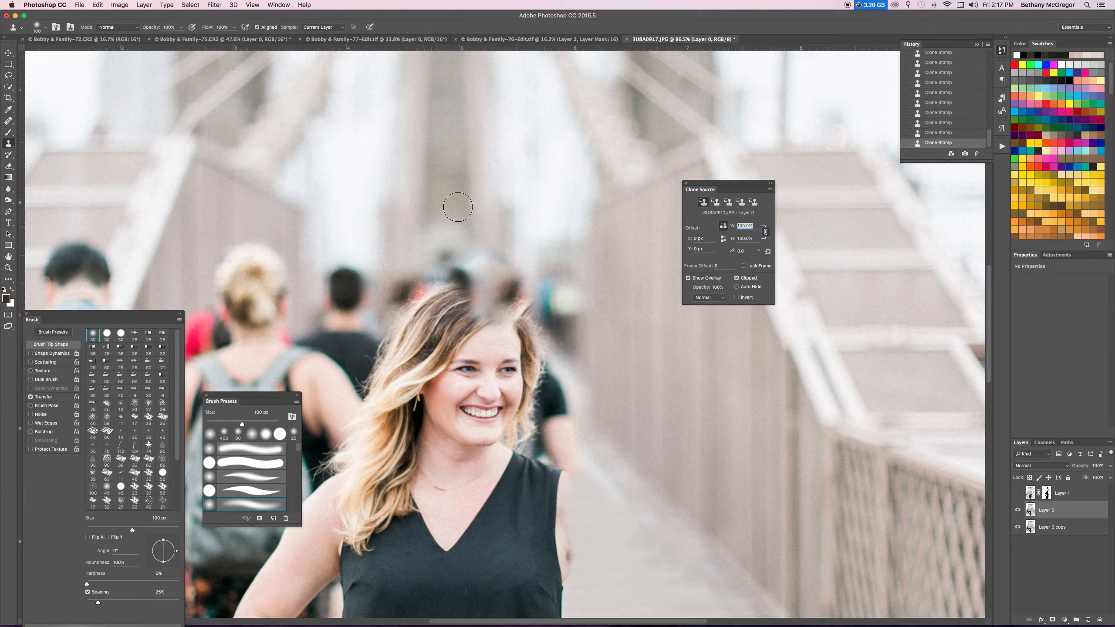
Step: Clone blurred bridge background over the dark remains and crown hair at the top of the woman's head
{"action": "mouse_move", "coordinate": [510, 286]}
{"action": "left_mouse_down"}
{"action": "mouse_move", "coordinate": [514, 294]}
{"action": "mouse_move", "coordinate": [512, 278]}
{"action": "left_mouse_up"}
{"action": "key", "text": "super+z"}
{"action": "key", "text": "super+z"}
{"action": "mouse_move", "coordinate": [510, 264]}
{"action": "left_mouse_down"}
{"action": "mouse_move", "coordinate": [504, 315]}
{"action": "mouse_move", "coordinate": [506, 268]}
{"action": "mouse_move", "coordinate": [503, 321]}
{"action": "mouse_move", "coordinate": [483, 271]}
{"action": "mouse_move", "coordinate": [457, 274]}
{"action": "mouse_move", "coordinate": [462, 285]}
{"action": "mouse_move", "coordinate": [495, 280]}
{"action": "mouse_move", "coordinate": [494, 264]}
{"action": "mouse_move", "coordinate": [499, 290]}
{"action": "mouse_move", "coordinate": [453, 300]}
{"action": "mouse_move", "coordinate": [504, 292]}
{"action": "left_mouse_up"}
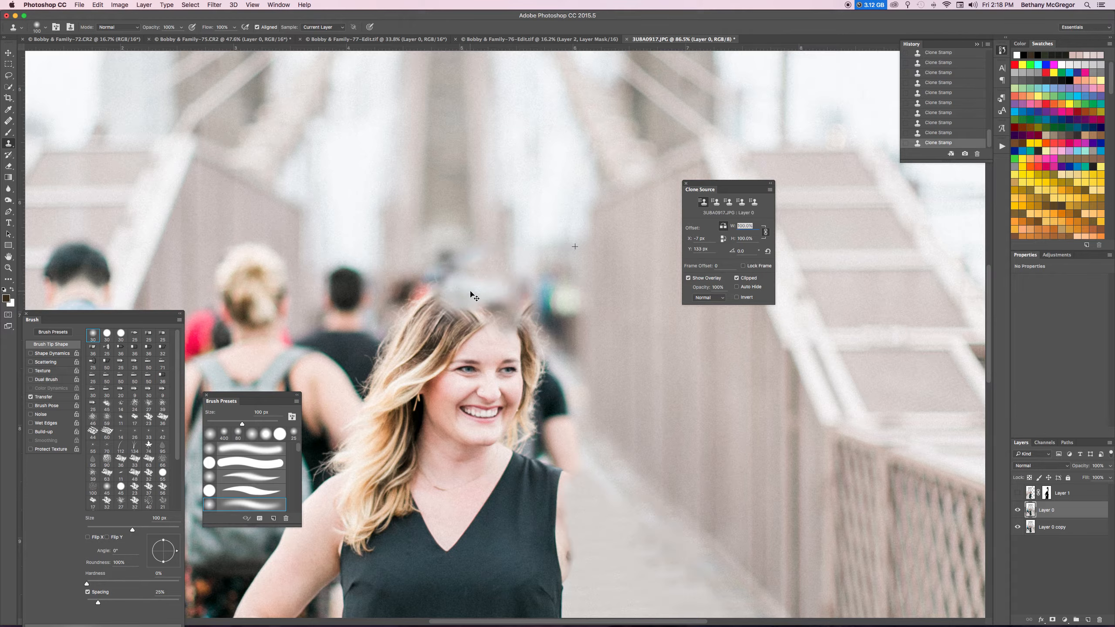
{"action": "left_click", "coordinate": [380, 240], "text": "alt"}
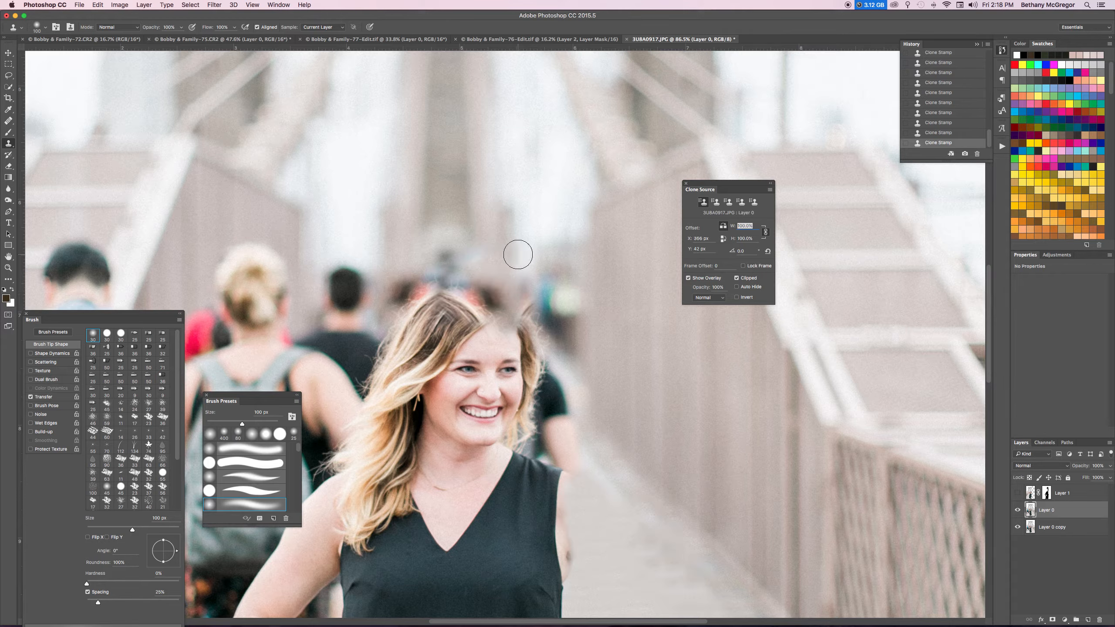
{"action": "mouse_move", "coordinate": [512, 258]}
{"action": "left_mouse_down"}
{"action": "mouse_move", "coordinate": [468, 273]}
{"action": "mouse_move", "coordinate": [494, 279]}
{"action": "mouse_move", "coordinate": [464, 283]}
{"action": "mouse_move", "coordinate": [493, 288]}
{"action": "mouse_move", "coordinate": [462, 296]}
{"action": "mouse_move", "coordinate": [499, 296]}
{"action": "mouse_move", "coordinate": [461, 308]}
{"action": "mouse_move", "coordinate": [485, 297]}
{"action": "left_mouse_up"}
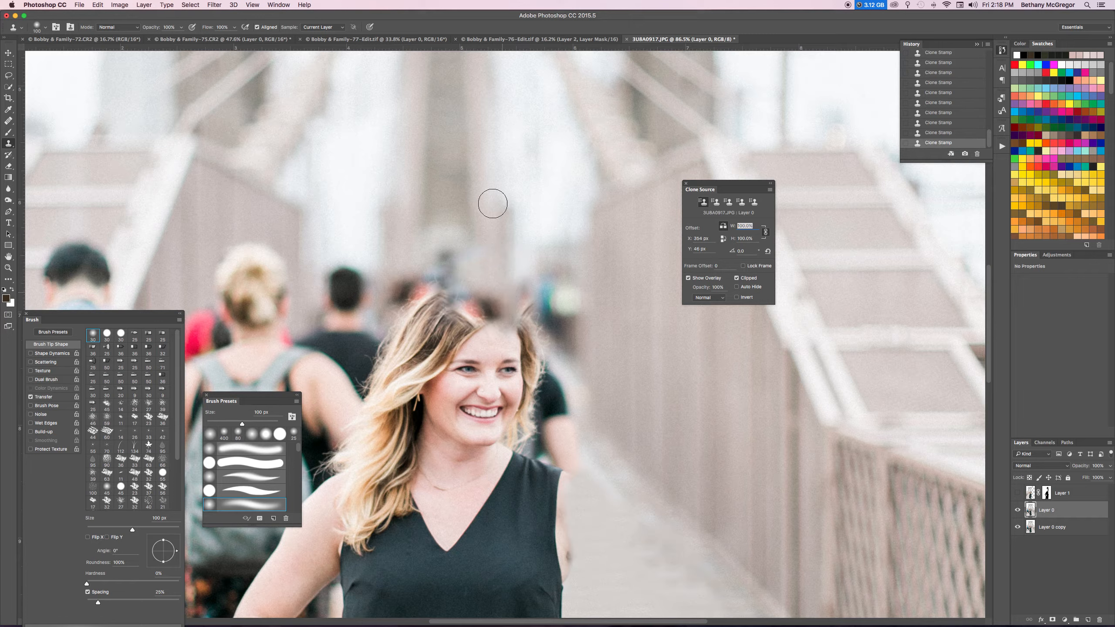
Step: Clone sky and the blurred bridge tower down over the distant heads and the top of the woman's hair
{"action": "left_click", "coordinate": [377, 245], "text": "alt"}
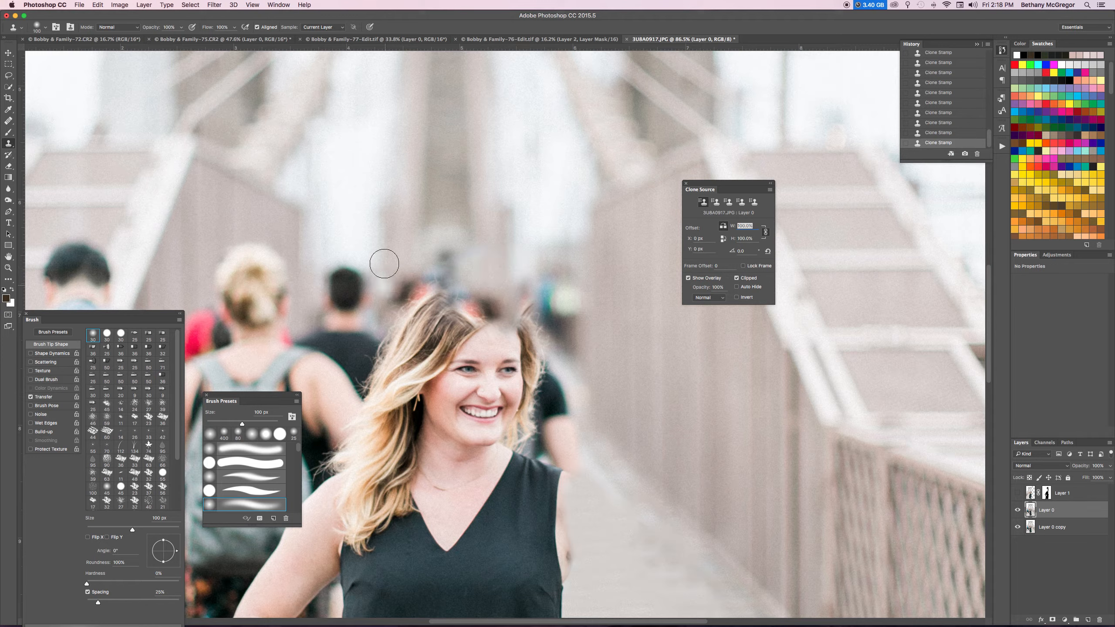
{"action": "mouse_move", "coordinate": [384, 258]}
{"action": "left_mouse_down"}
{"action": "mouse_move", "coordinate": [410, 269]}
{"action": "mouse_move", "coordinate": [385, 301]}
{"action": "mouse_move", "coordinate": [417, 298]}
{"action": "mouse_move", "coordinate": [407, 304]}
{"action": "mouse_move", "coordinate": [433, 294]}
{"action": "mouse_move", "coordinate": [434, 265]}
{"action": "mouse_move", "coordinate": [455, 282]}
{"action": "mouse_move", "coordinate": [477, 266]}
{"action": "left_mouse_up"}
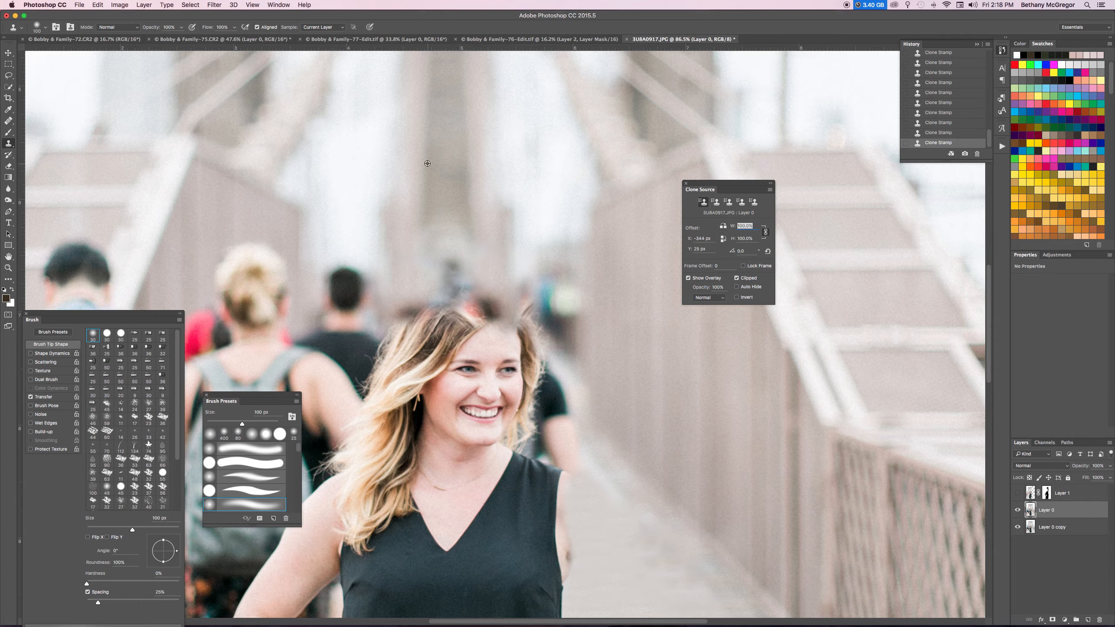
{"action": "mouse_move", "coordinate": [429, 225]}
{"action": "left_mouse_down"}
{"action": "mouse_move", "coordinate": [443, 214]}
{"action": "mouse_move", "coordinate": [450, 244]}
{"action": "mouse_move", "coordinate": [453, 216]}
{"action": "mouse_move", "coordinate": [470, 292]}
{"action": "mouse_move", "coordinate": [450, 264]}
{"action": "mouse_move", "coordinate": [436, 305]}
{"action": "mouse_move", "coordinate": [421, 291]}
{"action": "mouse_move", "coordinate": [417, 308]}
{"action": "mouse_move", "coordinate": [410, 290]}
{"action": "mouse_move", "coordinate": [405, 309]}
{"action": "mouse_move", "coordinate": [412, 293]}
{"action": "mouse_move", "coordinate": [491, 304]}
{"action": "mouse_move", "coordinate": [491, 281]}
{"action": "mouse_move", "coordinate": [443, 318]}
{"action": "mouse_move", "coordinate": [533, 259]}
{"action": "left_mouse_up"}
{"action": "left_click", "coordinate": [470, 238], "text": "alt"}
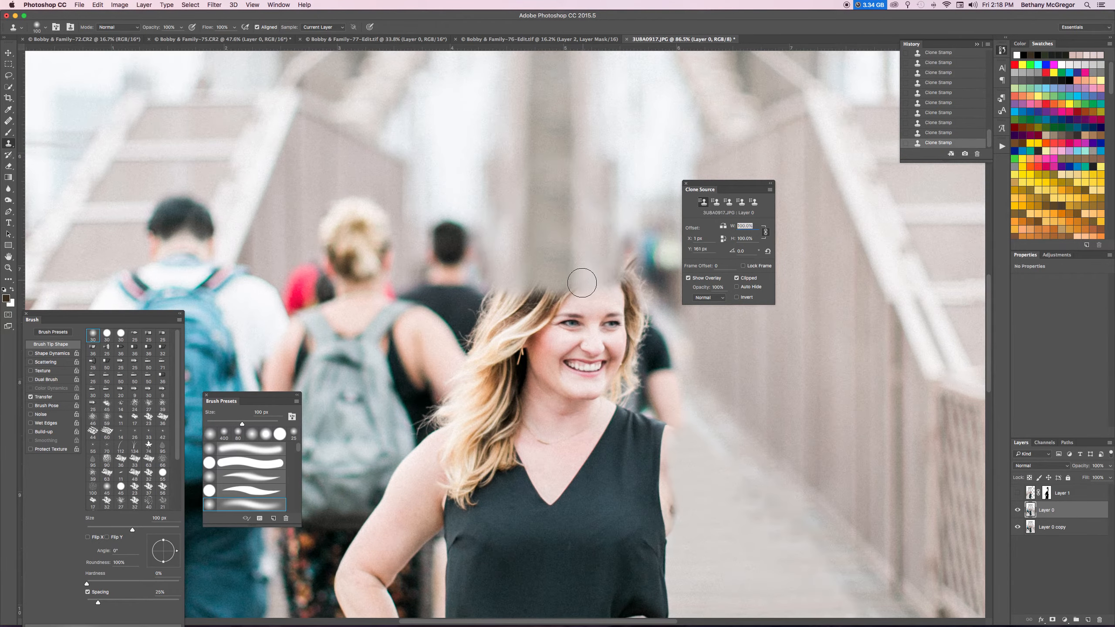
{"action": "left_click_drag", "start_coordinate": [569, 275], "coordinate": [519, 310]}
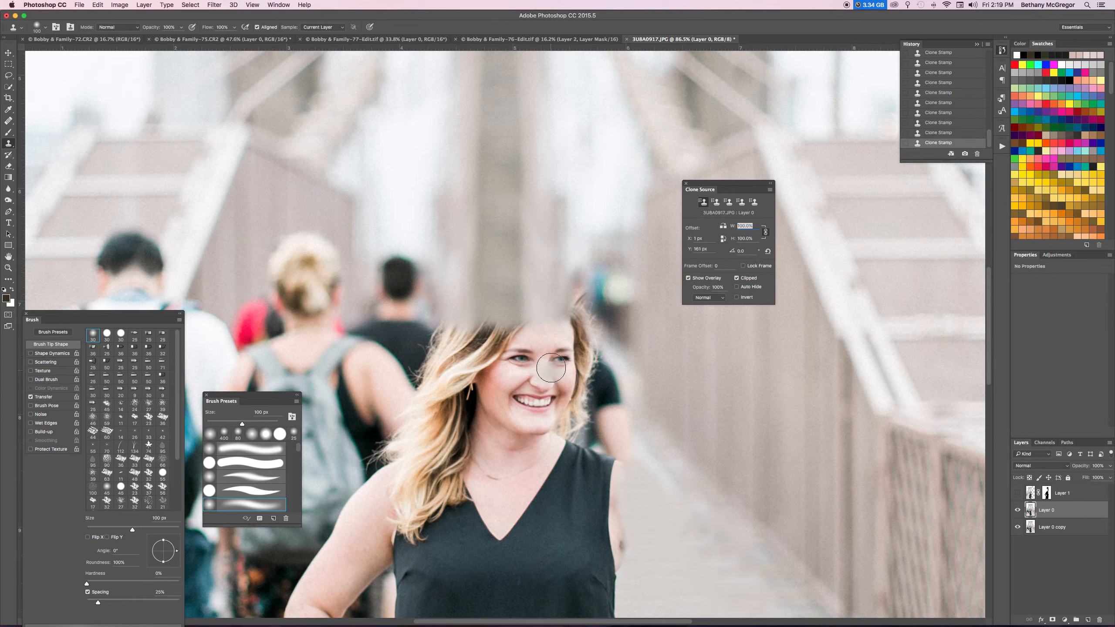
Step: Clone wall and walkway over the dark-shirted passerby beside the woman's hair, reducing the clone brush to 40 px
{"action": "left_click_drag", "start_coordinate": [540, 341], "coordinate": [384, 349]}
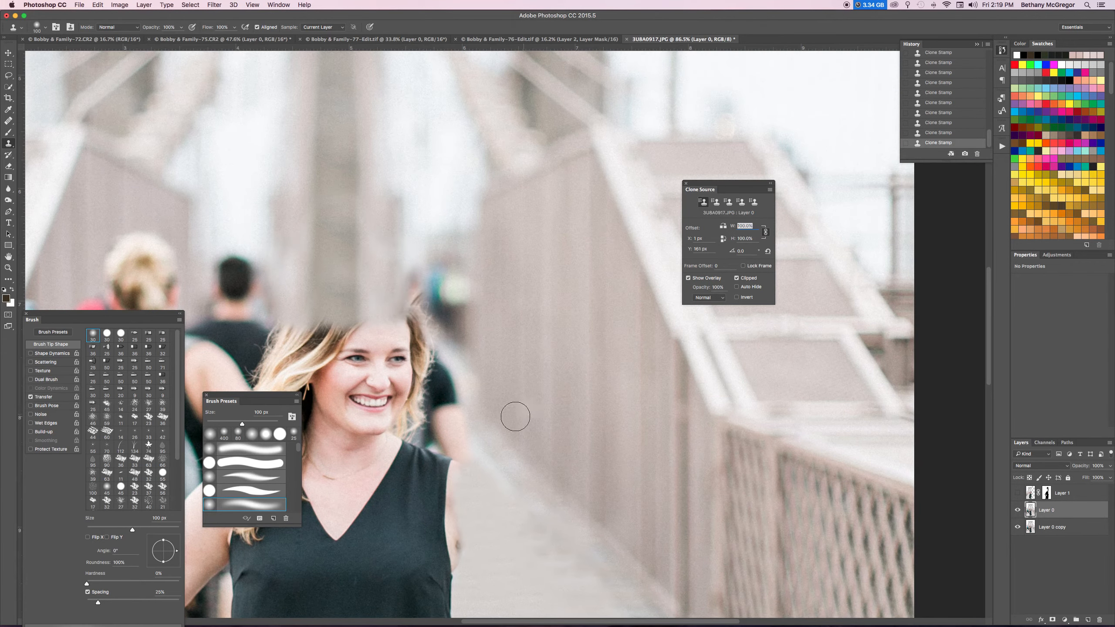
{"action": "key", "text": "super+z"}
{"action": "left_click_drag", "start_coordinate": [442, 372], "coordinate": [442, 361]}
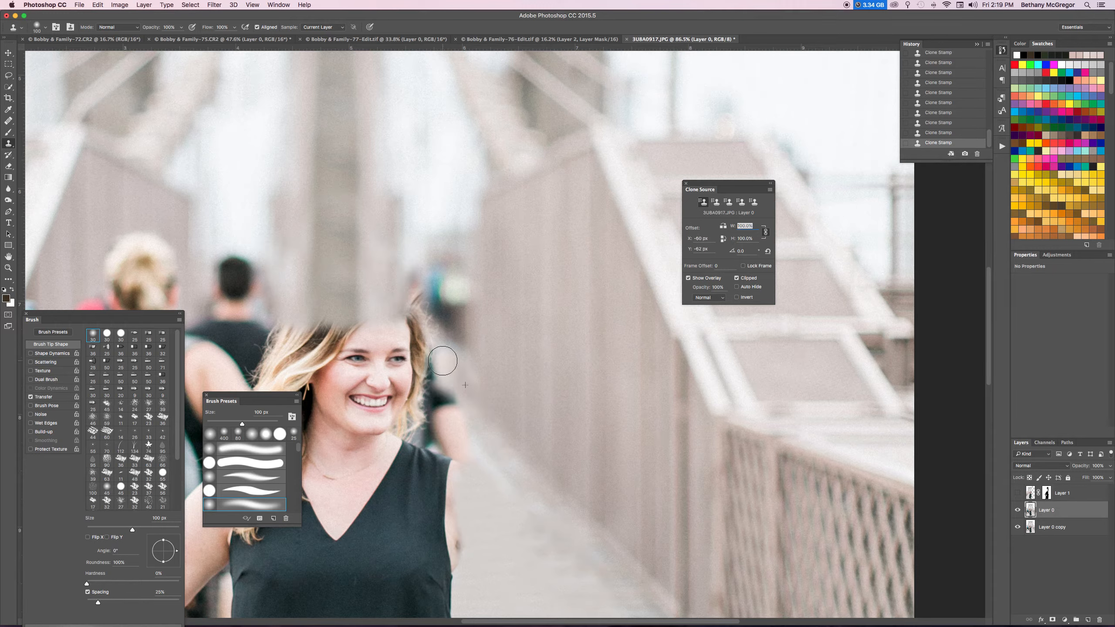
{"action": "key", "text": "p"}
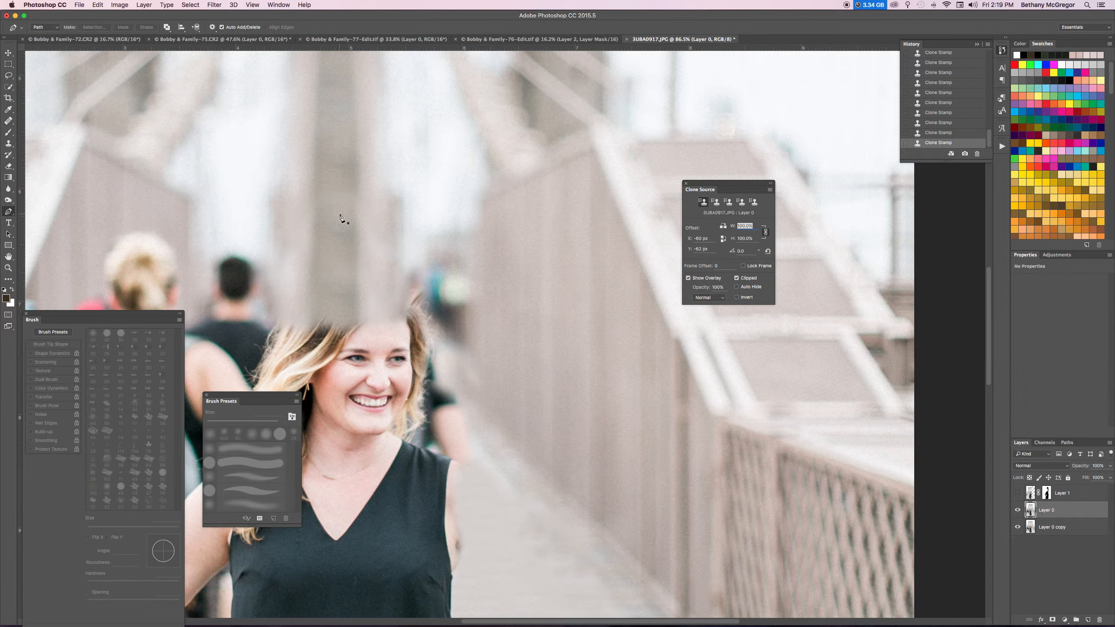
{"action": "key", "text": "s"}
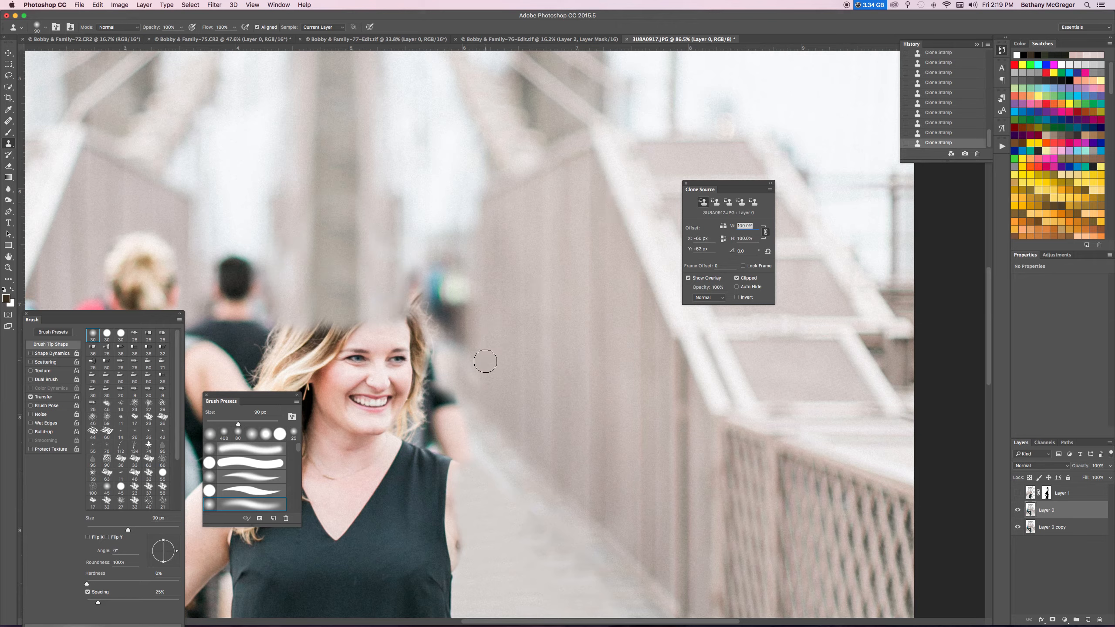
{"action": "key", "text": "bracketleft"}
{"action": "key", "text": "bracketleft"}
{"action": "mouse_move", "coordinate": [448, 379]}
{"action": "left_mouse_down"}
{"action": "mouse_move", "coordinate": [461, 422]}
{"action": "mouse_move", "coordinate": [432, 388]}
{"action": "mouse_move", "coordinate": [469, 458]}
{"action": "left_mouse_up"}
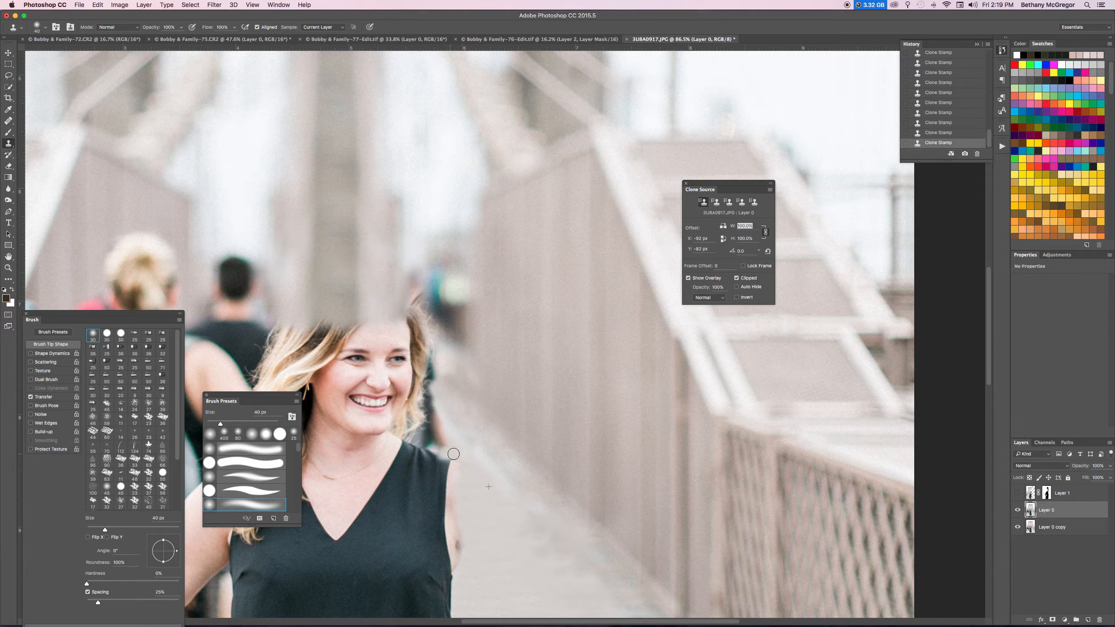
{"action": "mouse_move", "coordinate": [424, 441]}
{"action": "left_mouse_down"}
{"action": "mouse_move", "coordinate": [426, 417]}
{"action": "mouse_move", "coordinate": [437, 427]}
{"action": "left_mouse_up"}
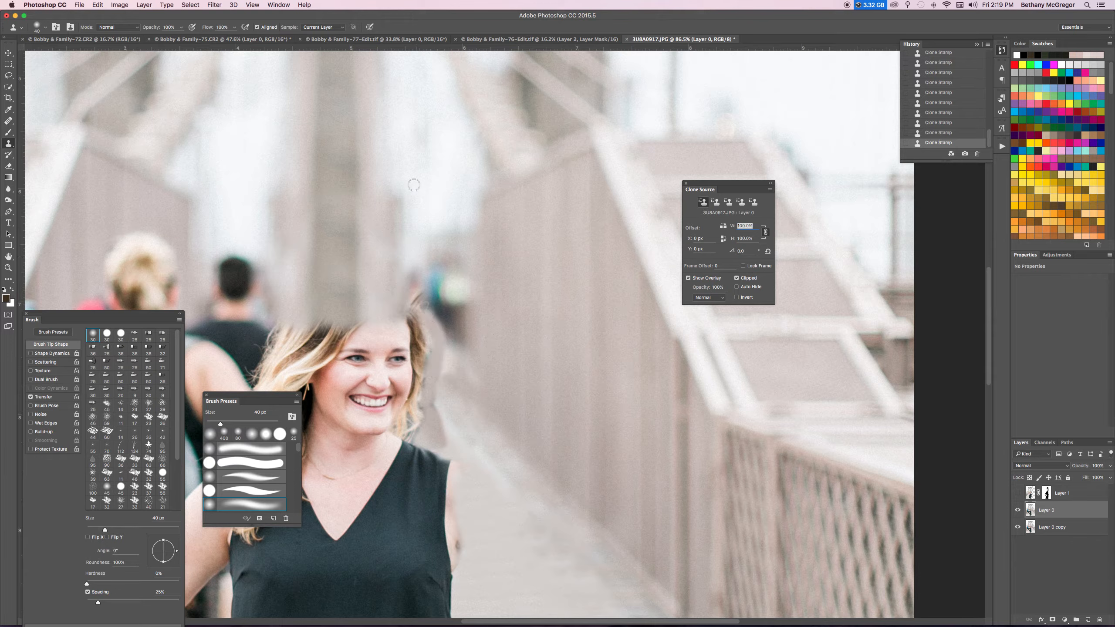
Step: Move the brush presets away from the woman, and try a 40 px clone stroke over the teal passerby, undoing it
{"action": "mouse_move", "coordinate": [286, 395]}
{"action": "left_mouse_down"}
{"action": "mouse_move", "coordinate": [348, 380]}
{"action": "mouse_move", "coordinate": [610, 197]}
{"action": "mouse_move", "coordinate": [767, 145]}
{"action": "mouse_move", "coordinate": [740, 121]}
{"action": "mouse_move", "coordinate": [849, 84]}
{"action": "left_mouse_up"}
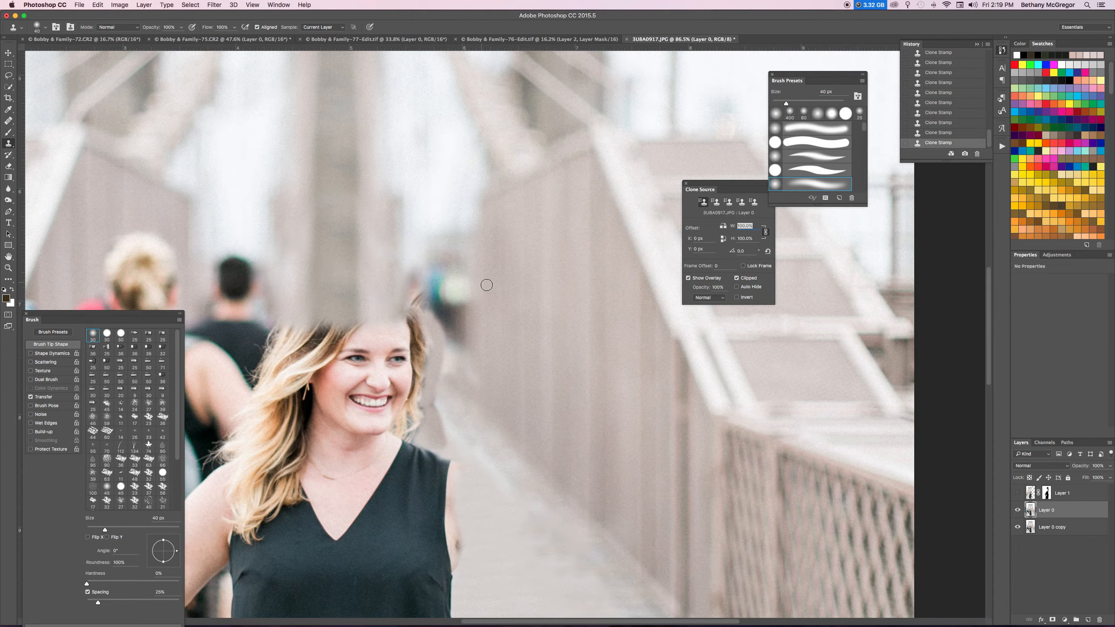
{"action": "mouse_move", "coordinate": [399, 354]}
{"action": "left_mouse_down"}
{"action": "mouse_move", "coordinate": [557, 318]}
{"action": "mouse_move", "coordinate": [547, 335]}
{"action": "left_mouse_up"}
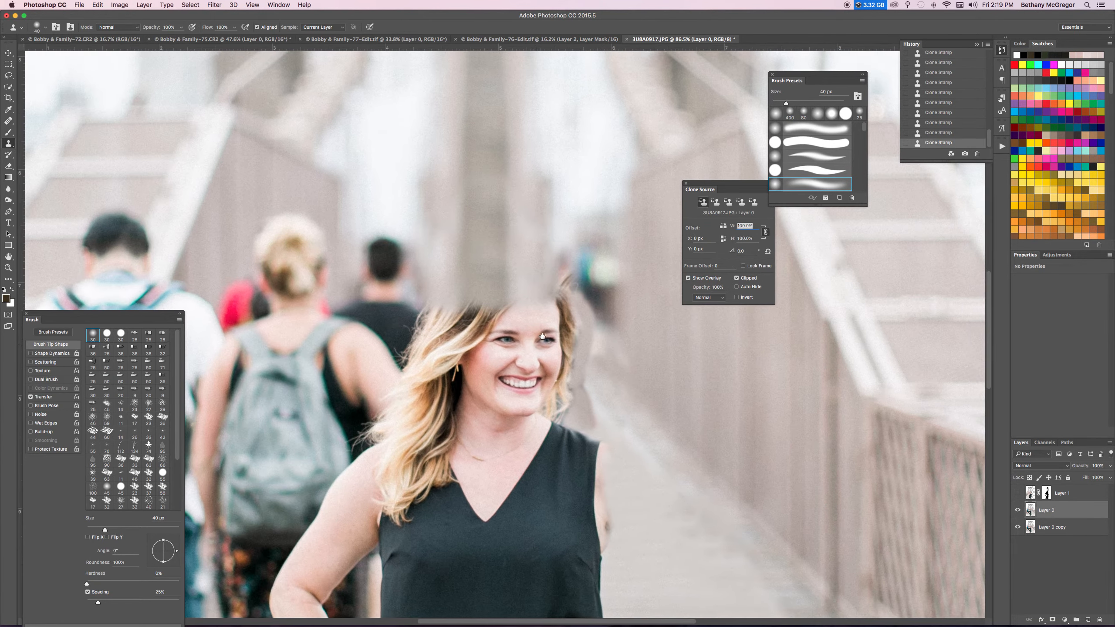
{"action": "left_click", "coordinate": [622, 257], "text": "alt"}
{"action": "mouse_move", "coordinate": [613, 271]}
{"action": "left_mouse_down"}
{"action": "mouse_move", "coordinate": [613, 331]}
{"action": "mouse_move", "coordinate": [612, 272]}
{"action": "mouse_move", "coordinate": [608, 337]}
{"action": "mouse_move", "coordinate": [589, 250]}
{"action": "left_mouse_up"}
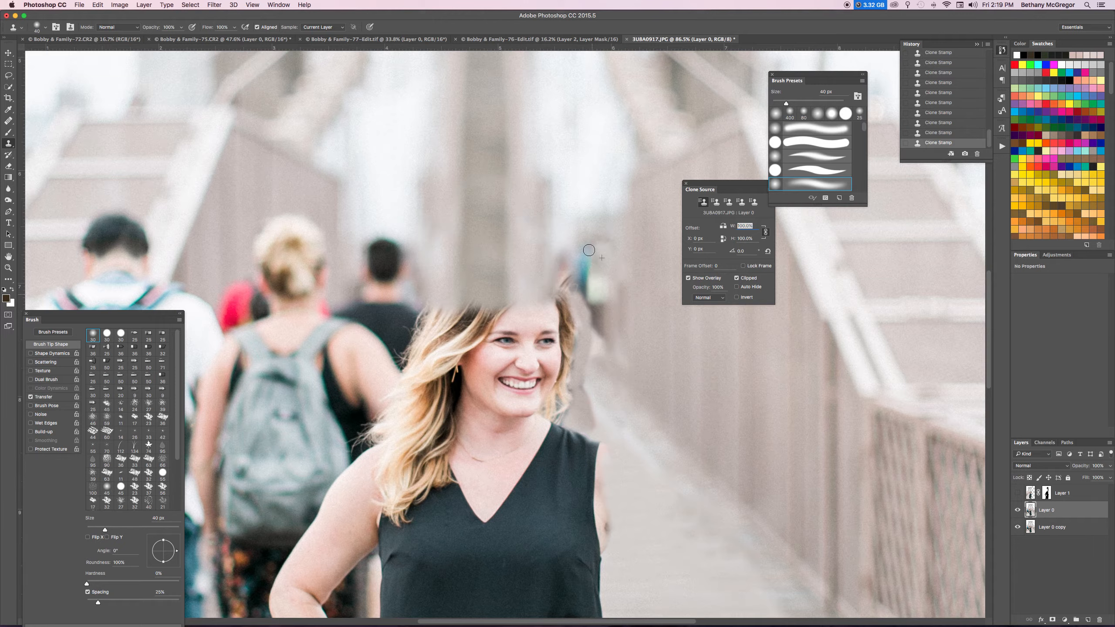
{"action": "key", "text": "super+z"}
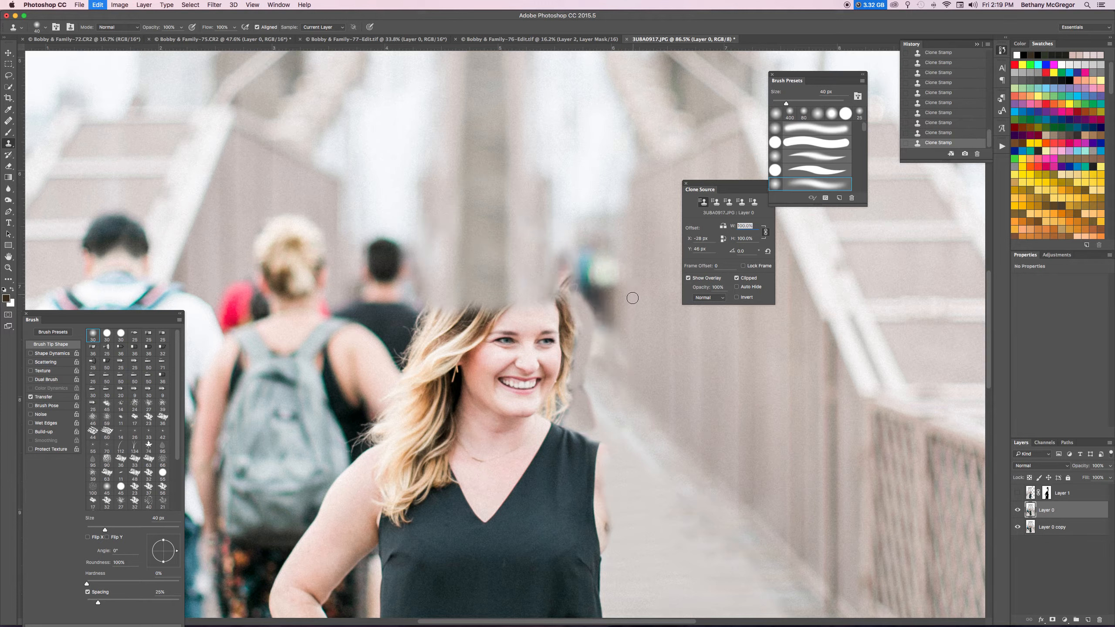
Step: Enlarge the clone brush to 80 px and clone wall over the teal passerby and the dark traces beside the hair
{"action": "key", "text": "bracketright"}
{"action": "key", "text": "bracketright"}
{"action": "key", "text": "bracketright"}
{"action": "key", "text": "bracketright"}
{"action": "mouse_move", "coordinate": [624, 262]}
{"action": "left_mouse_down"}
{"action": "mouse_move", "coordinate": [616, 332]}
{"action": "mouse_move", "coordinate": [619, 259]}
{"action": "mouse_move", "coordinate": [609, 328]}
{"action": "mouse_move", "coordinate": [594, 256]}
{"action": "mouse_move", "coordinate": [573, 292]}
{"action": "left_mouse_up"}
{"action": "left_click_drag", "start_coordinate": [611, 338], "coordinate": [611, 318]}
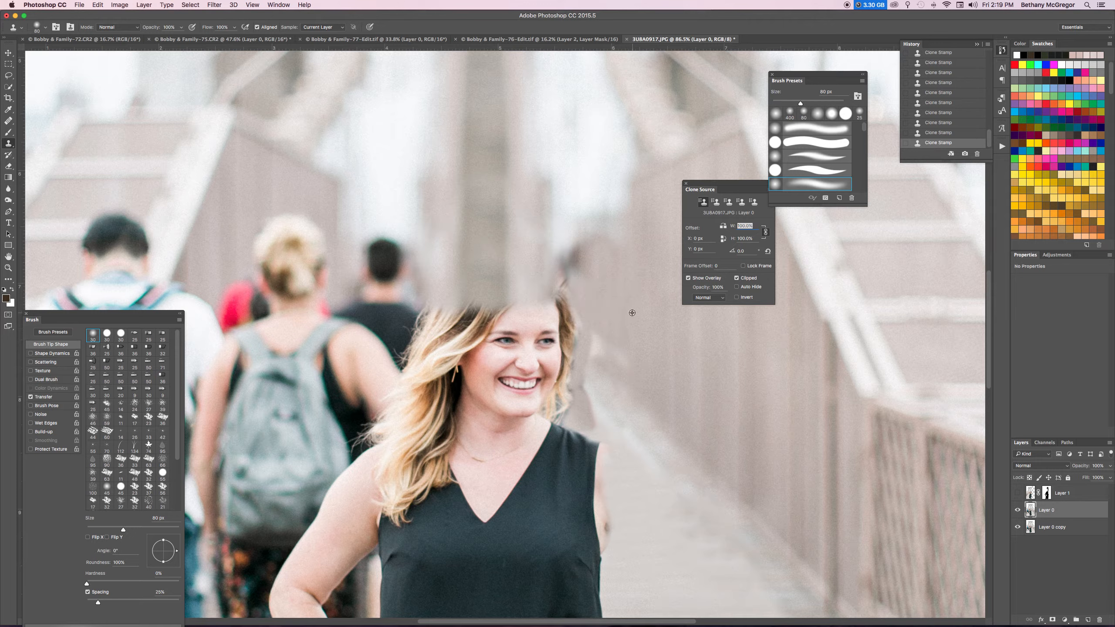
{"action": "mouse_move", "coordinate": [625, 365]}
{"action": "left_mouse_down"}
{"action": "mouse_move", "coordinate": [596, 330]}
{"action": "mouse_move", "coordinate": [579, 371]}
{"action": "mouse_move", "coordinate": [579, 291]}
{"action": "mouse_move", "coordinate": [603, 296]}
{"action": "mouse_move", "coordinate": [582, 247]}
{"action": "mouse_move", "coordinate": [561, 282]}
{"action": "mouse_move", "coordinate": [577, 294]}
{"action": "mouse_move", "coordinate": [561, 282]}
{"action": "mouse_move", "coordinate": [568, 250]}
{"action": "left_mouse_up"}
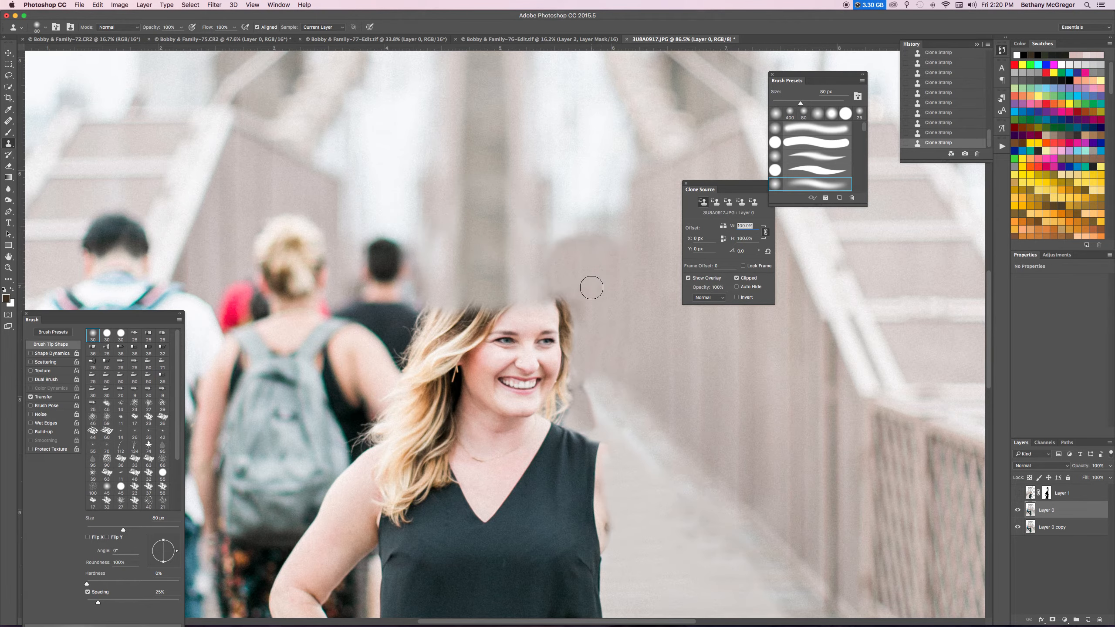
{"action": "left_click_drag", "start_coordinate": [590, 324], "coordinate": [588, 351]}
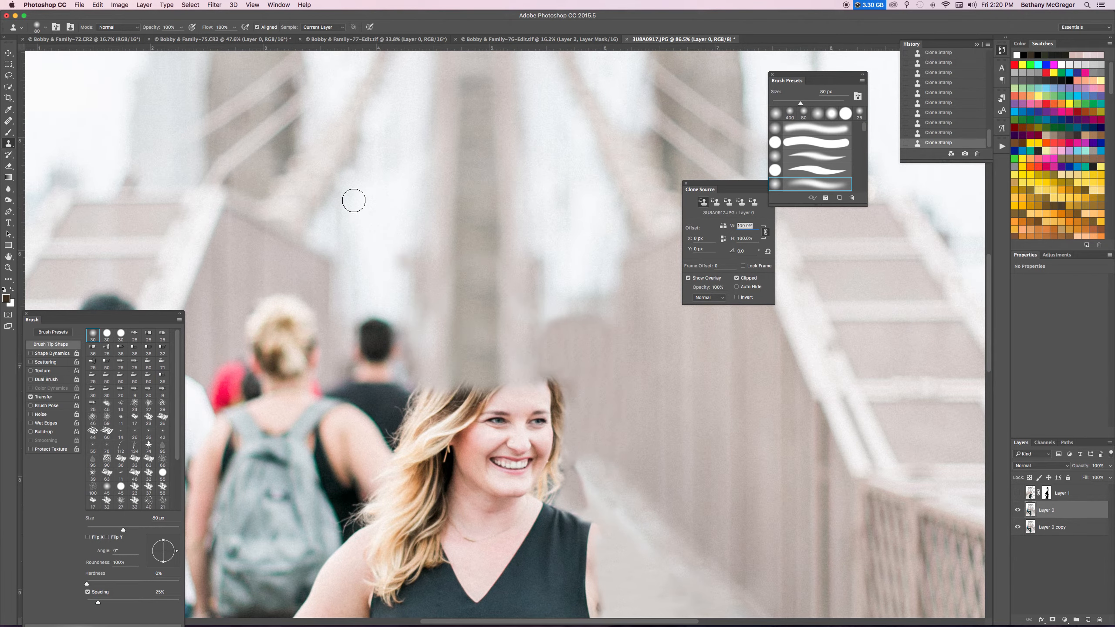
Step: Blend the hard upper edge of the cloned wall into the pale sky with the Clone Stamp at 50% opacity
{"action": "left_click", "coordinate": [565, 275], "text": "alt"}
{"action": "left_click_drag", "start_coordinate": [572, 301], "coordinate": [548, 318]}
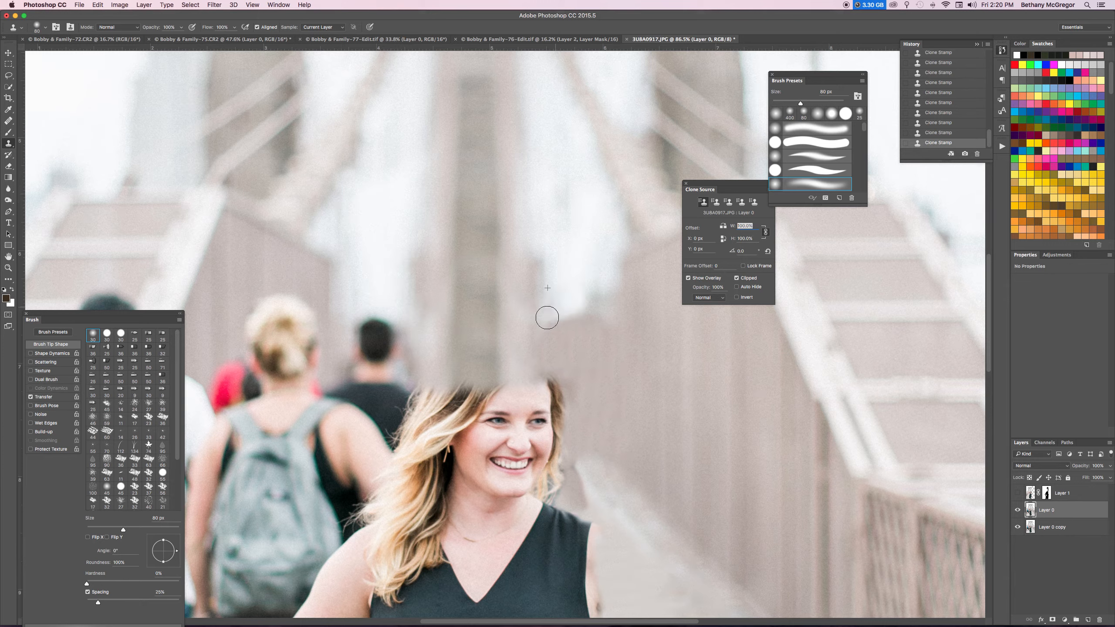
{"action": "key", "text": "5"}
{"action": "mouse_move", "coordinate": [556, 339]}
{"action": "left_mouse_down"}
{"action": "mouse_move", "coordinate": [564, 289]}
{"action": "mouse_move", "coordinate": [565, 339]}
{"action": "mouse_move", "coordinate": [573, 288]}
{"action": "mouse_move", "coordinate": [579, 336]}
{"action": "mouse_move", "coordinate": [585, 281]}
{"action": "mouse_move", "coordinate": [592, 339]}
{"action": "mouse_move", "coordinate": [595, 279]}
{"action": "mouse_move", "coordinate": [604, 355]}
{"action": "mouse_move", "coordinate": [566, 280]}
{"action": "mouse_move", "coordinate": [557, 334]}
{"action": "mouse_move", "coordinate": [625, 211]}
{"action": "mouse_move", "coordinate": [573, 282]}
{"action": "mouse_move", "coordinate": [595, 303]}
{"action": "mouse_move", "coordinate": [596, 353]}
{"action": "mouse_move", "coordinate": [601, 295]}
{"action": "left_mouse_up"}
{"action": "left_click", "coordinate": [569, 272], "text": "alt"}
{"action": "key", "text": "super+alt+z"}
{"action": "key", "text": "super+alt+z"}
{"action": "left_click", "coordinate": [570, 282], "text": "alt"}
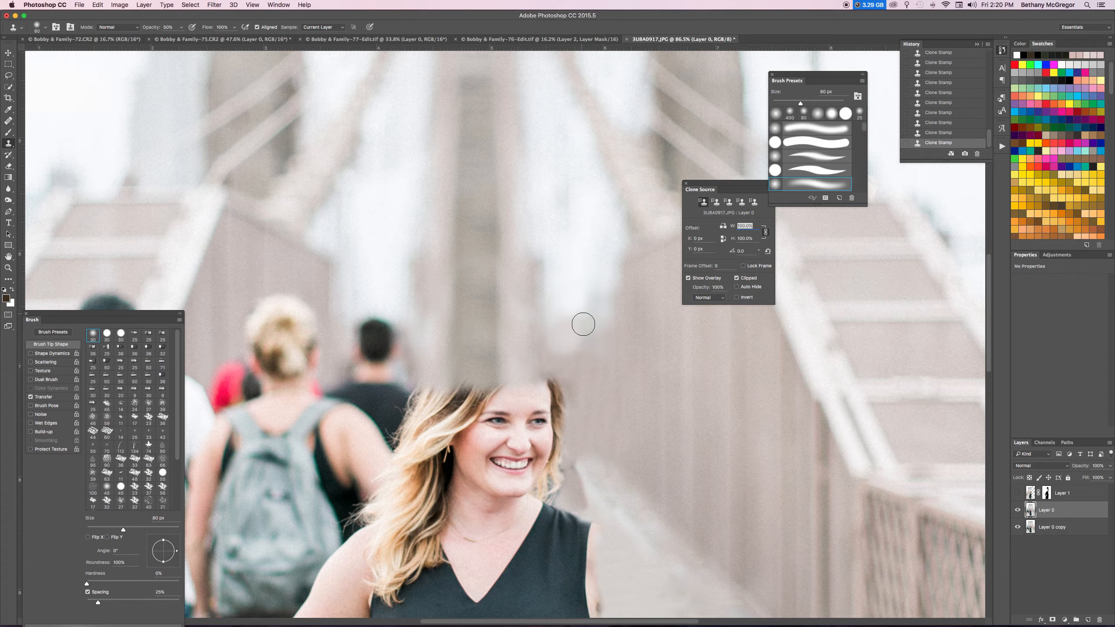
{"action": "mouse_move", "coordinate": [594, 288]}
{"action": "left_mouse_down"}
{"action": "mouse_move", "coordinate": [570, 290]}
{"action": "mouse_move", "coordinate": [591, 321]}
{"action": "mouse_move", "coordinate": [589, 359]}
{"action": "left_mouse_up"}
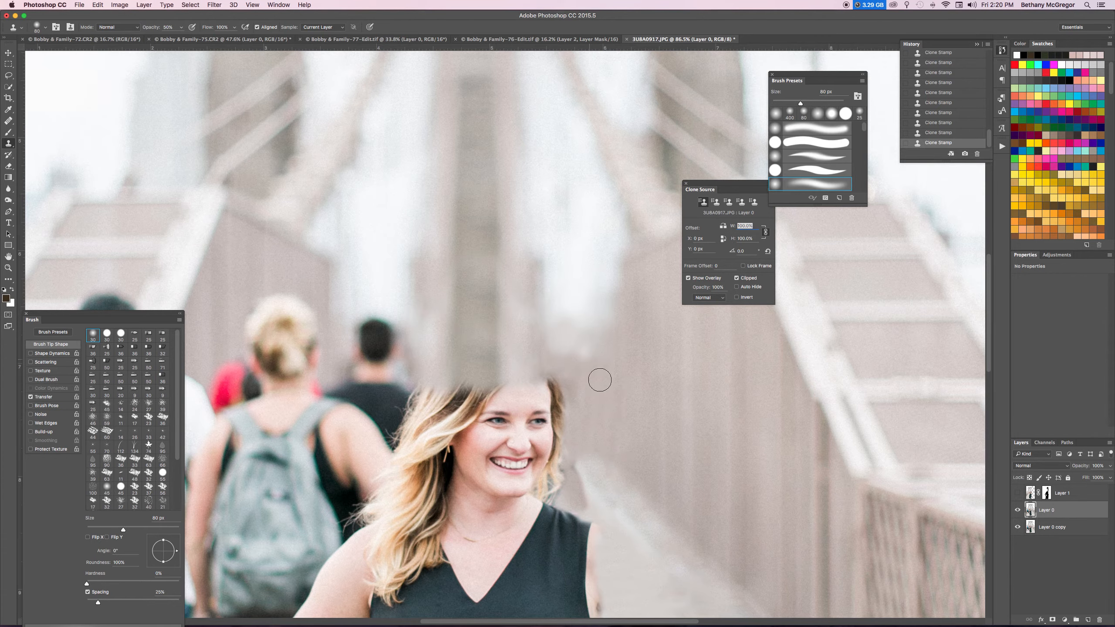
Step: Blend the walkway edge beside the woman's shoulder and hair, undoing a misplaced stroke and reducing the brush to 40 px
{"action": "left_click_drag", "start_coordinate": [609, 409], "coordinate": [560, 240]}
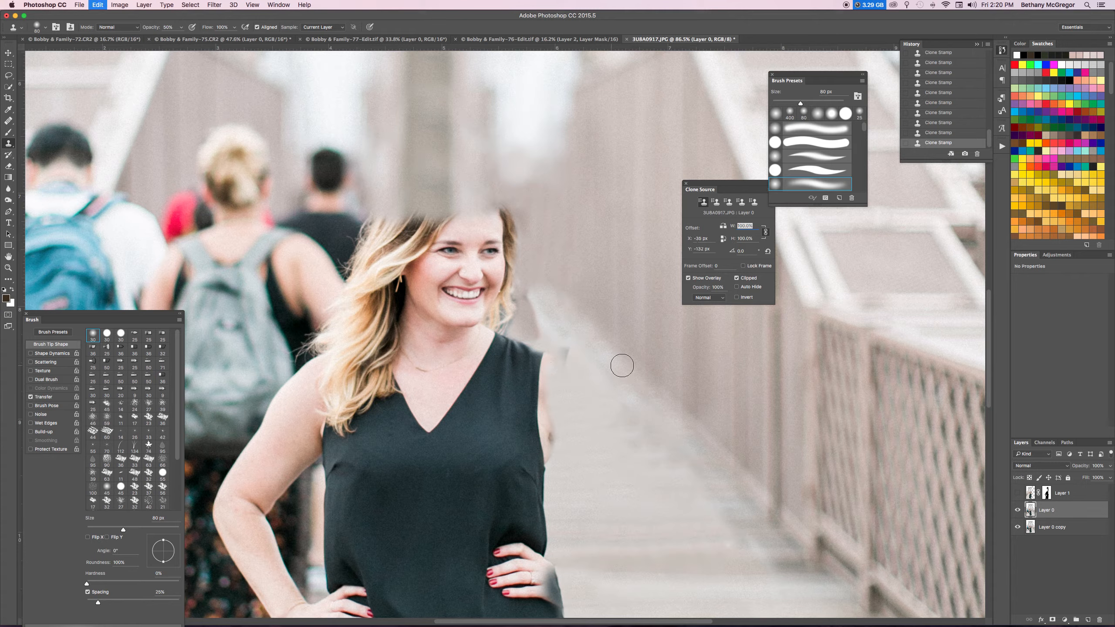
{"action": "key", "text": "super+alt+z"}
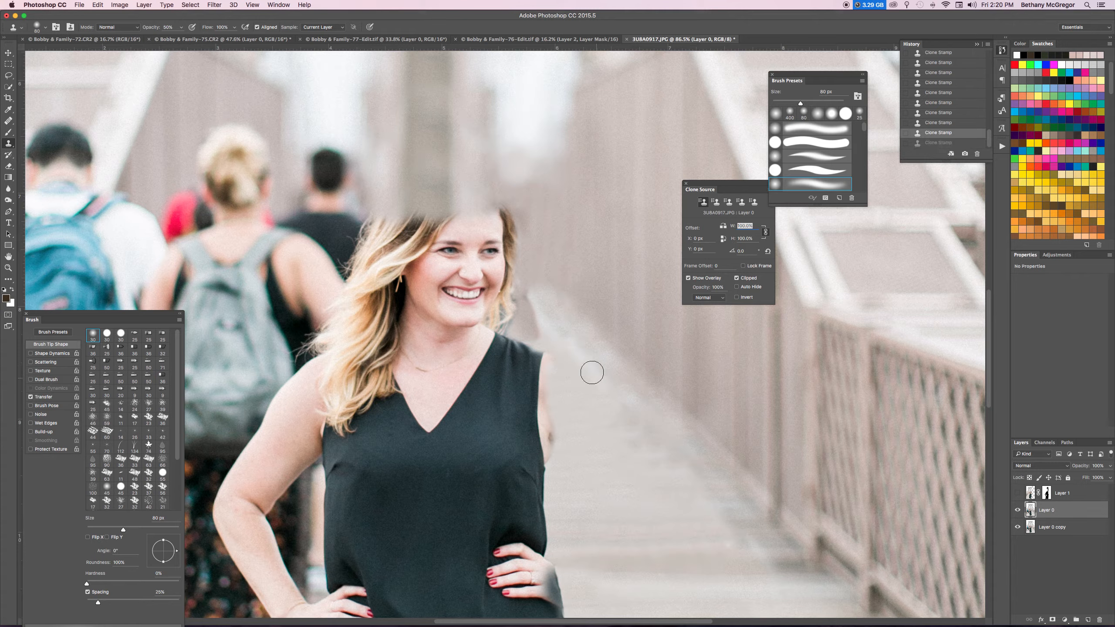
{"action": "left_click_drag", "start_coordinate": [582, 354], "coordinate": [590, 368]}
{"action": "left_click", "coordinate": [600, 415], "text": "alt"}
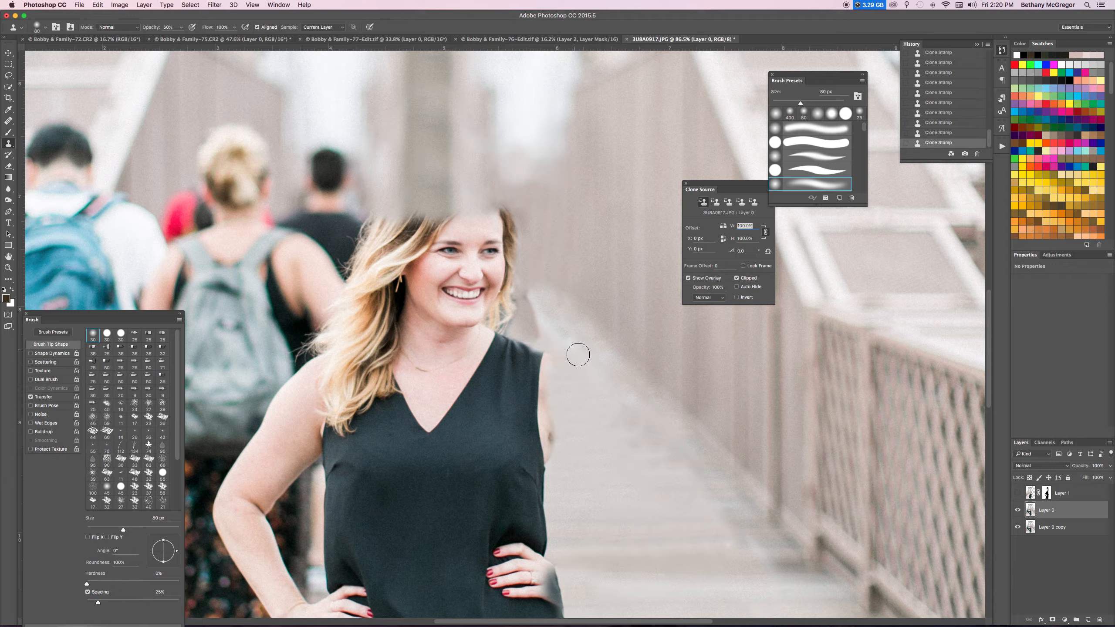
{"action": "mouse_move", "coordinate": [543, 333]}
{"action": "left_mouse_down"}
{"action": "mouse_move", "coordinate": [531, 294]}
{"action": "mouse_move", "coordinate": [550, 308]}
{"action": "mouse_move", "coordinate": [536, 326]}
{"action": "mouse_move", "coordinate": [533, 291]}
{"action": "mouse_move", "coordinate": [544, 307]}
{"action": "left_mouse_up"}
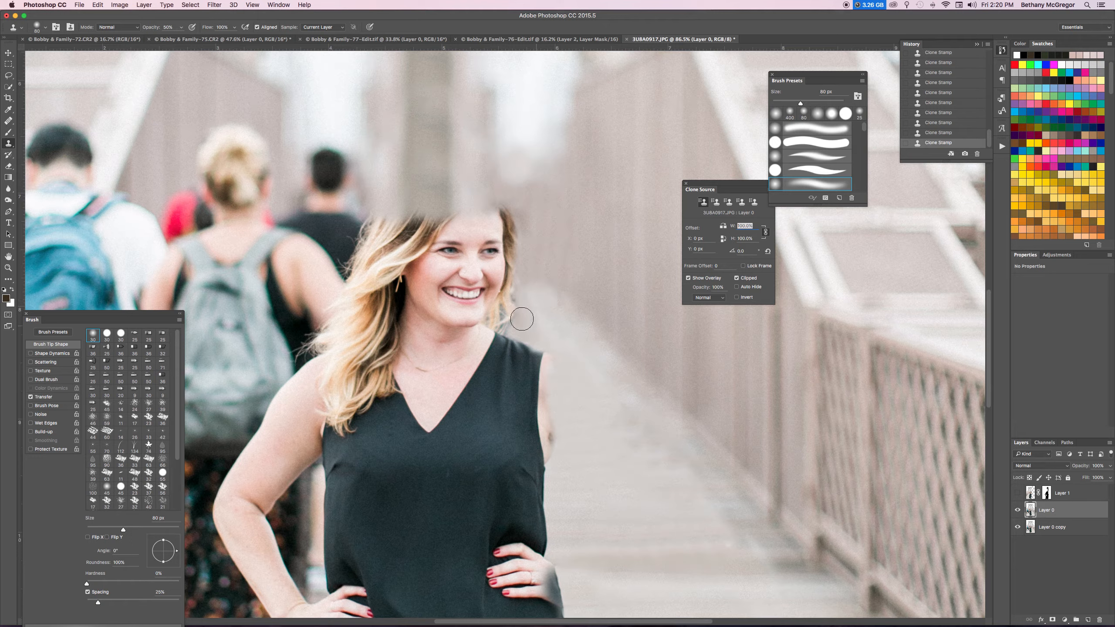
{"action": "key", "text": "bracketleft"}
{"action": "key", "text": "bracketleft"}
{"action": "key", "text": "bracketleft"}
{"action": "key", "text": "bracketleft"}
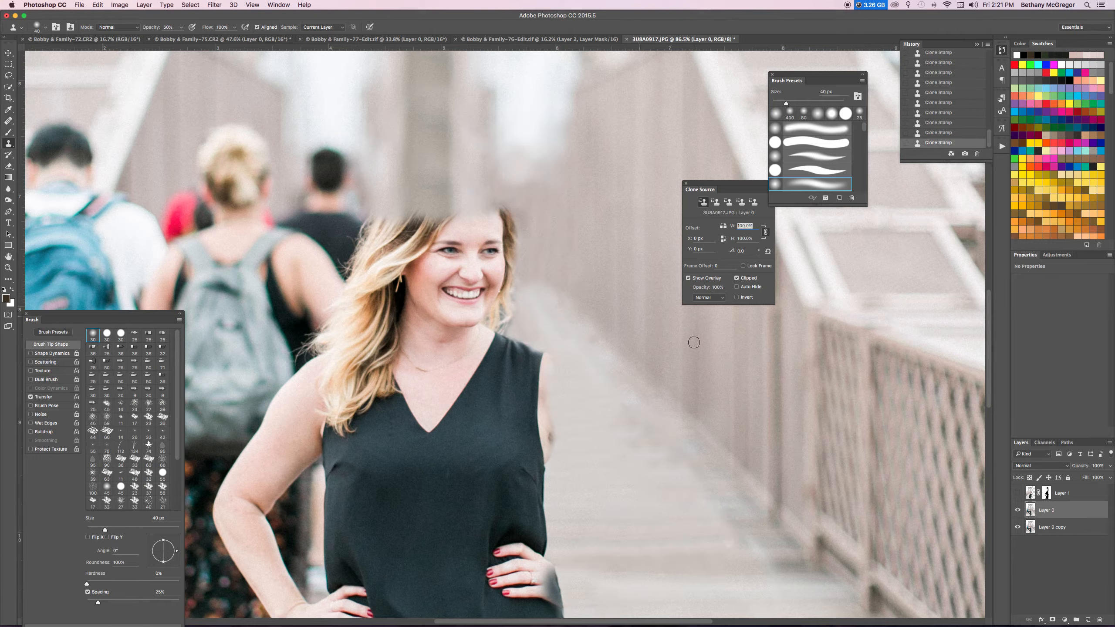
Step: Show Layer 1 and retouch its mask around the woman's long hair and shoulder with alternating white and black brush strokes
{"action": "left_click", "coordinate": [1018, 493]}
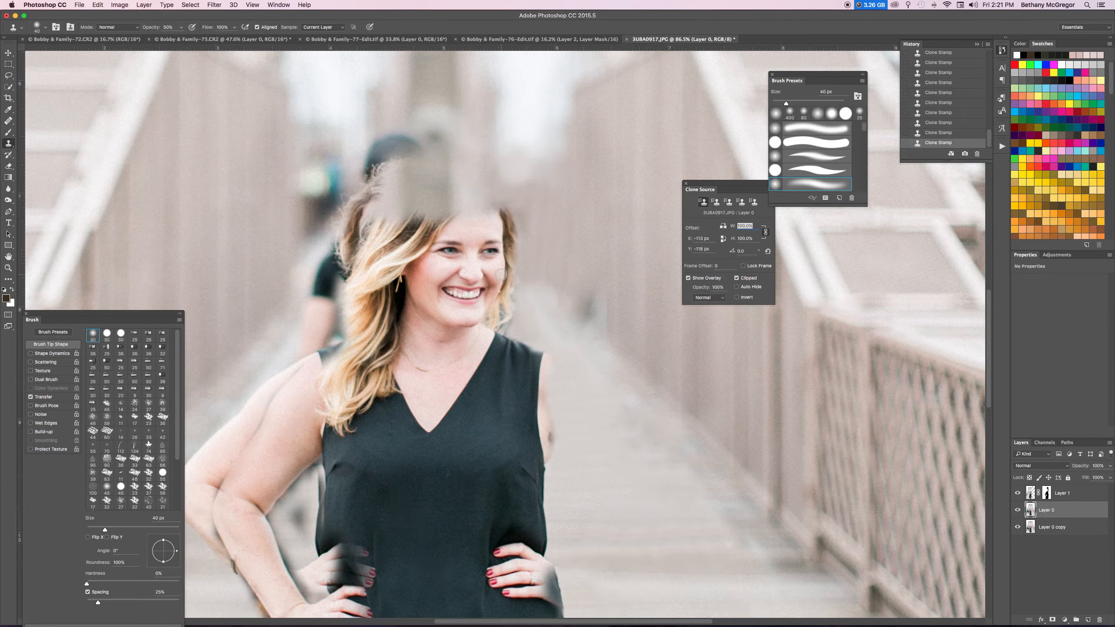
{"action": "left_click", "coordinate": [1047, 494]}
{"action": "key", "text": "b"}
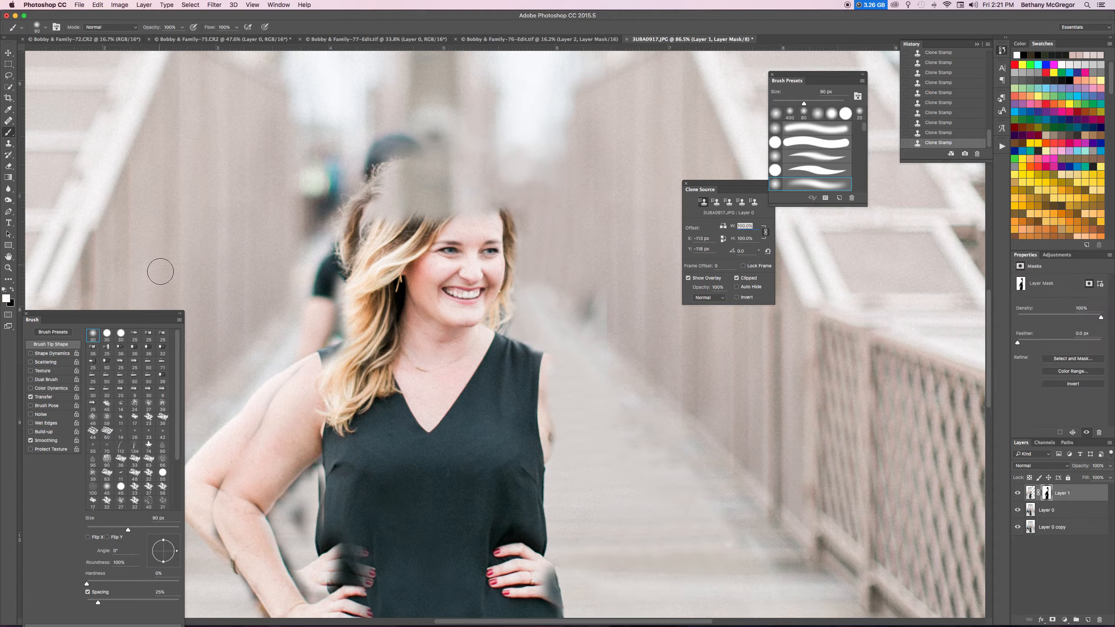
{"action": "mouse_move", "coordinate": [344, 293]}
{"action": "left_mouse_down"}
{"action": "mouse_move", "coordinate": [351, 321]}
{"action": "mouse_move", "coordinate": [357, 264]}
{"action": "mouse_move", "coordinate": [384, 259]}
{"action": "mouse_move", "coordinate": [395, 287]}
{"action": "mouse_move", "coordinate": [371, 294]}
{"action": "mouse_move", "coordinate": [351, 321]}
{"action": "mouse_move", "coordinate": [371, 335]}
{"action": "mouse_move", "coordinate": [364, 281]}
{"action": "mouse_move", "coordinate": [380, 231]}
{"action": "mouse_move", "coordinate": [346, 351]}
{"action": "mouse_move", "coordinate": [310, 352]}
{"action": "mouse_move", "coordinate": [365, 346]}
{"action": "left_mouse_up"}
{"action": "key", "text": "x"}
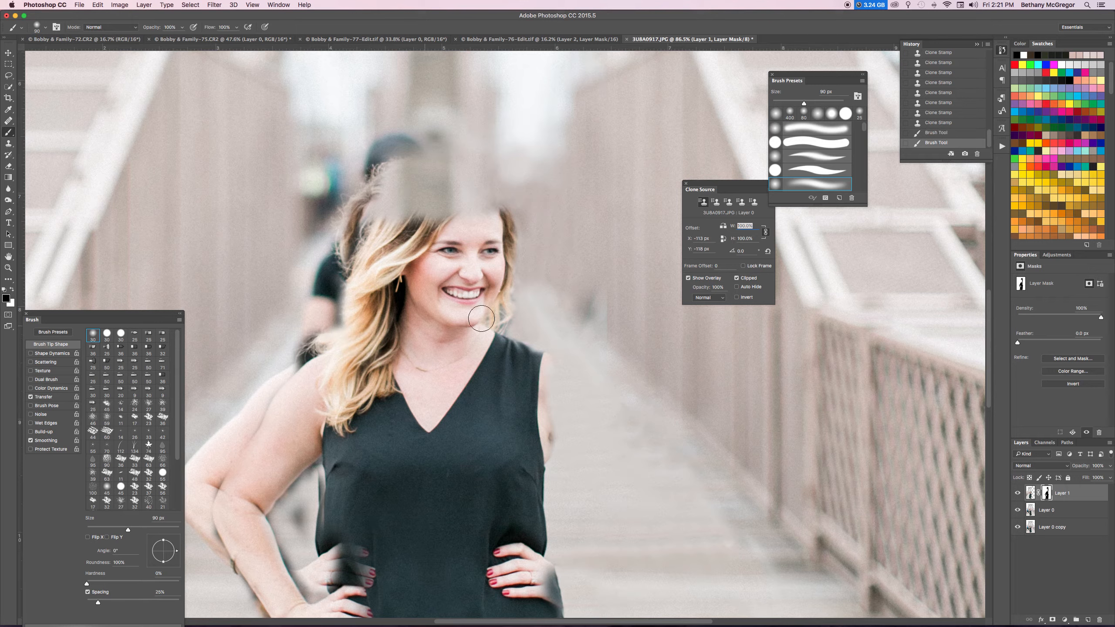
{"action": "mouse_move", "coordinate": [325, 335]}
{"action": "left_mouse_down"}
{"action": "mouse_move", "coordinate": [367, 237]}
{"action": "mouse_move", "coordinate": [349, 265]}
{"action": "mouse_move", "coordinate": [362, 201]}
{"action": "mouse_move", "coordinate": [338, 222]}
{"action": "mouse_move", "coordinate": [355, 239]}
{"action": "mouse_move", "coordinate": [348, 251]}
{"action": "mouse_move", "coordinate": [357, 192]}
{"action": "mouse_move", "coordinate": [313, 348]}
{"action": "left_mouse_up"}
{"action": "key", "text": "x"}
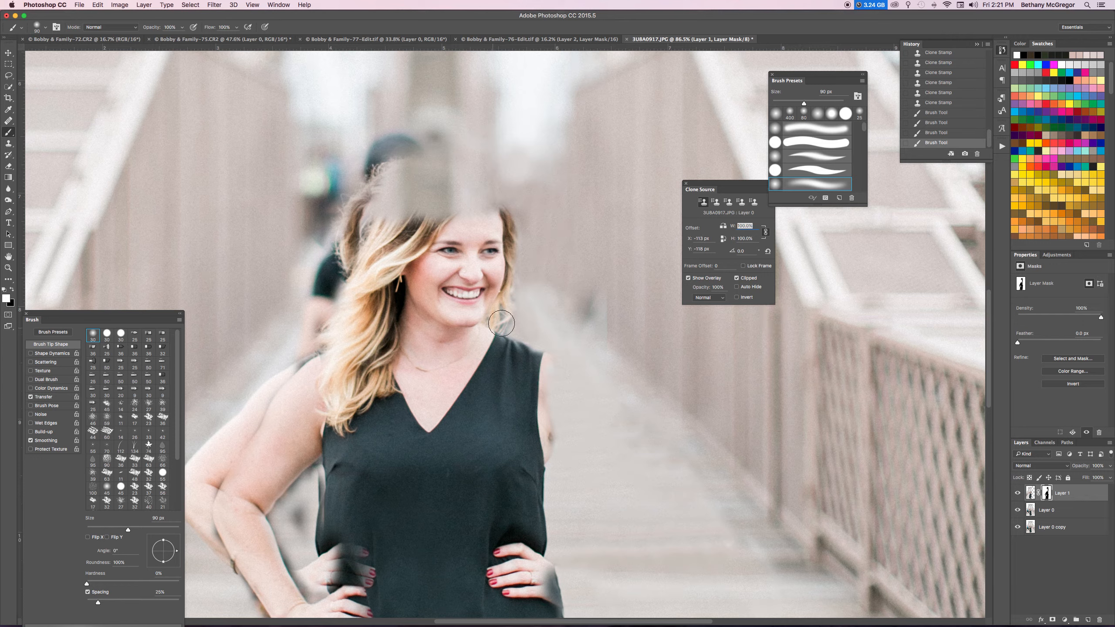
Step: Hide Layer 1 and try Clone Stamp strokes on Layer 0 over the hair beside the woman's cheek, undoing them
{"action": "left_click", "coordinate": [1019, 492]}
{"action": "left_click", "coordinate": [1052, 510]}
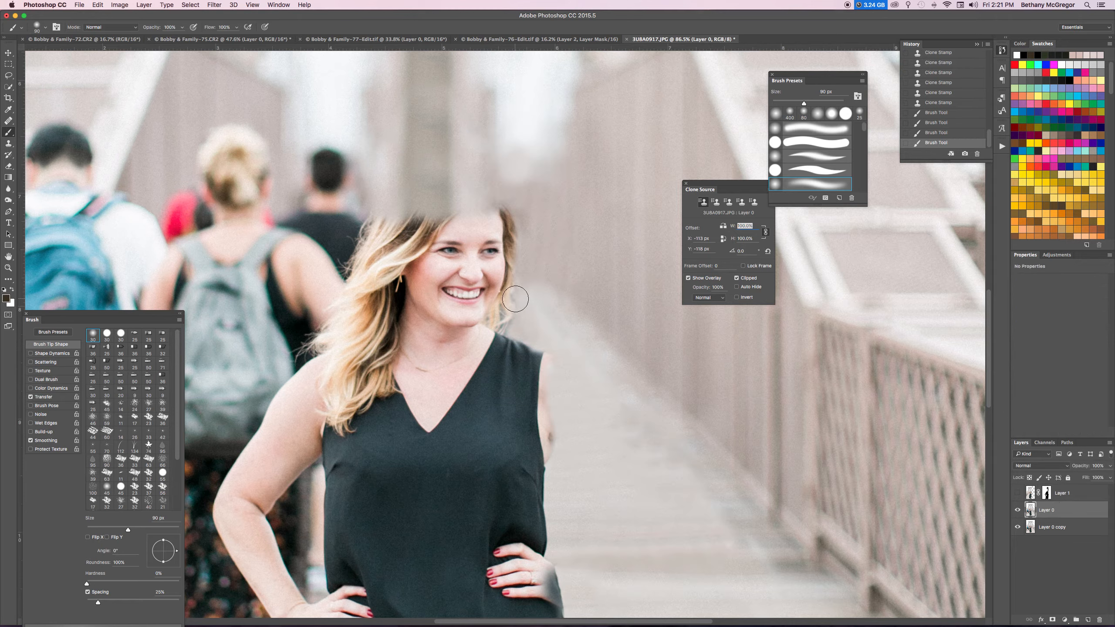
{"action": "key", "text": "s"}
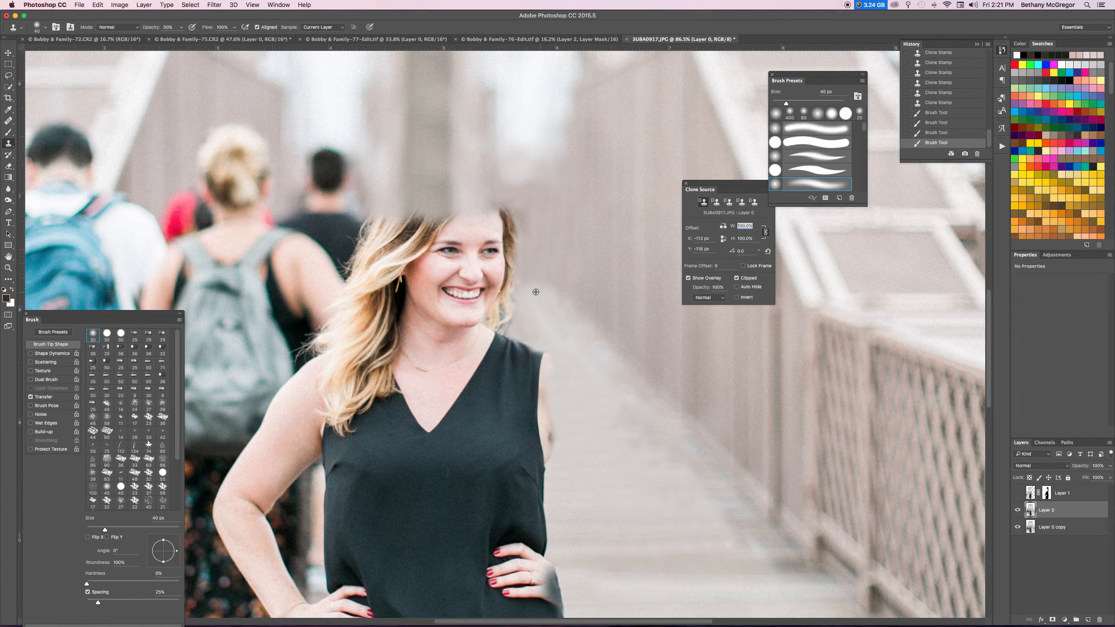
{"action": "left_click_drag", "start_coordinate": [511, 270], "coordinate": [508, 215]}
{"action": "key", "text": "super+z"}
{"action": "left_click_drag", "start_coordinate": [509, 274], "coordinate": [519, 223]}
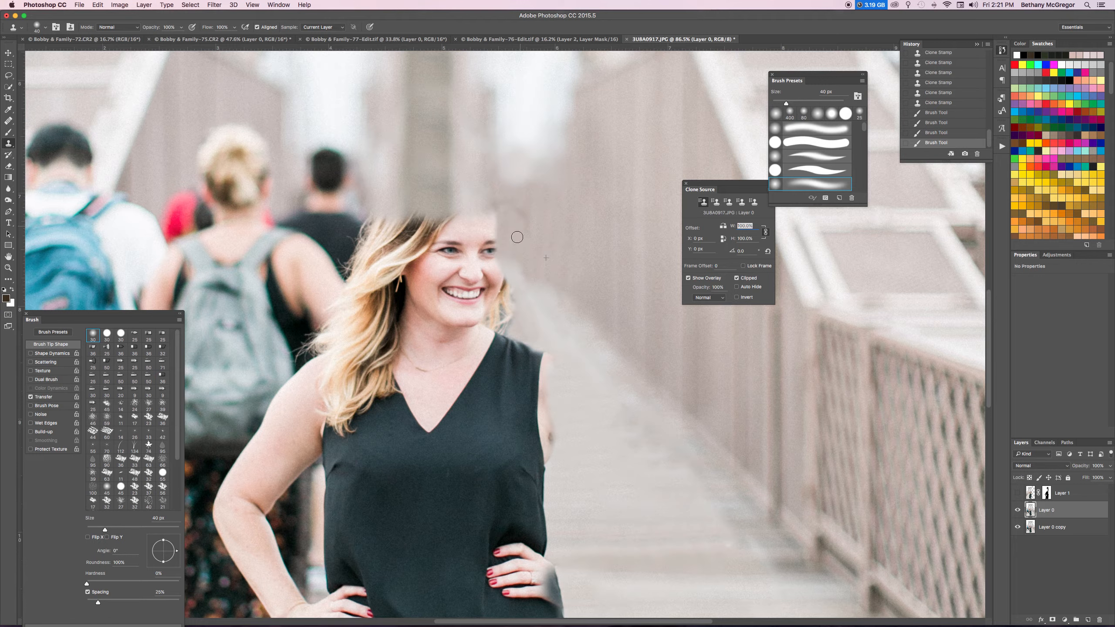
{"action": "mouse_move", "coordinate": [501, 274]}
{"action": "left_mouse_down"}
{"action": "mouse_move", "coordinate": [524, 315]}
{"action": "mouse_move", "coordinate": [507, 308]}
{"action": "mouse_move", "coordinate": [531, 325]}
{"action": "mouse_move", "coordinate": [504, 327]}
{"action": "left_mouse_up"}
{"action": "key", "text": "super+z"}
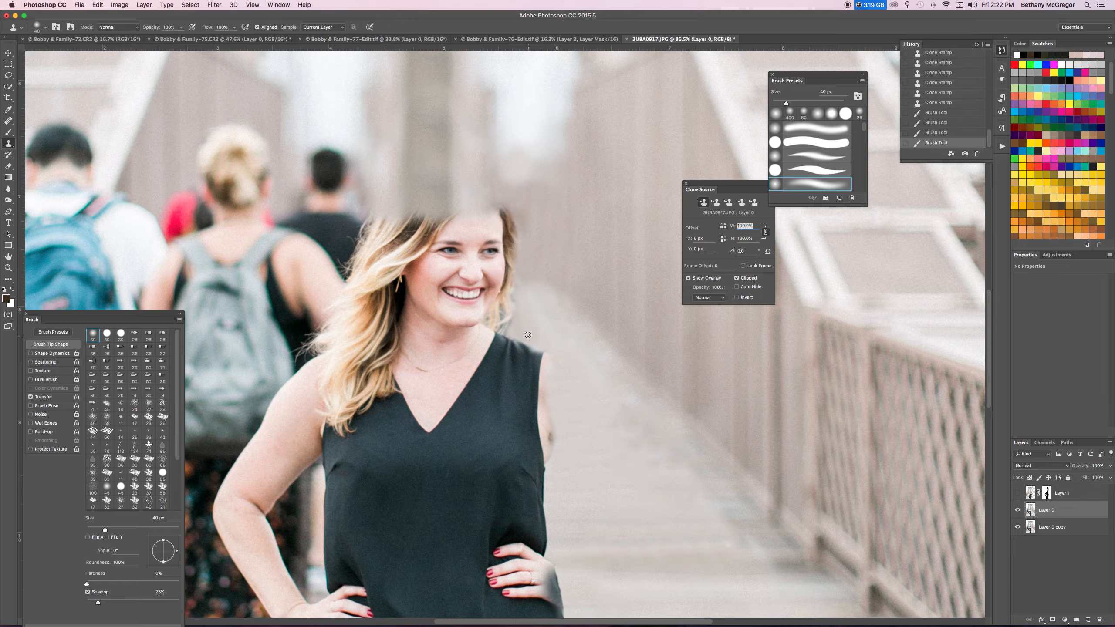
Step: Clone walkway over the outer edge of the woman's bare shoulder and upper arm on Layer 0, undoing a misplaced stroke
{"action": "left_click_drag", "start_coordinate": [526, 337], "coordinate": [540, 344]}
{"action": "key", "text": "super+z"}
{"action": "left_click_drag", "start_coordinate": [530, 346], "coordinate": [546, 366]}
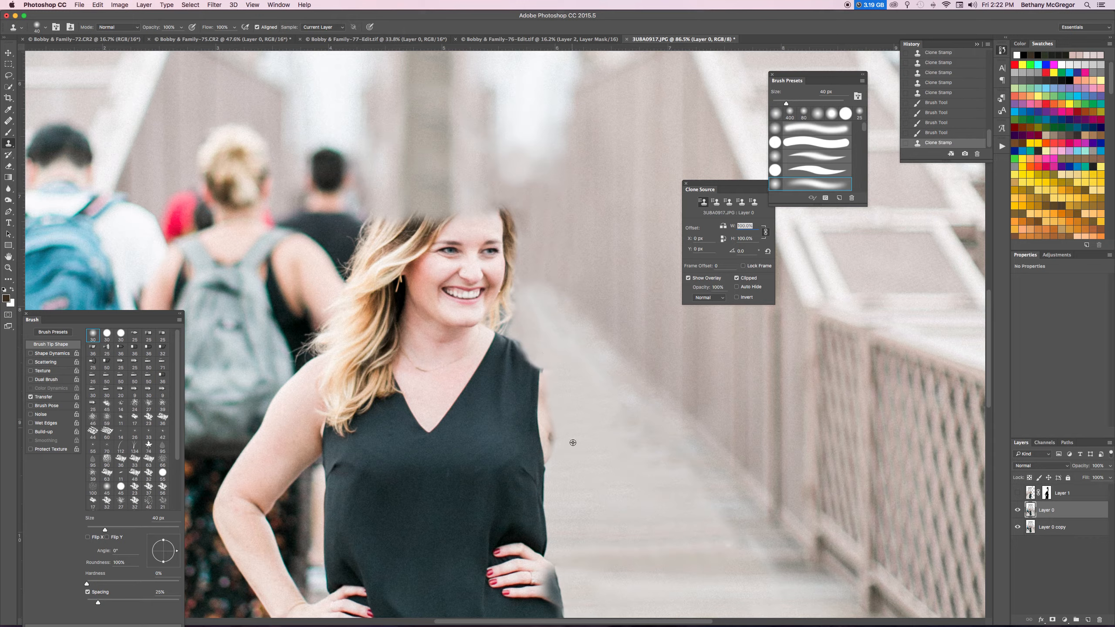
{"action": "mouse_move", "coordinate": [546, 361]}
{"action": "left_mouse_down"}
{"action": "mouse_move", "coordinate": [550, 467]}
{"action": "mouse_move", "coordinate": [520, 336]}
{"action": "mouse_move", "coordinate": [522, 412]}
{"action": "mouse_move", "coordinate": [525, 381]}
{"action": "mouse_move", "coordinate": [538, 401]}
{"action": "mouse_move", "coordinate": [543, 510]}
{"action": "left_mouse_up"}
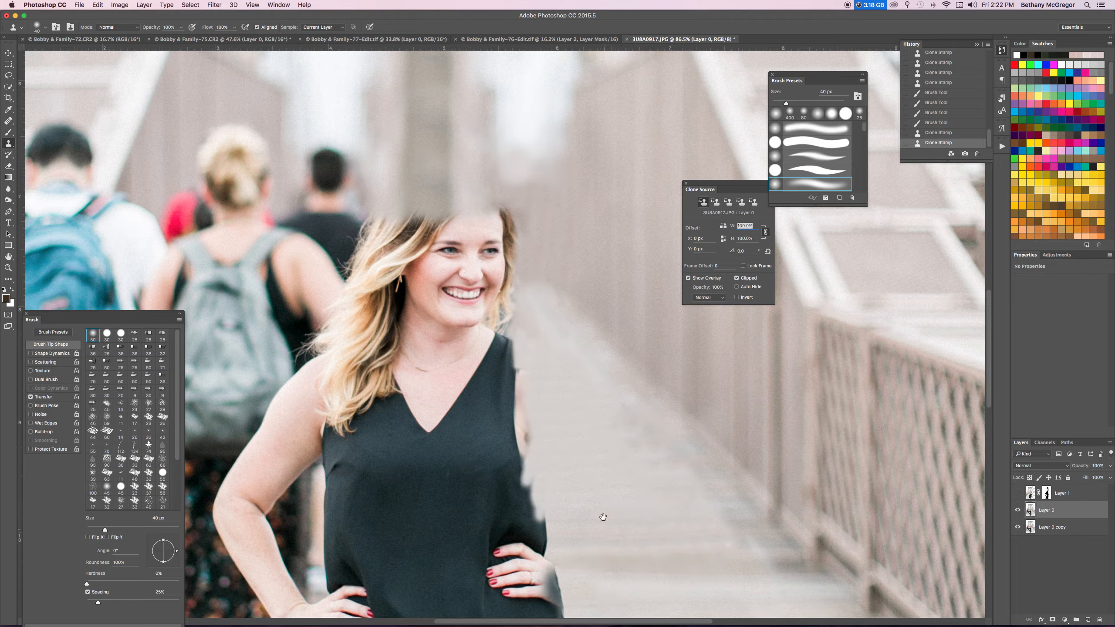
Step: Enlarge the clone brush to 125 px and clone walkway over the arm, elbow and hand beside the dress
{"action": "scroll", "coordinate": [571, 403], "scroll_direction": "down", "scroll_amount": 5}
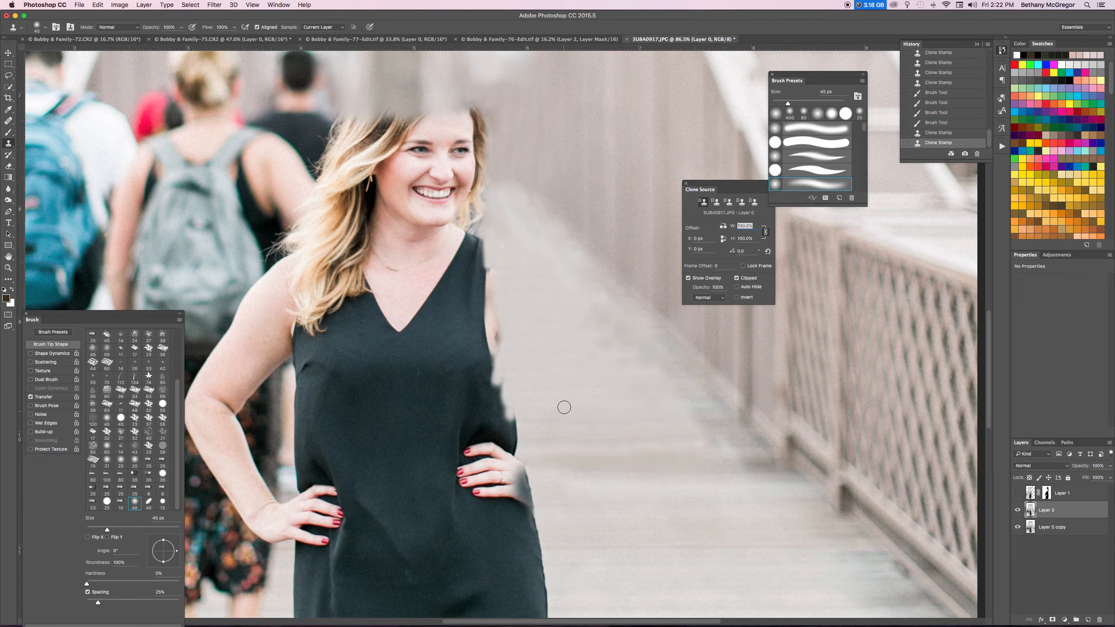
{"action": "key", "text": "bracketright"}
{"action": "key", "text": "bracketright"}
{"action": "key", "text": "bracketright"}
{"action": "key", "text": "bracketright"}
{"action": "key", "text": "bracketright"}
{"action": "key", "text": "bracketright"}
{"action": "key", "text": "bracketright"}
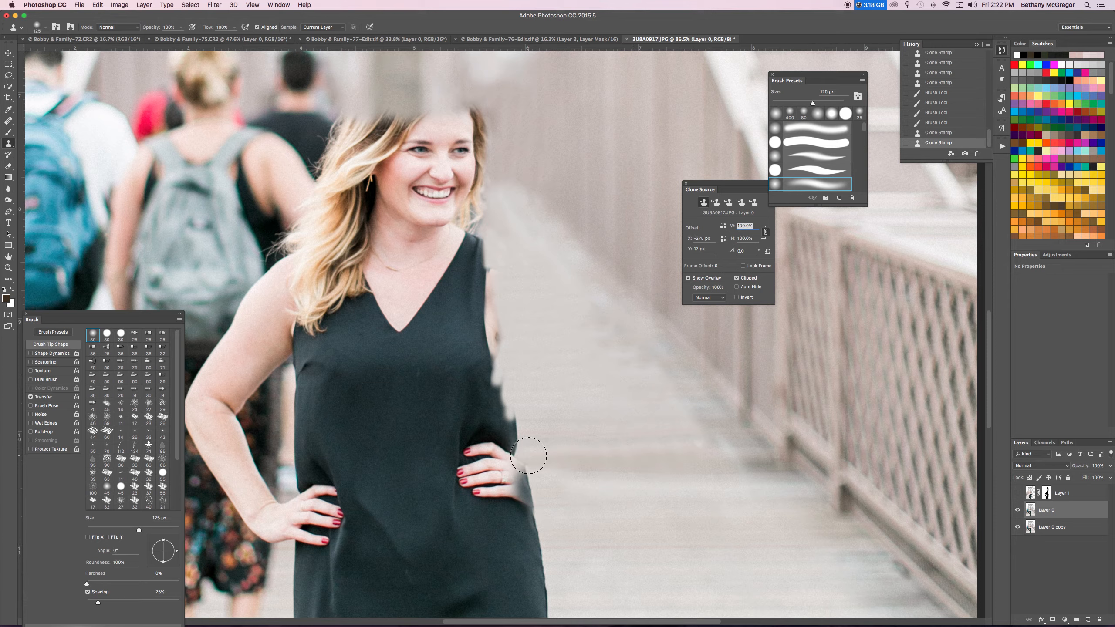
{"action": "mouse_move", "coordinate": [529, 457]}
{"action": "left_mouse_down"}
{"action": "mouse_move", "coordinate": [483, 425]}
{"action": "mouse_move", "coordinate": [509, 400]}
{"action": "mouse_move", "coordinate": [491, 393]}
{"action": "mouse_move", "coordinate": [510, 353]}
{"action": "mouse_move", "coordinate": [482, 358]}
{"action": "mouse_move", "coordinate": [498, 306]}
{"action": "mouse_move", "coordinate": [485, 307]}
{"action": "mouse_move", "coordinate": [485, 268]}
{"action": "mouse_move", "coordinate": [502, 310]}
{"action": "left_mouse_up"}
{"action": "mouse_move", "coordinate": [517, 370]}
{"action": "left_mouse_down"}
{"action": "mouse_move", "coordinate": [504, 280]}
{"action": "mouse_move", "coordinate": [513, 362]}
{"action": "mouse_move", "coordinate": [496, 262]}
{"action": "mouse_move", "coordinate": [496, 286]}
{"action": "mouse_move", "coordinate": [473, 241]}
{"action": "mouse_move", "coordinate": [490, 291]}
{"action": "left_mouse_up"}
{"action": "left_click", "coordinate": [537, 359], "text": "alt"}
{"action": "mouse_move", "coordinate": [527, 468]}
{"action": "left_mouse_down"}
{"action": "mouse_move", "coordinate": [540, 506]}
{"action": "mouse_move", "coordinate": [528, 460]}
{"action": "mouse_move", "coordinate": [534, 491]}
{"action": "mouse_move", "coordinate": [513, 456]}
{"action": "mouse_move", "coordinate": [498, 477]}
{"action": "mouse_move", "coordinate": [530, 480]}
{"action": "left_mouse_up"}
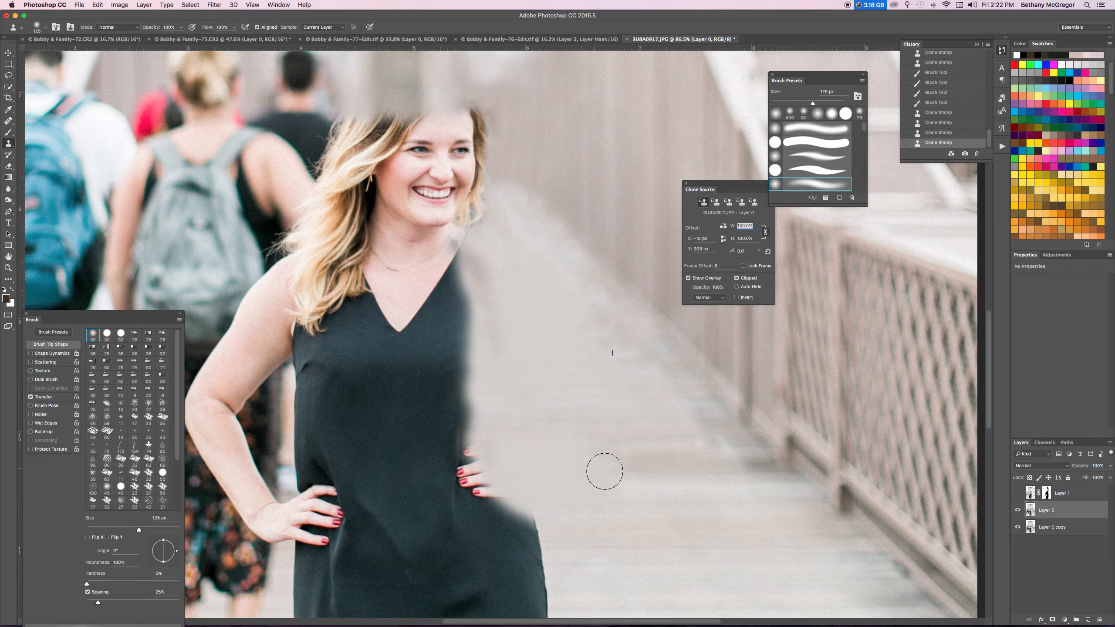
Step: Smooth the walkway boards beside the woman's waist with cloned planks, undoing one stroke and resampling closer to the dress
{"action": "mouse_move", "coordinate": [605, 471]}
{"action": "left_mouse_down"}
{"action": "mouse_move", "coordinate": [568, 461]}
{"action": "mouse_move", "coordinate": [732, 465]}
{"action": "left_mouse_up"}
{"action": "key", "text": "super+z"}
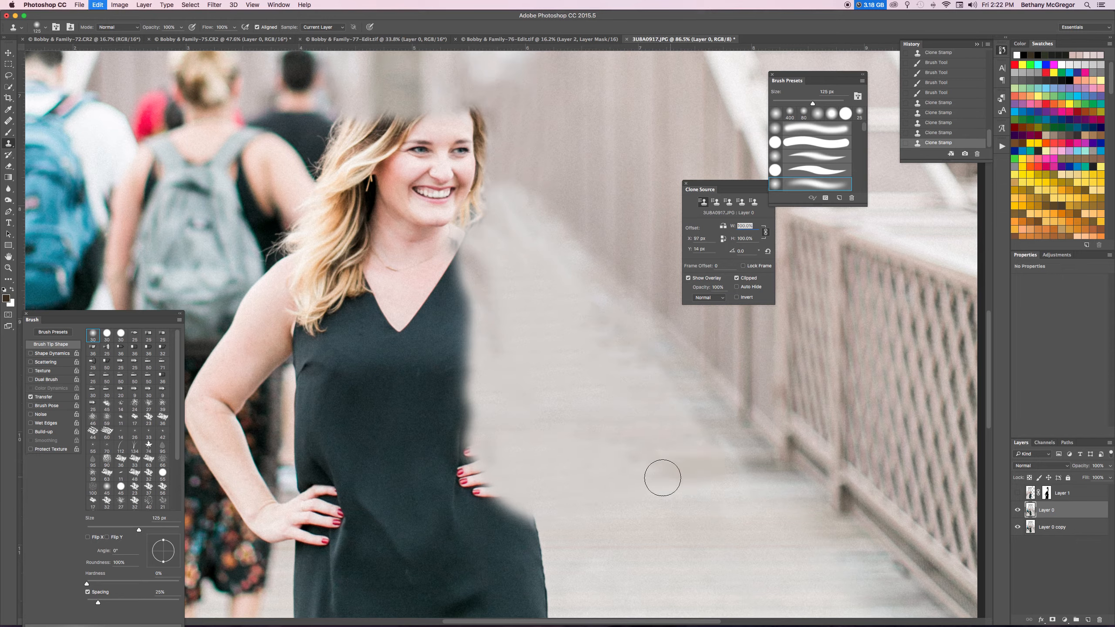
{"action": "left_click", "coordinate": [545, 466], "text": "alt"}
{"action": "mouse_move", "coordinate": [611, 462]}
{"action": "left_mouse_down"}
{"action": "mouse_move", "coordinate": [708, 460]}
{"action": "mouse_move", "coordinate": [698, 462]}
{"action": "left_mouse_up"}
Step: Clone pale background over the outer hair and the side of the woman's forehead, undoing a misplaced stroke
{"action": "key", "text": "space"}
{"action": "key", "text": "space"}
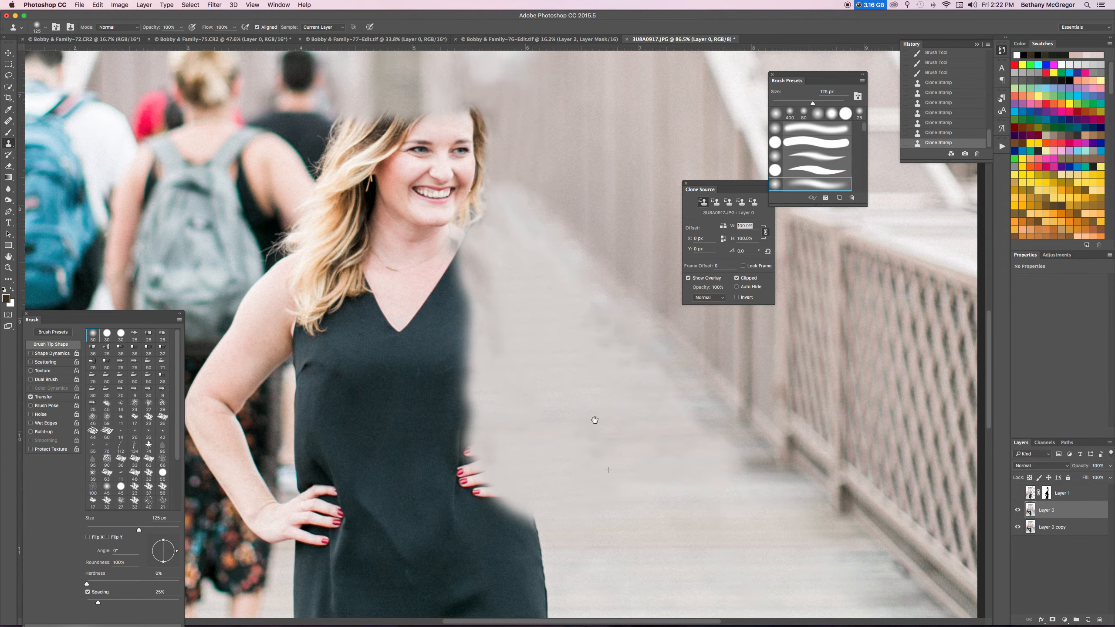
{"action": "mouse_move", "coordinate": [560, 370]}
{"action": "left_mouse_down"}
{"action": "mouse_move", "coordinate": [577, 466]}
{"action": "mouse_move", "coordinate": [613, 431]}
{"action": "mouse_move", "coordinate": [605, 416]}
{"action": "mouse_move", "coordinate": [649, 466]}
{"action": "mouse_move", "coordinate": [631, 441]}
{"action": "mouse_move", "coordinate": [613, 472]}
{"action": "left_mouse_up"}
{"action": "left_click", "coordinate": [566, 435], "text": "alt"}
{"action": "key", "text": "space"}
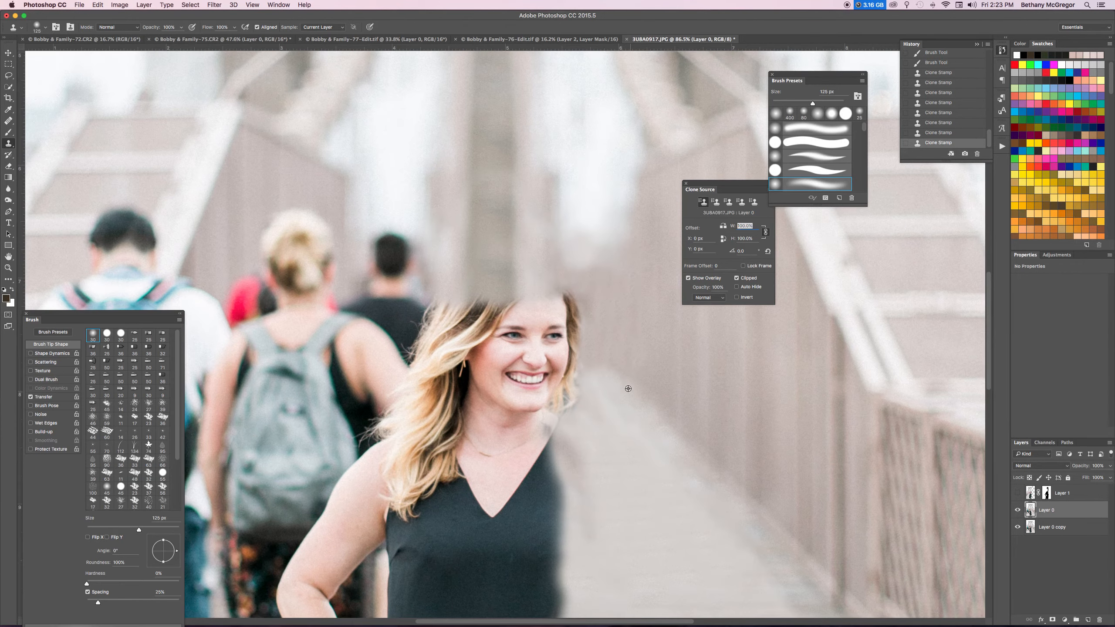
{"action": "left_click_drag", "start_coordinate": [609, 407], "coordinate": [604, 413]}
{"action": "key", "text": "super+z"}
{"action": "left_click", "coordinate": [583, 406], "text": "alt"}
{"action": "mouse_move", "coordinate": [569, 363]}
{"action": "left_mouse_down"}
{"action": "mouse_move", "coordinate": [564, 374]}
{"action": "mouse_move", "coordinate": [562, 304]}
{"action": "mouse_move", "coordinate": [551, 330]}
{"action": "left_mouse_up"}
{"action": "mouse_move", "coordinate": [545, 283]}
{"action": "left_mouse_down"}
{"action": "mouse_move", "coordinate": [543, 311]}
{"action": "mouse_move", "coordinate": [538, 281]}
{"action": "mouse_move", "coordinate": [538, 304]}
{"action": "mouse_move", "coordinate": [552, 272]}
{"action": "left_mouse_up"}
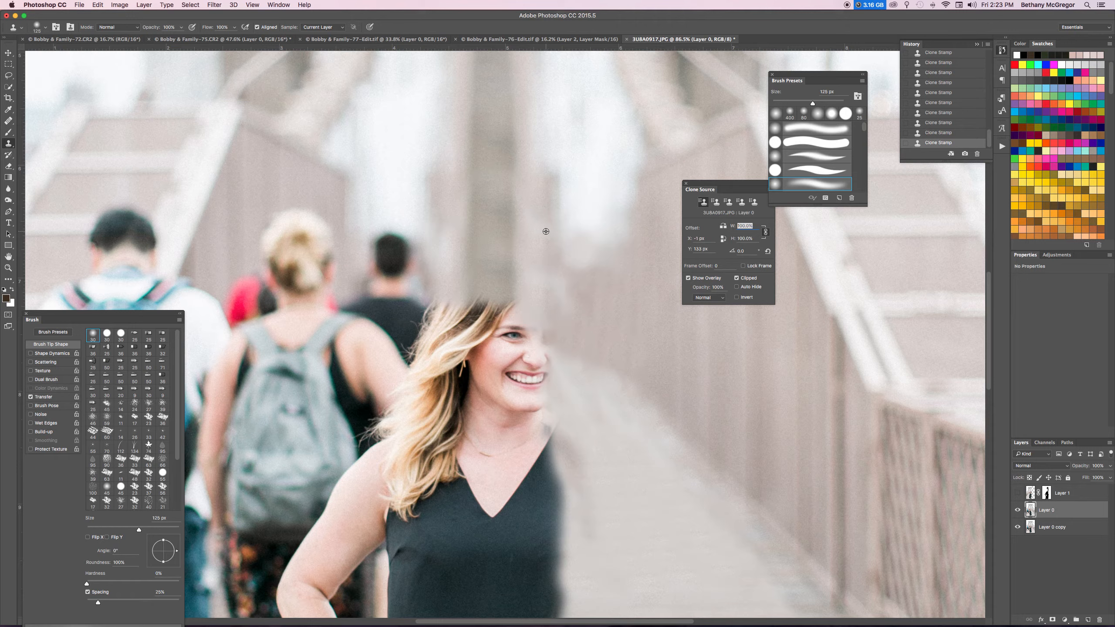
{"action": "left_click", "coordinate": [549, 268], "text": "alt"}
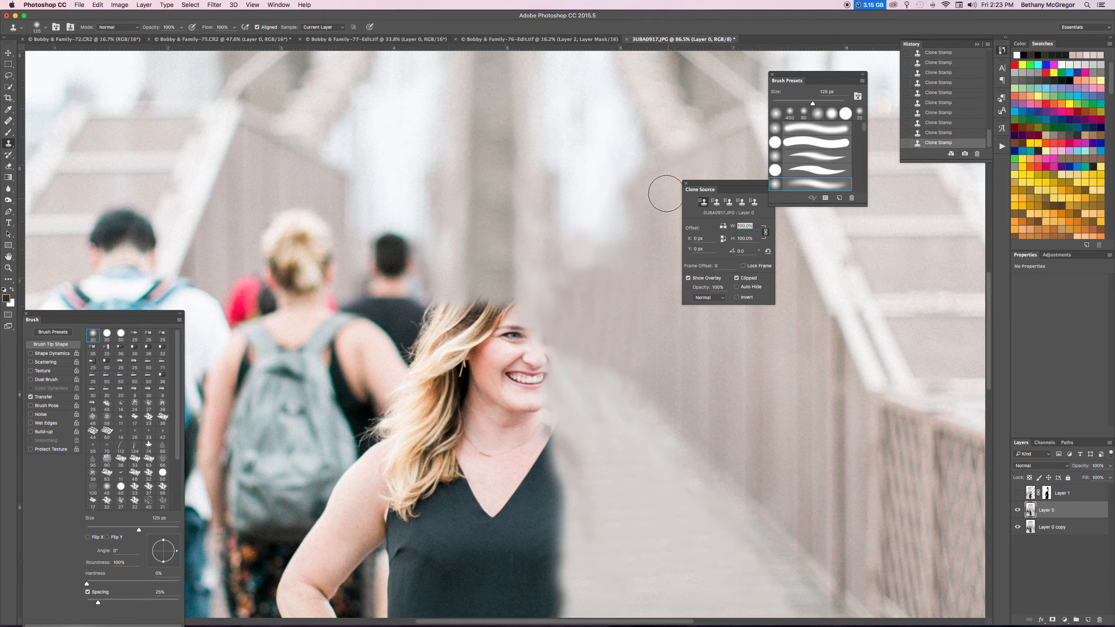
Step: Sample the wall edge on the opposite side of the bridge and clone it along the upper edge of the right-hand wall
{"action": "scroll", "coordinate": [507, 214], "scroll_direction": "up", "scroll_amount": 5}
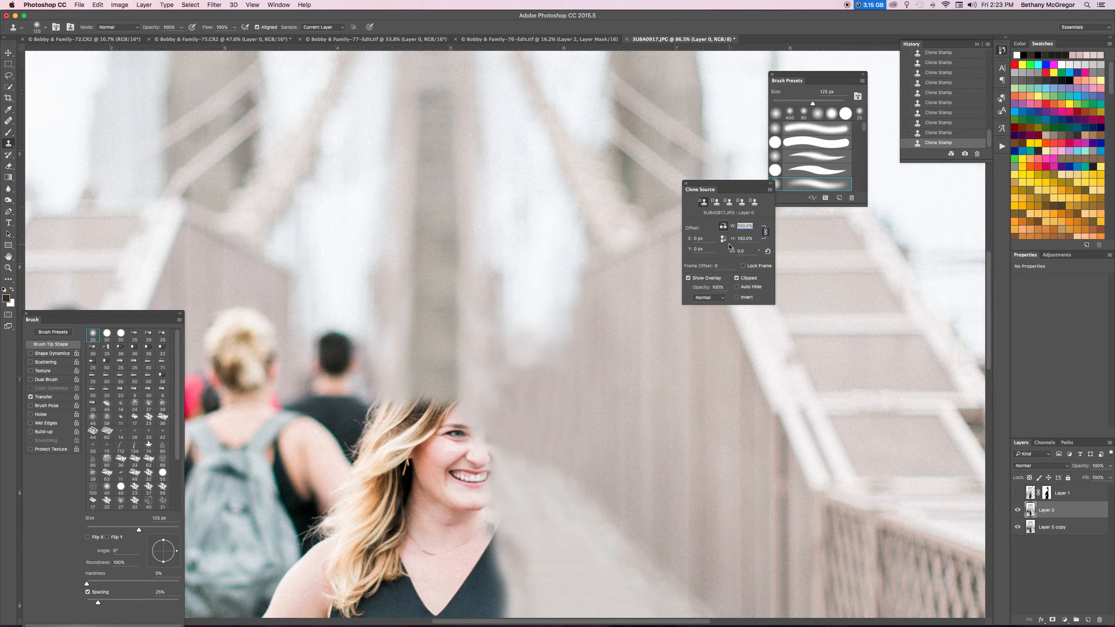
{"action": "left_click", "coordinate": [290, 278], "text": "alt"}
{"action": "left_click", "coordinate": [568, 271]}
{"action": "left_click_drag", "start_coordinate": [570, 271], "coordinate": [564, 321]}
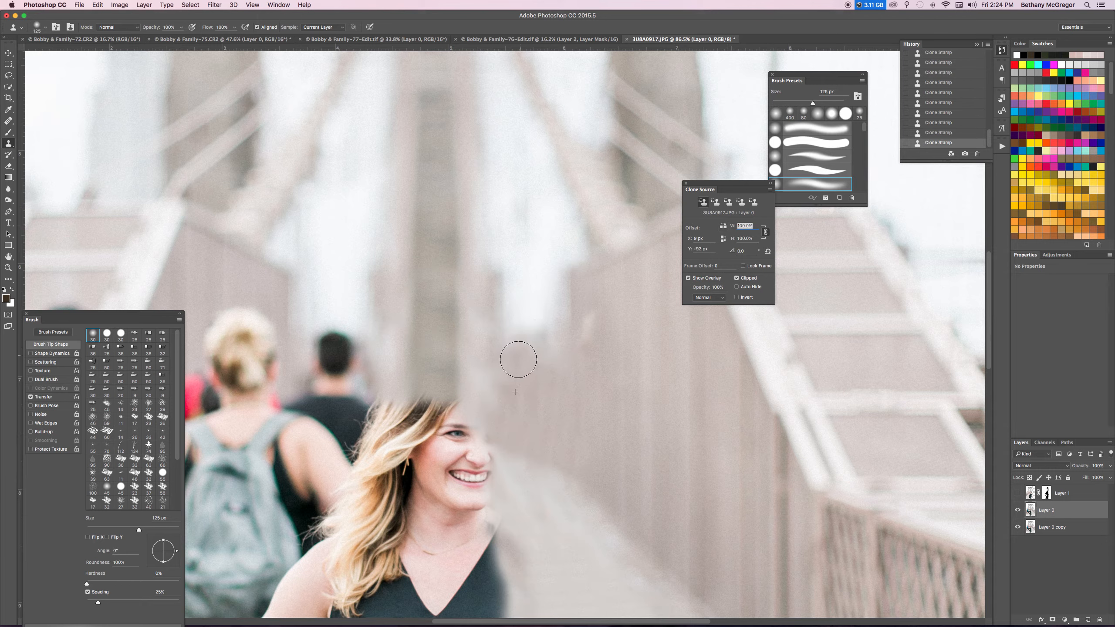
Step: Try blending the wall edge at 50% clone opacity, undo the stroke, and set the opacity to 30%
{"action": "left_click", "coordinate": [537, 300], "text": "alt"}
{"action": "key", "text": "5"}
{"action": "mouse_move", "coordinate": [544, 356]}
{"action": "left_mouse_down"}
{"action": "mouse_move", "coordinate": [531, 346]}
{"action": "mouse_move", "coordinate": [540, 332]}
{"action": "left_mouse_up"}
{"action": "key", "text": "super+z"}
{"action": "key", "text": "3"}
Step: Clone walkway boards over the outer edge of the dress, from the lace hem up to the hand at the waist
{"action": "scroll", "coordinate": [452, 300], "scroll_direction": "down", "scroll_amount": 3}
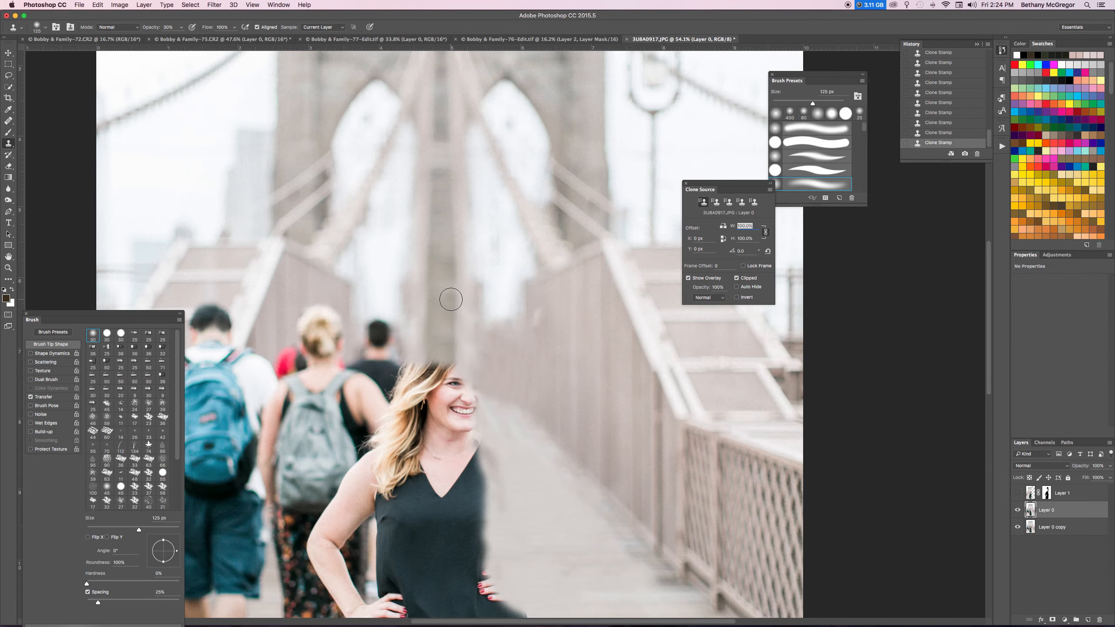
{"action": "scroll", "coordinate": [450, 299], "scroll_direction": "down", "scroll_amount": 3}
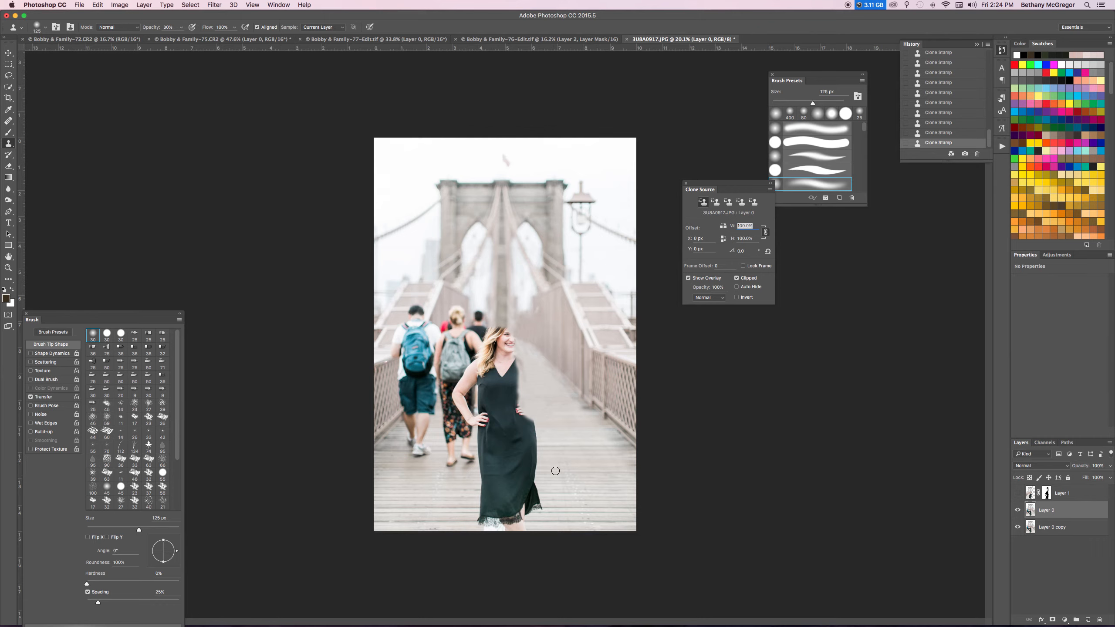
{"action": "scroll", "coordinate": [544, 481], "scroll_direction": "up", "scroll_amount": 3}
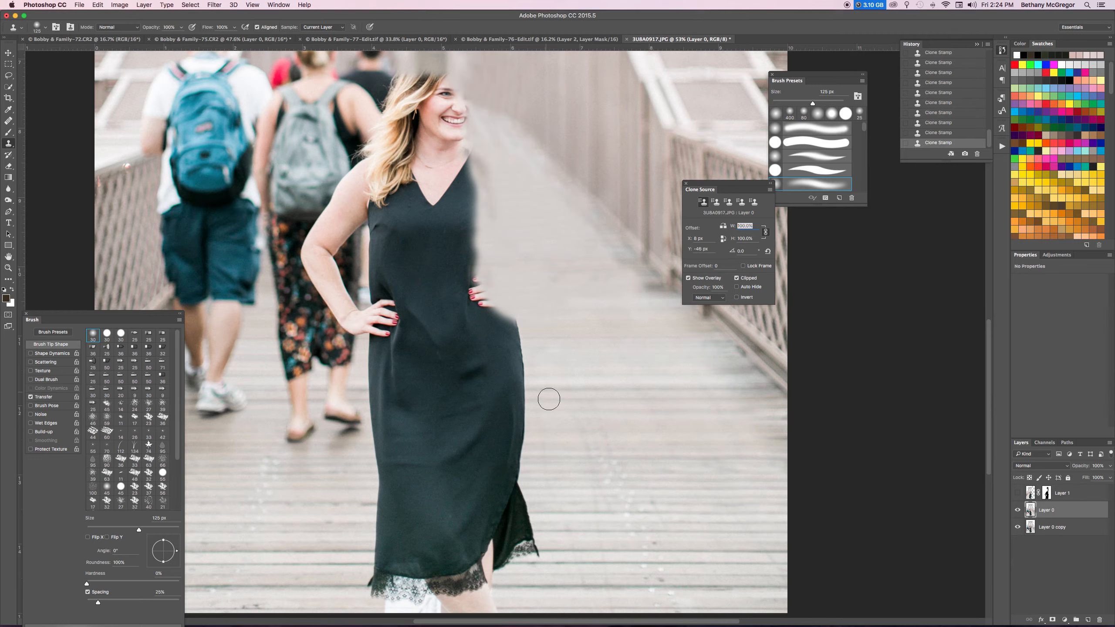
{"action": "mouse_move", "coordinate": [516, 389]}
{"action": "left_mouse_down"}
{"action": "mouse_move", "coordinate": [523, 309]}
{"action": "mouse_move", "coordinate": [526, 397]}
{"action": "mouse_move", "coordinate": [511, 302]}
{"action": "mouse_move", "coordinate": [533, 548]}
{"action": "mouse_move", "coordinate": [516, 570]}
{"action": "mouse_move", "coordinate": [489, 361]}
{"action": "mouse_move", "coordinate": [496, 438]}
{"action": "mouse_move", "coordinate": [501, 318]}
{"action": "mouse_move", "coordinate": [484, 266]}
{"action": "mouse_move", "coordinate": [478, 415]}
{"action": "mouse_move", "coordinate": [501, 564]}
{"action": "left_mouse_up"}
{"action": "mouse_move", "coordinate": [474, 469]}
{"action": "left_mouse_down"}
{"action": "mouse_move", "coordinate": [454, 300]}
{"action": "mouse_move", "coordinate": [468, 267]}
{"action": "mouse_move", "coordinate": [464, 313]}
{"action": "mouse_move", "coordinate": [487, 213]}
{"action": "left_mouse_up"}
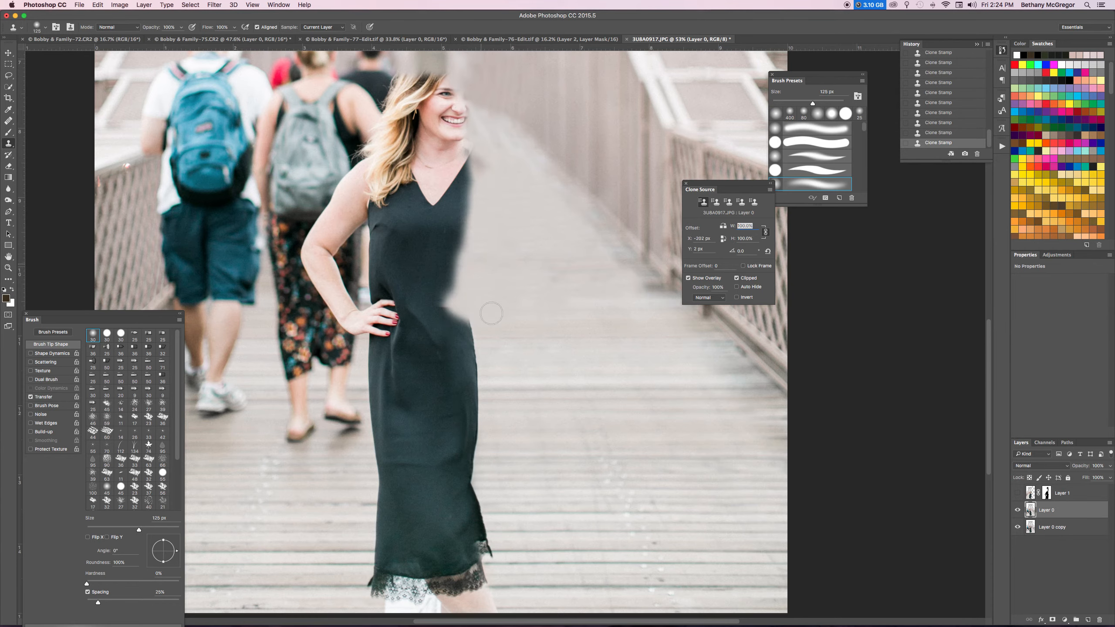
{"action": "left_click_drag", "start_coordinate": [530, 258], "coordinate": [542, 312]}
{"action": "left_click_drag", "start_coordinate": [496, 231], "coordinate": [494, 219]}
{"action": "left_click_drag", "start_coordinate": [713, 342], "coordinate": [718, 372]}
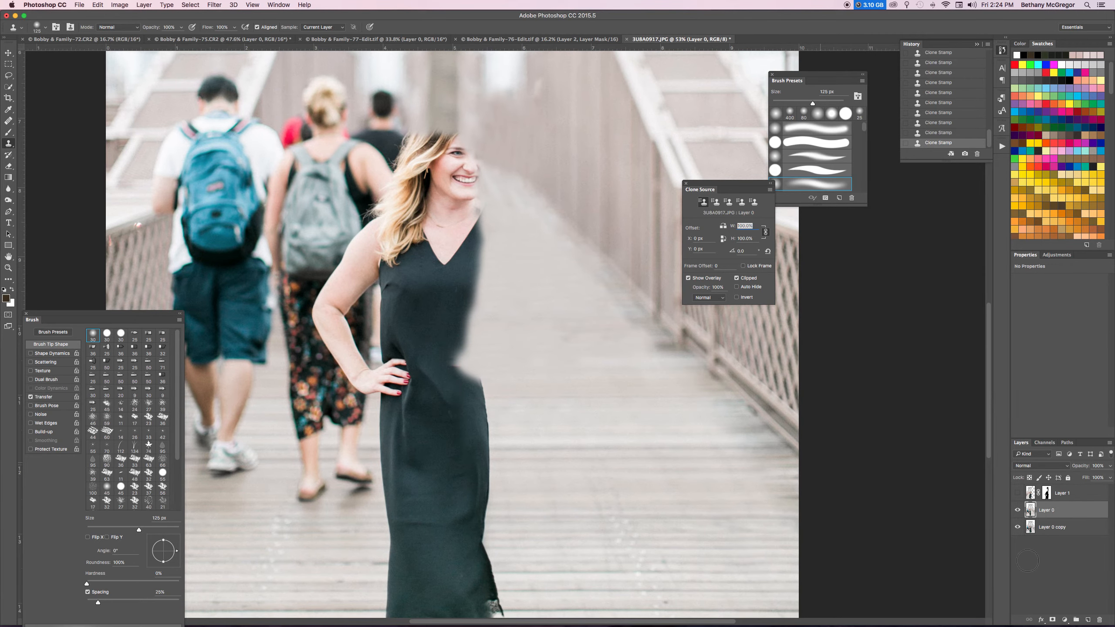
Step: Select the full-height right part of the picture with the Rectangular Marquee and copy it to a new layer
{"action": "scroll", "coordinate": [527, 206], "scroll_direction": "down", "scroll_amount": 3}
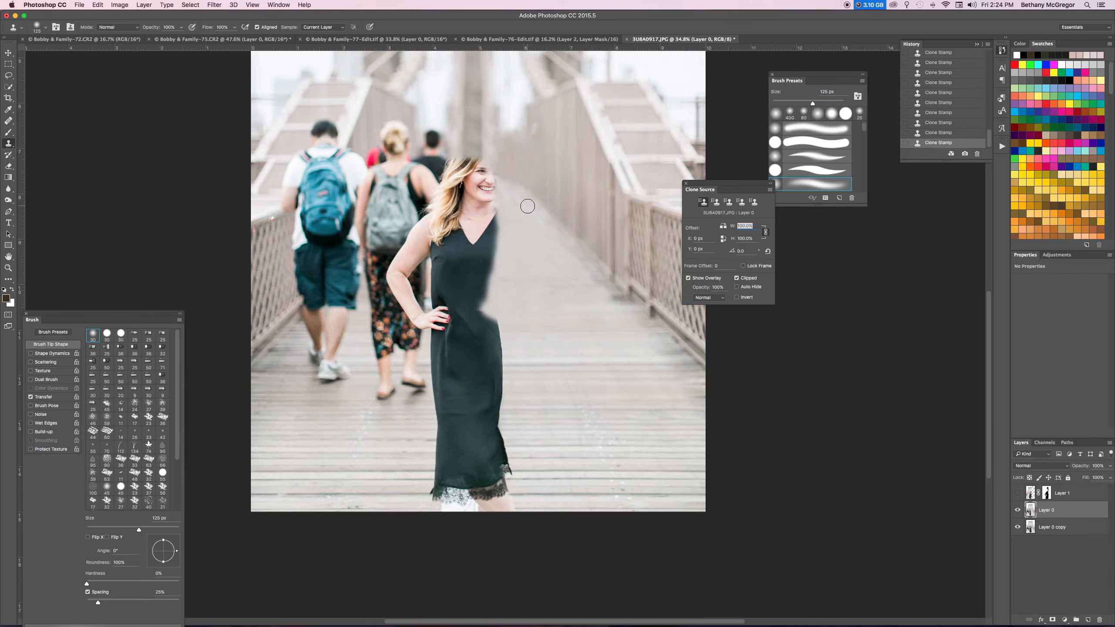
{"action": "scroll", "coordinate": [530, 215], "scroll_direction": "down", "scroll_amount": 4}
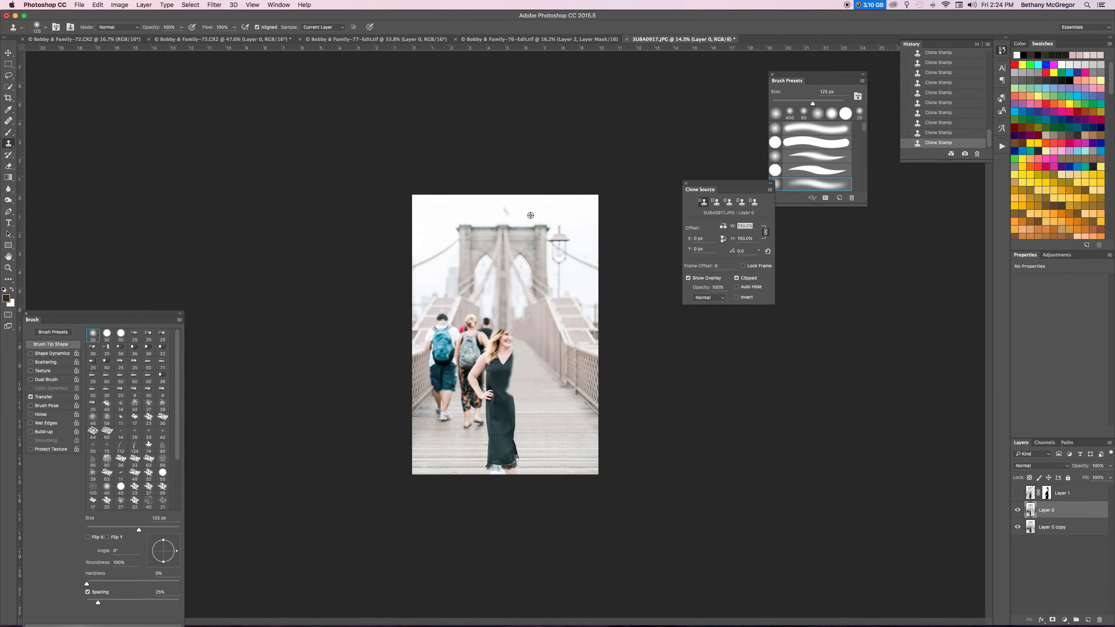
{"action": "scroll", "coordinate": [527, 351], "scroll_direction": "up", "scroll_amount": 3}
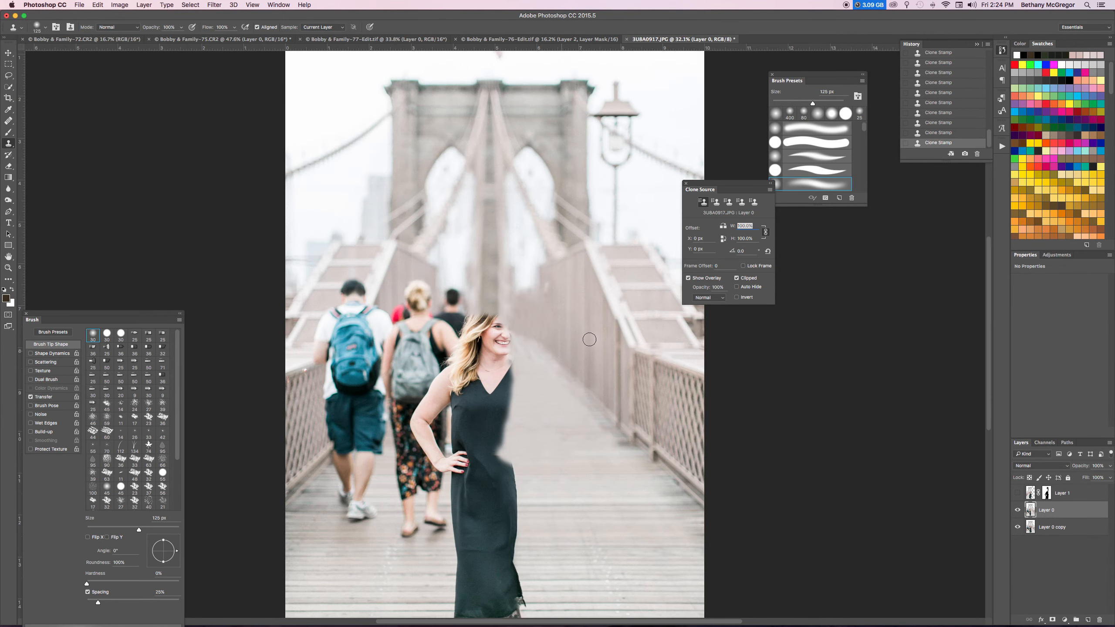
{"action": "left_click", "coordinate": [8, 64]}
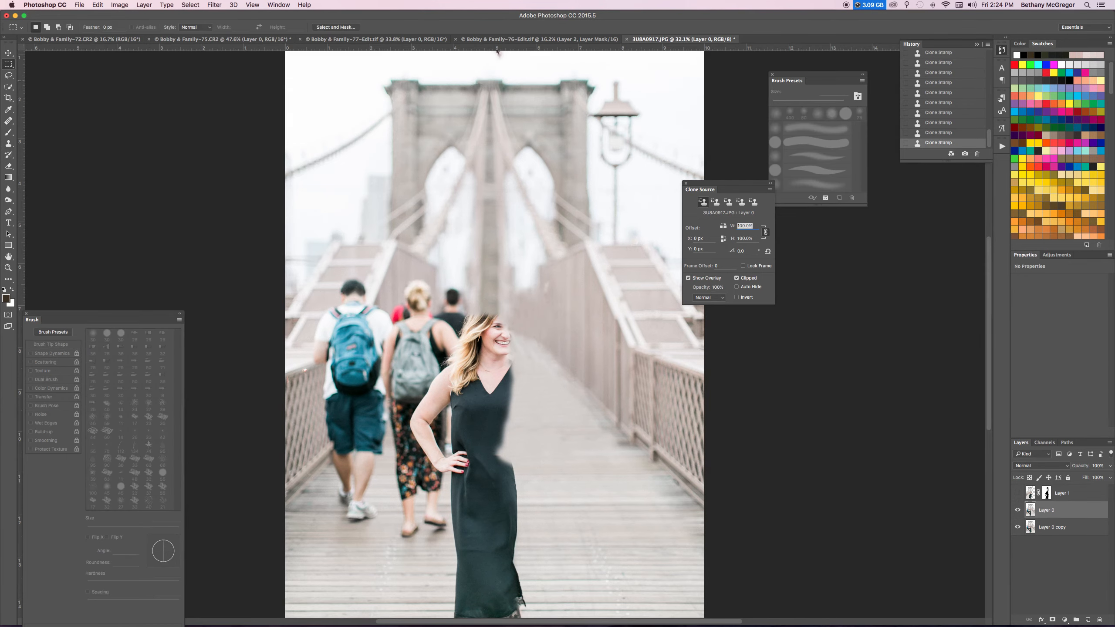
{"action": "scroll", "coordinate": [472, 185], "scroll_direction": "down", "scroll_amount": 3}
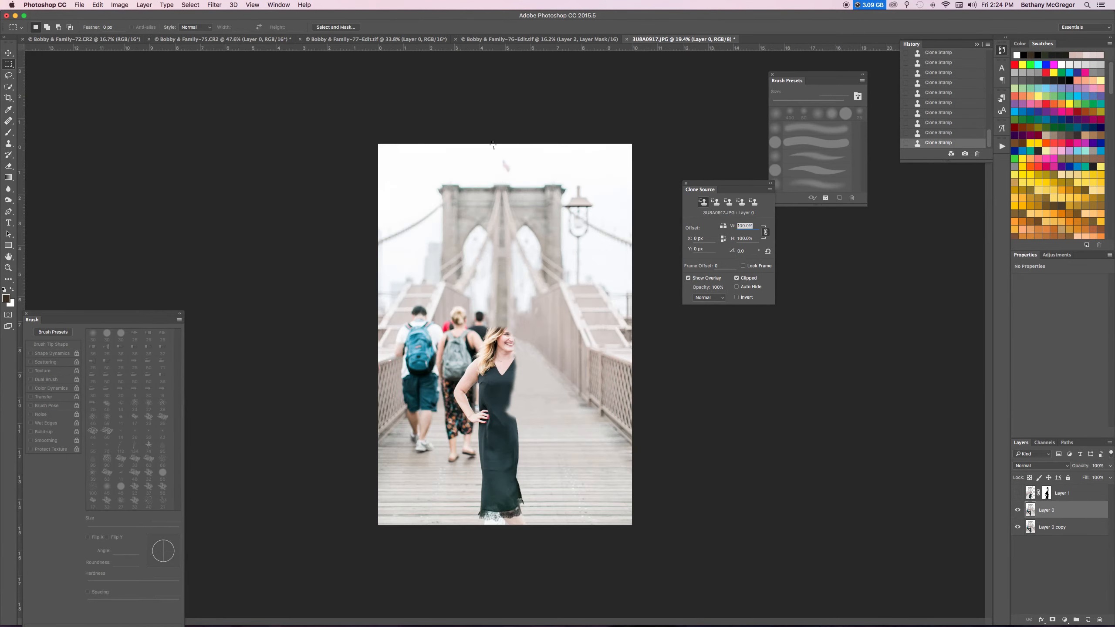
{"action": "left_click_drag", "start_coordinate": [484, 141], "coordinate": [637, 599]}
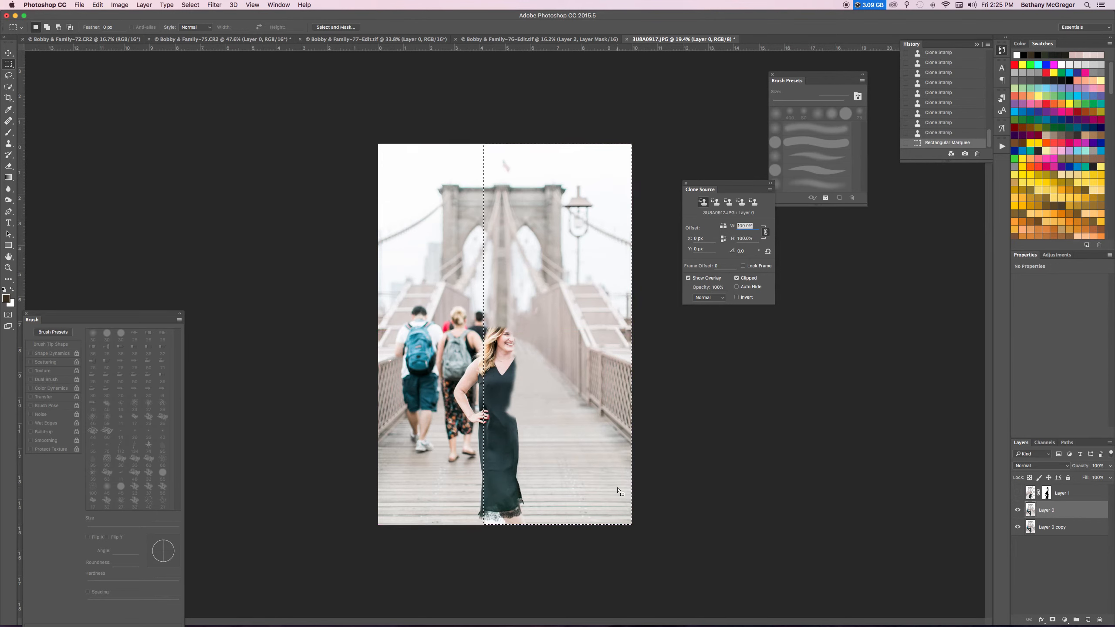
{"action": "key", "text": "super+c"}
{"action": "right_click", "coordinate": [591, 295]}
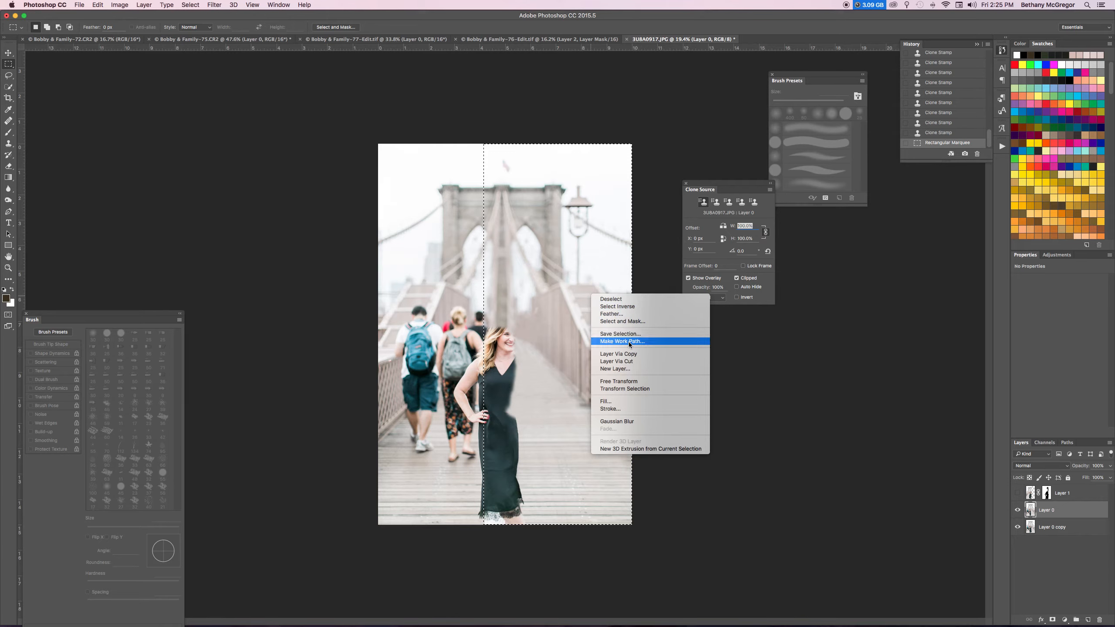
{"action": "left_click", "coordinate": [634, 355]}
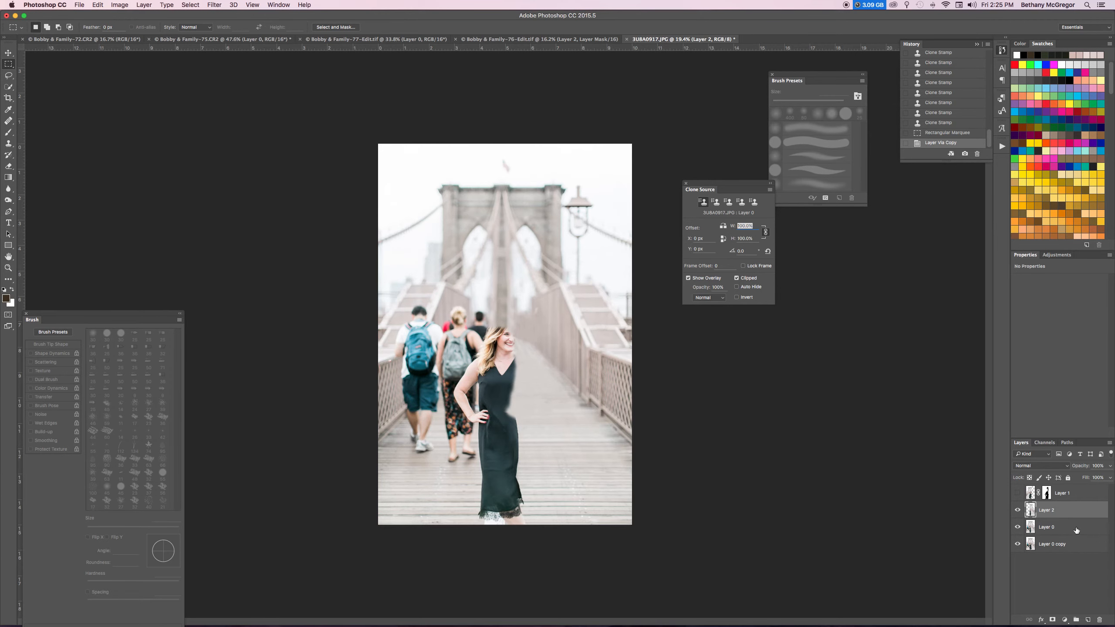
Step: Flip the copied strip on Layer 2 horizontally and align it with the picture's left edge over the passersby
{"action": "key", "text": "super+t"}
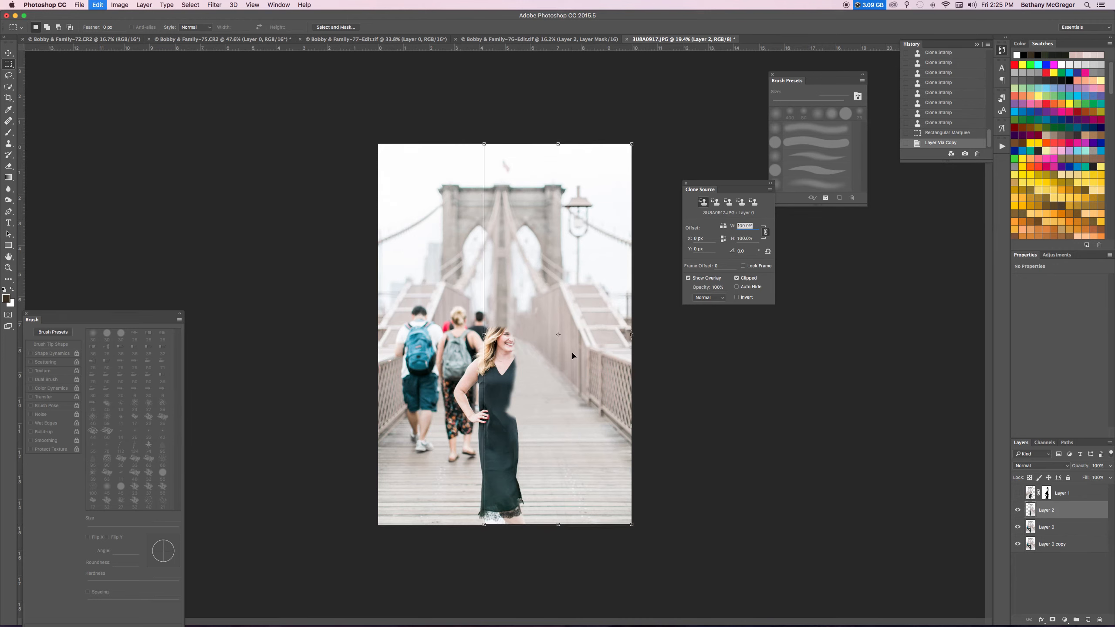
{"action": "right_click", "coordinate": [566, 273]}
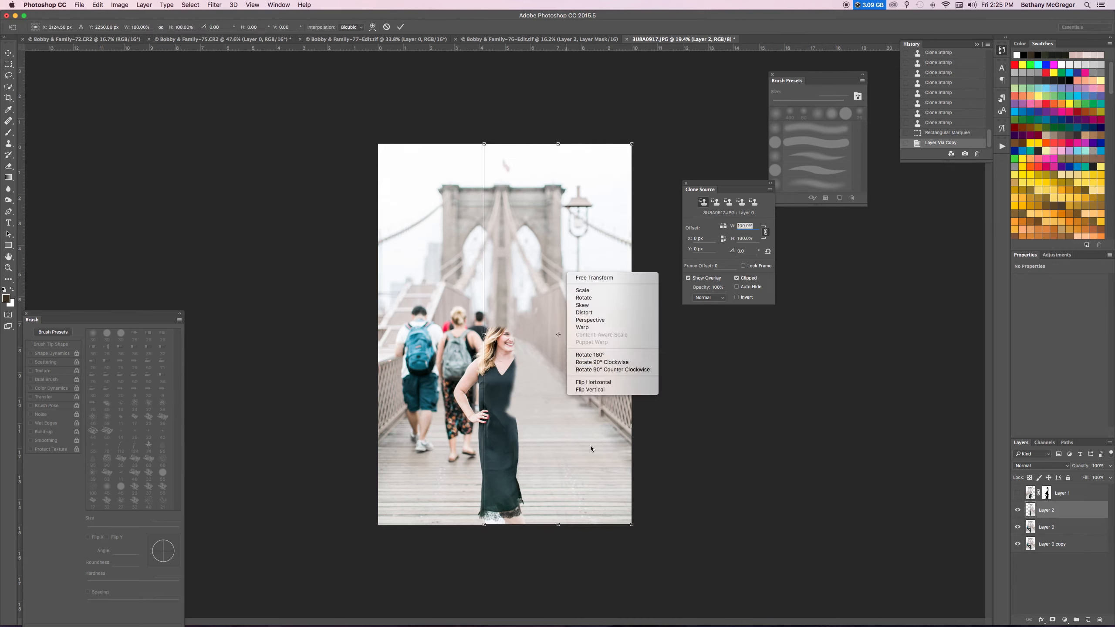
{"action": "left_click", "coordinate": [608, 381]}
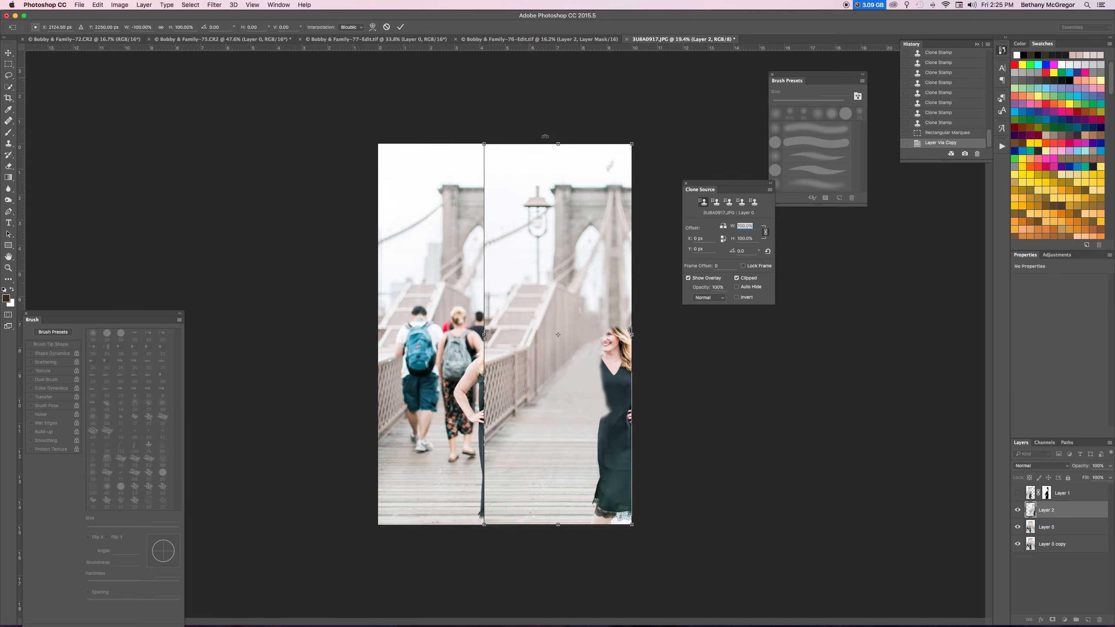
{"action": "left_click_drag", "start_coordinate": [583, 299], "coordinate": [481, 297]}
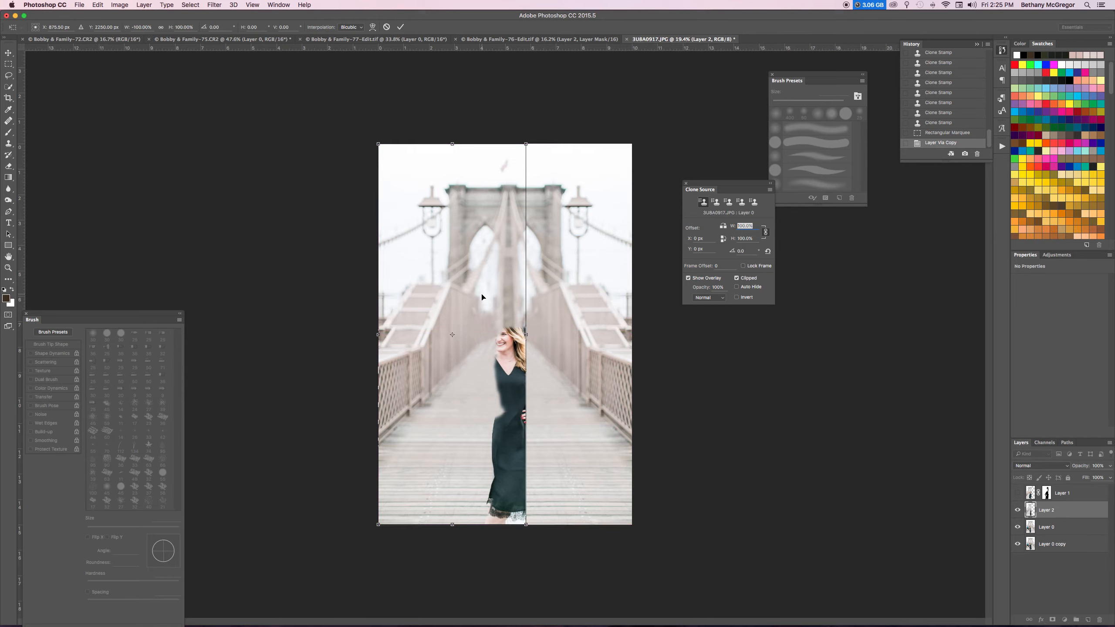
{"action": "key", "text": "Return"}
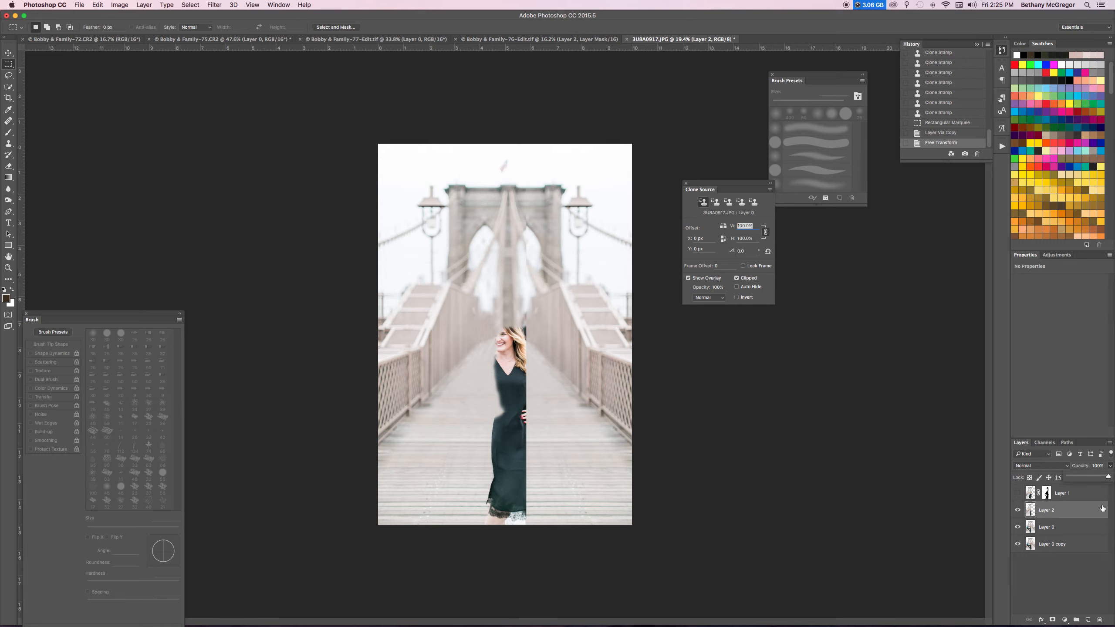
Step: At 49% opacity, move the mirrored Layer 2 about 0.3 in left to line up with the bridge tower, and restore 100% opacity
{"action": "left_click_drag", "start_coordinate": [1089, 479], "coordinate": [1088, 479]}
{"action": "key", "text": "v"}
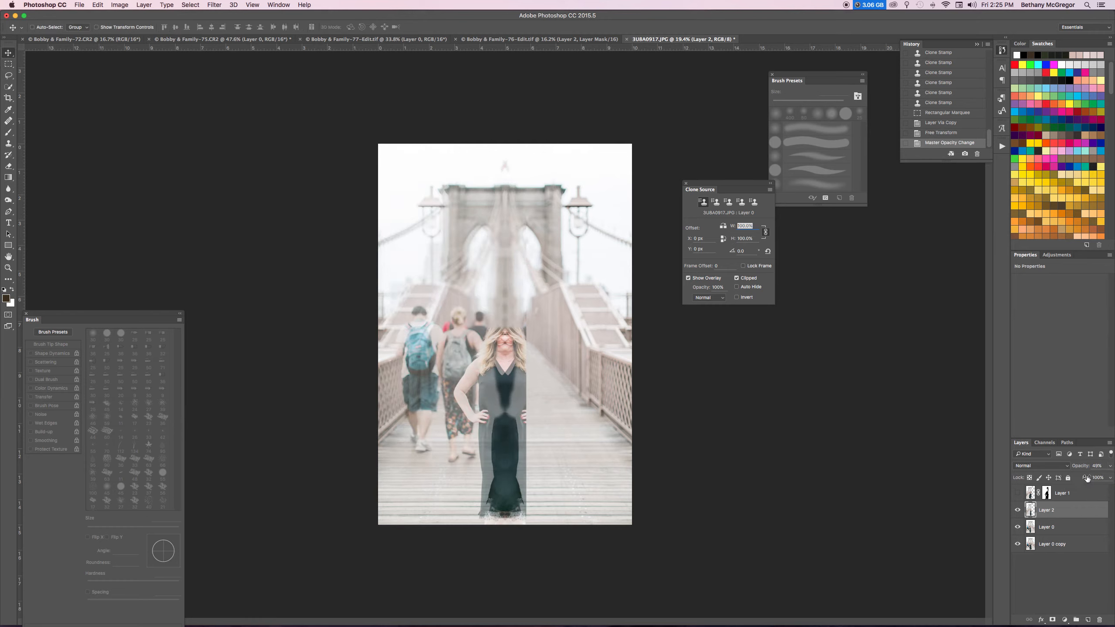
{"action": "left_click_drag", "start_coordinate": [495, 280], "coordinate": [485, 278]}
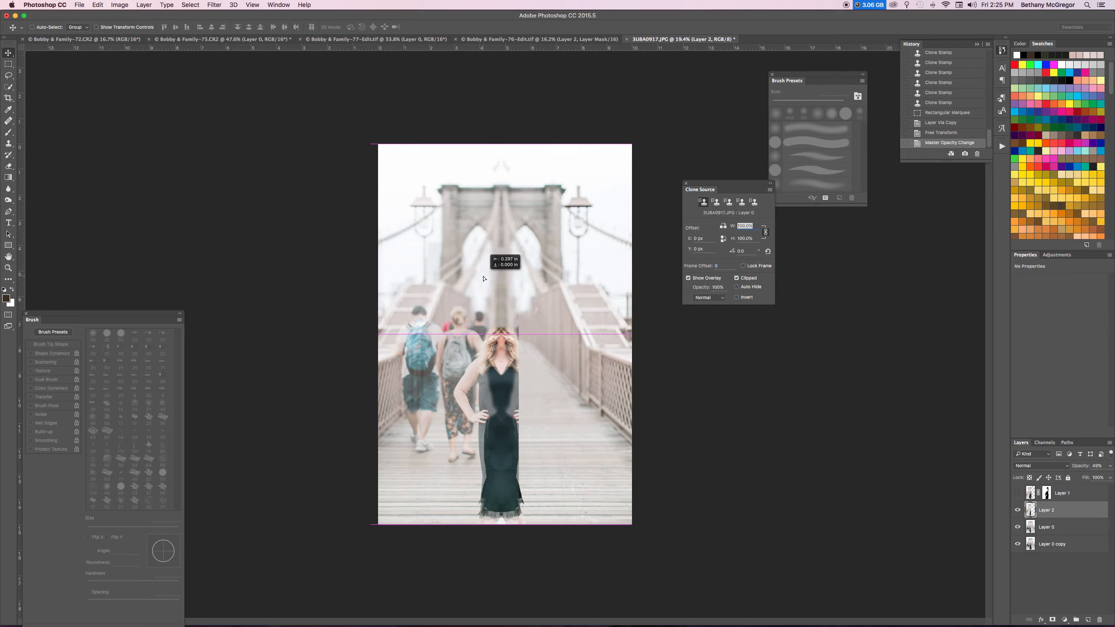
{"action": "left_click_drag", "start_coordinate": [484, 277], "coordinate": [484, 277]}
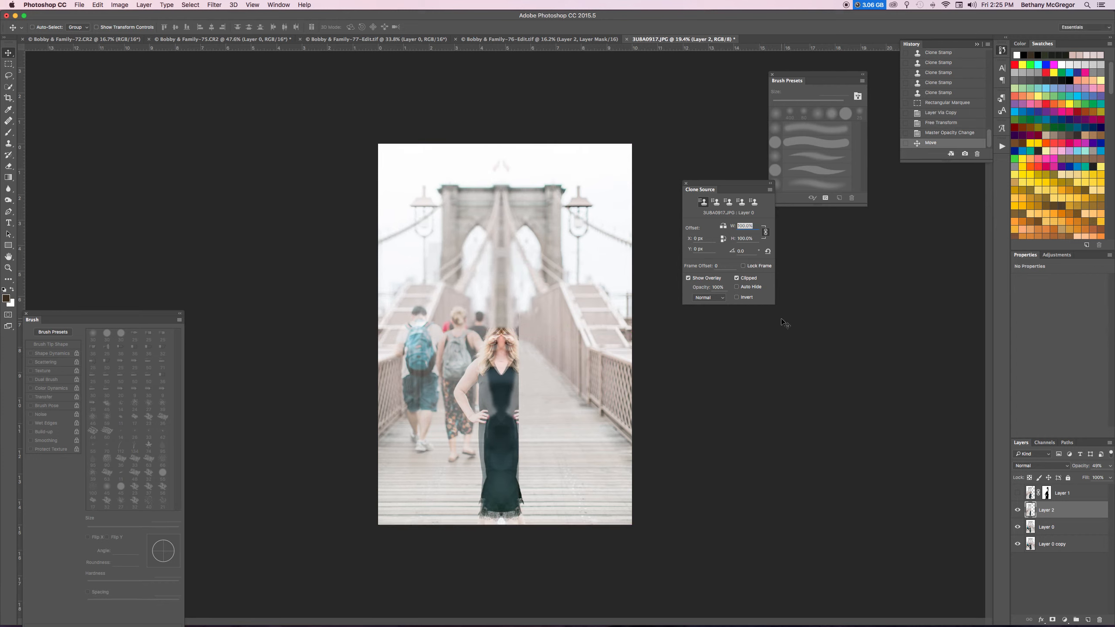
{"action": "left_click", "coordinate": [1111, 466]}
{"action": "left_click_drag", "start_coordinate": [1114, 482], "coordinate": [1114, 481]}
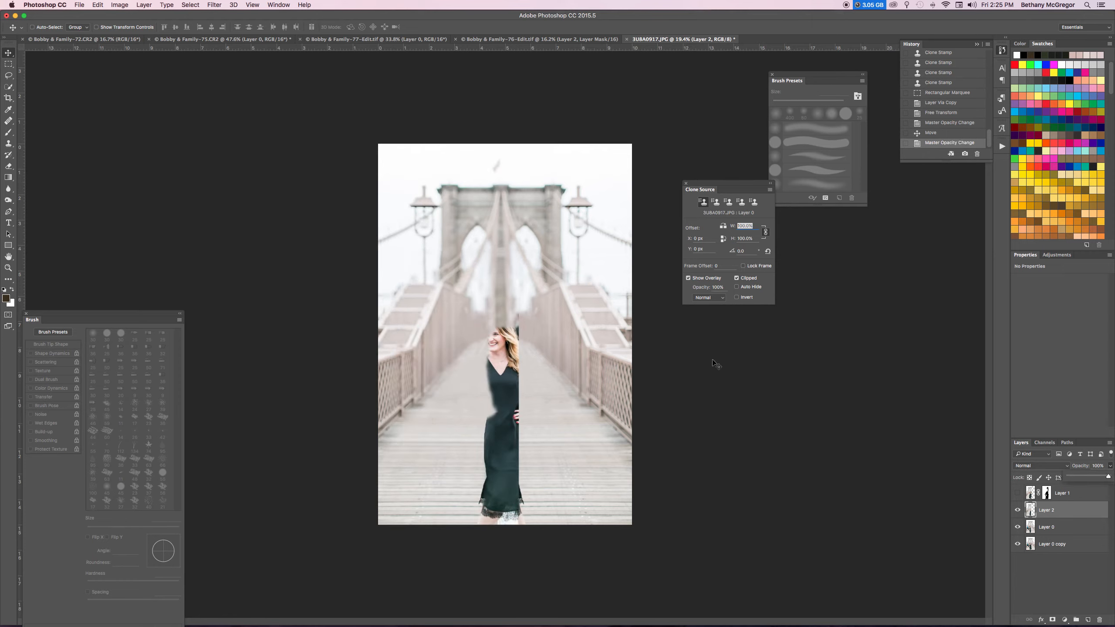
Step: Add a layer mask to Layer 2 and paint black with a soft 300 px brush over the mirrored face and hair
{"action": "left_click", "coordinate": [1051, 620]}
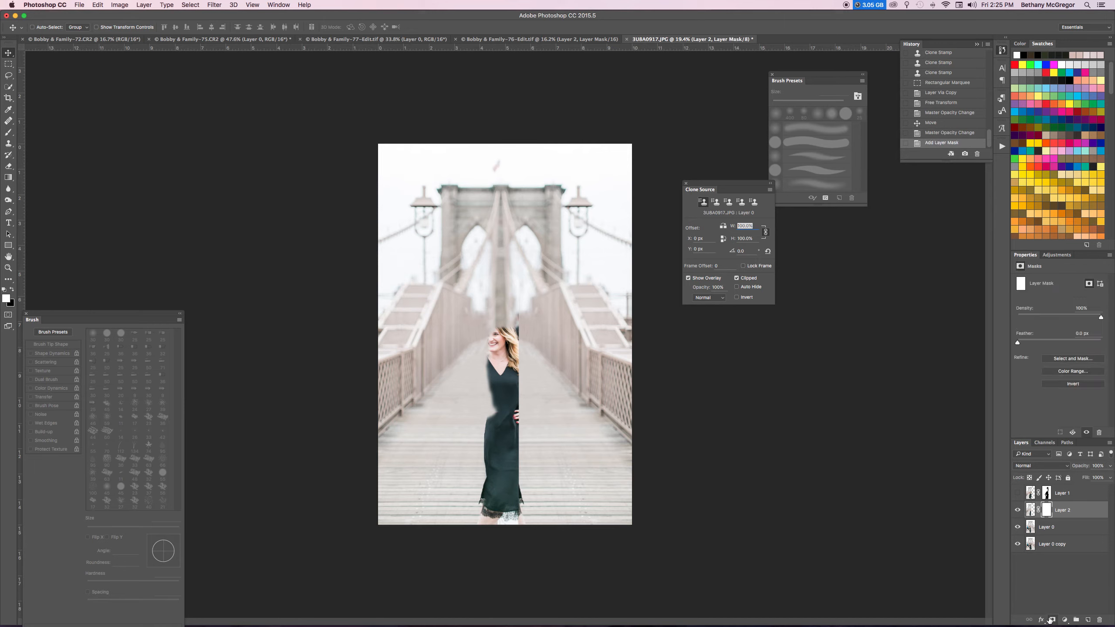
{"action": "left_click", "coordinate": [11, 133]}
{"action": "key", "text": "bracketright"}
{"action": "key", "text": "bracketright"}
{"action": "key", "text": "bracketright"}
{"action": "key", "text": "bracketright"}
{"action": "key", "text": "bracketright"}
{"action": "key", "text": "bracketright"}
{"action": "key", "text": "bracketright"}
{"action": "key", "text": "x"}
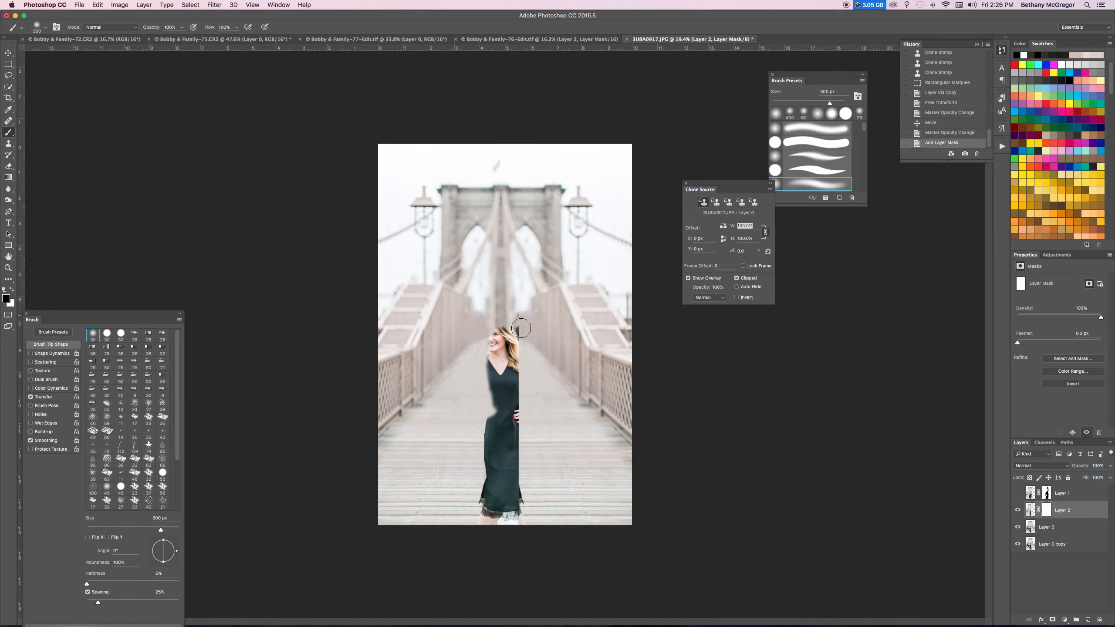
{"action": "left_click_drag", "start_coordinate": [518, 378], "coordinate": [519, 312]}
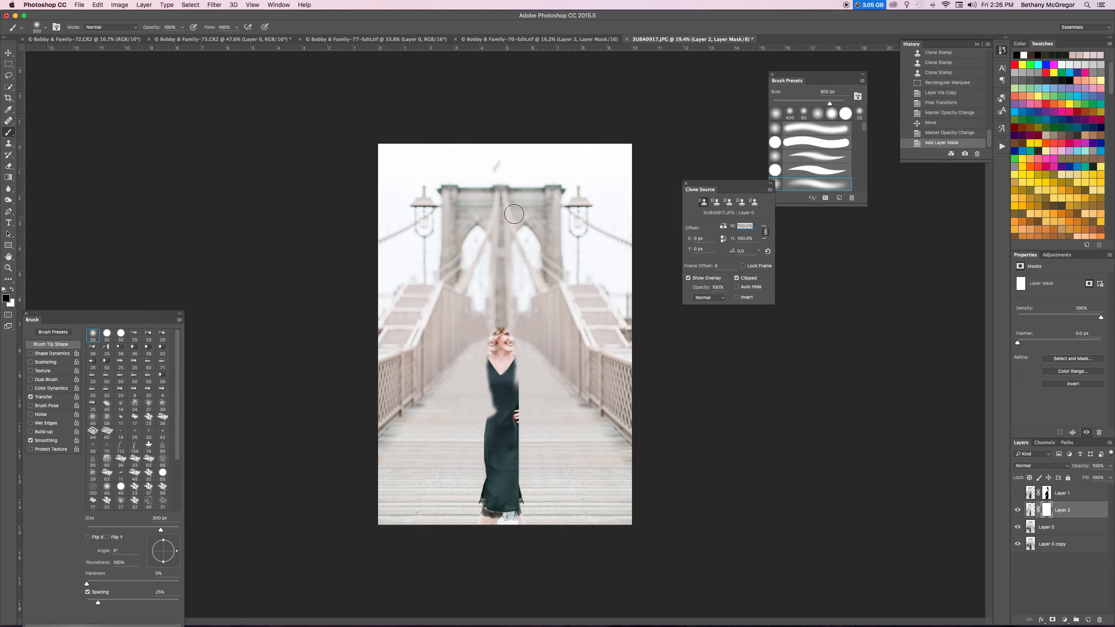
{"action": "mouse_move", "coordinate": [505, 341]}
{"action": "left_mouse_down"}
{"action": "mouse_move", "coordinate": [500, 320]}
{"action": "mouse_move", "coordinate": [516, 335]}
{"action": "left_mouse_up"}
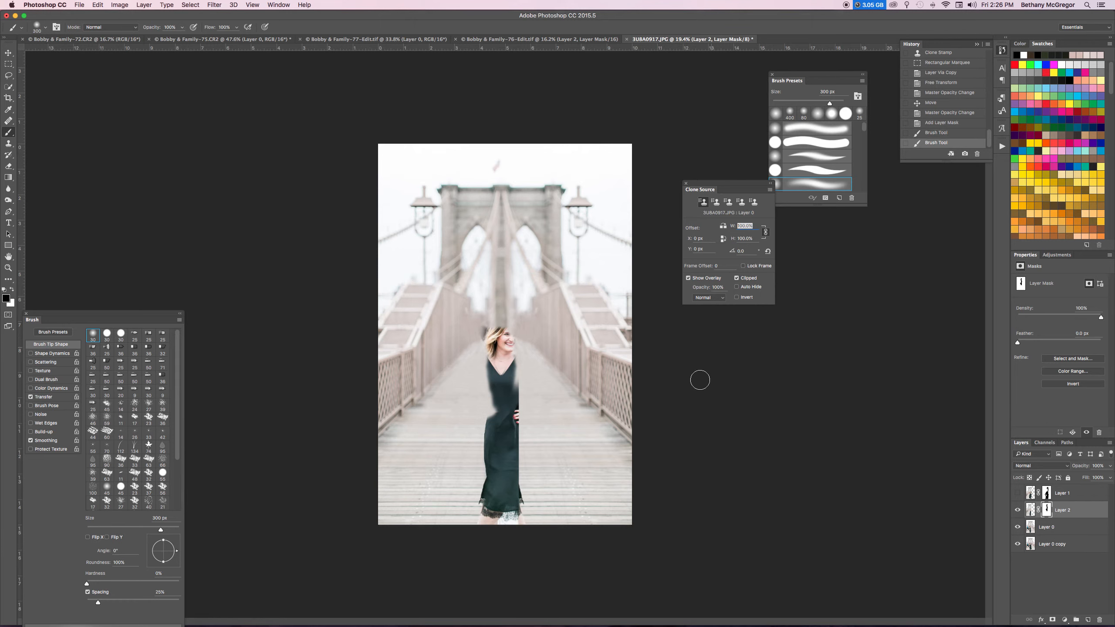
Step: Mask out the mirrored torso and hand on Layer 2, hide Layer 0, and uncover the original arm and dress edge
{"action": "left_click_drag", "start_coordinate": [525, 409], "coordinate": [509, 413]}
{"action": "mouse_move", "coordinate": [494, 412]}
{"action": "left_mouse_down"}
{"action": "mouse_move", "coordinate": [497, 361]}
{"action": "mouse_move", "coordinate": [502, 409]}
{"action": "mouse_move", "coordinate": [517, 412]}
{"action": "mouse_move", "coordinate": [509, 336]}
{"action": "mouse_move", "coordinate": [504, 361]}
{"action": "left_mouse_up"}
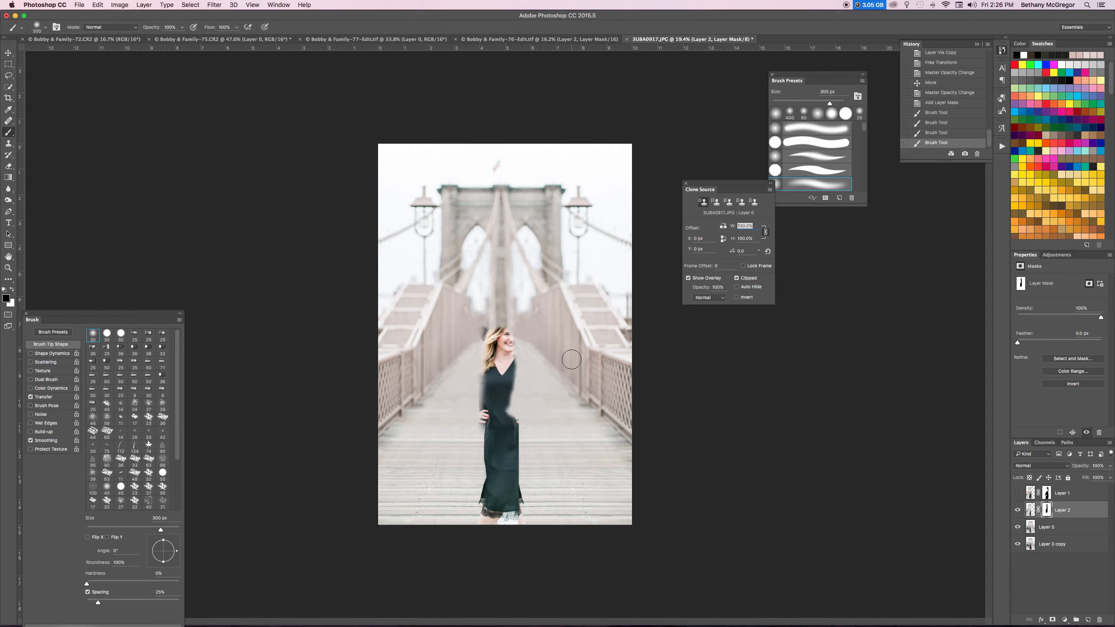
{"action": "left_click_drag", "start_coordinate": [488, 434], "coordinate": [488, 408]}
{"action": "left_click", "coordinate": [1016, 528]}
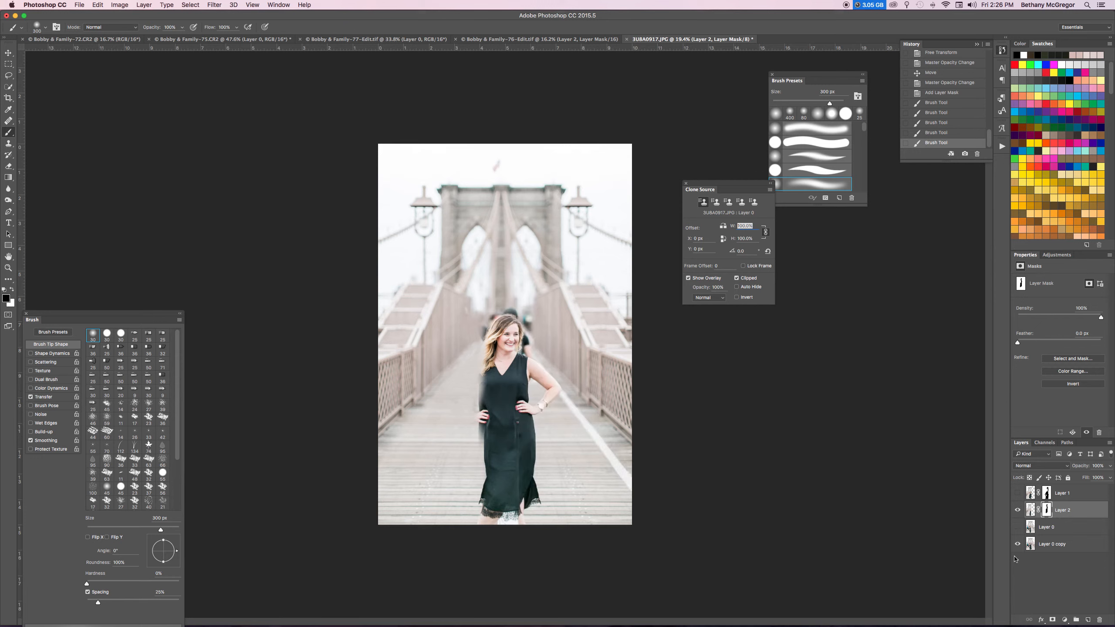
{"action": "mouse_move", "coordinate": [489, 399]}
{"action": "left_mouse_down"}
{"action": "mouse_move", "coordinate": [487, 347]}
{"action": "mouse_move", "coordinate": [473, 395]}
{"action": "mouse_move", "coordinate": [479, 379]}
{"action": "mouse_move", "coordinate": [461, 398]}
{"action": "mouse_move", "coordinate": [481, 428]}
{"action": "mouse_move", "coordinate": [498, 527]}
{"action": "mouse_move", "coordinate": [485, 511]}
{"action": "mouse_move", "coordinate": [536, 506]}
{"action": "left_mouse_up"}
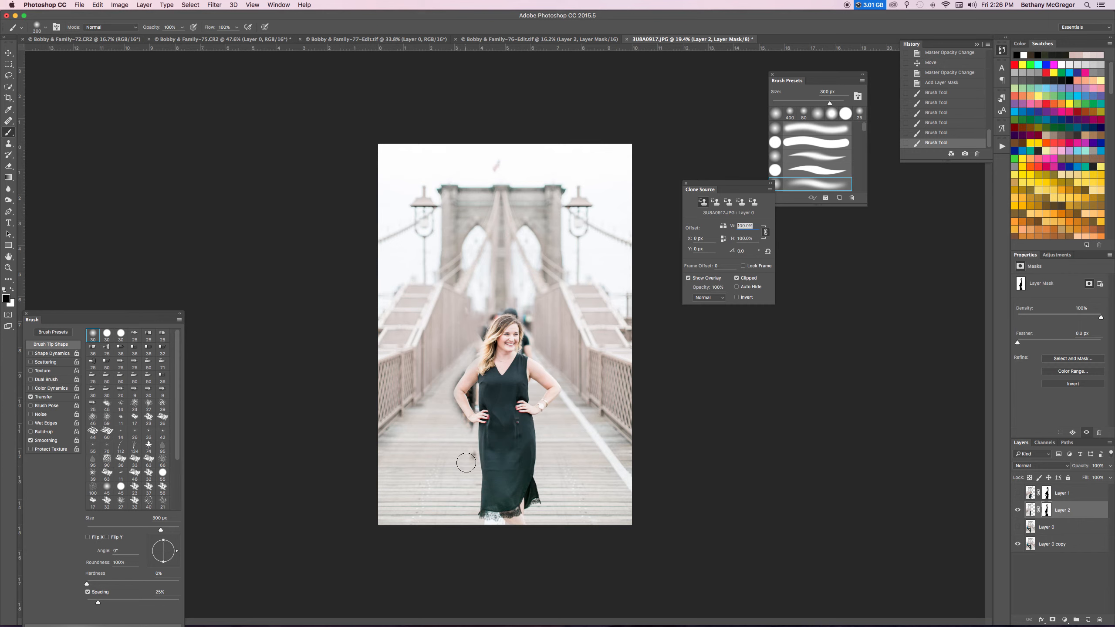
{"action": "left_click_drag", "start_coordinate": [466, 461], "coordinate": [476, 459]}
Step: Mask out the leftover mirrored patches on the dress front, watch and neckline of Layer 2
{"action": "key", "text": "x"}
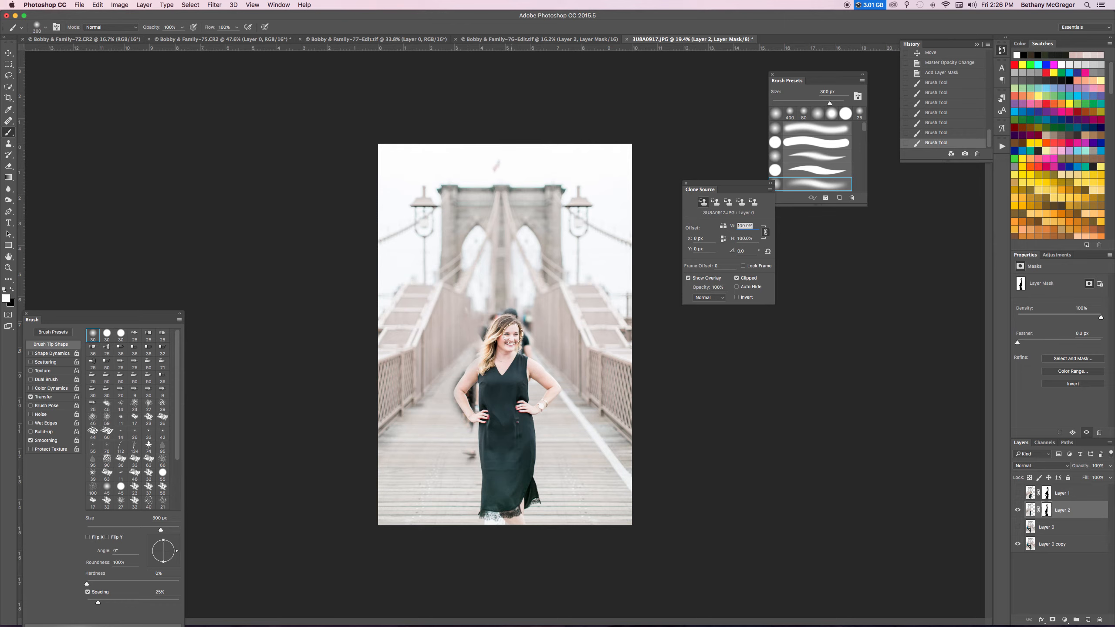
{"action": "scroll", "coordinate": [526, 393], "scroll_direction": "up", "scroll_amount": 3}
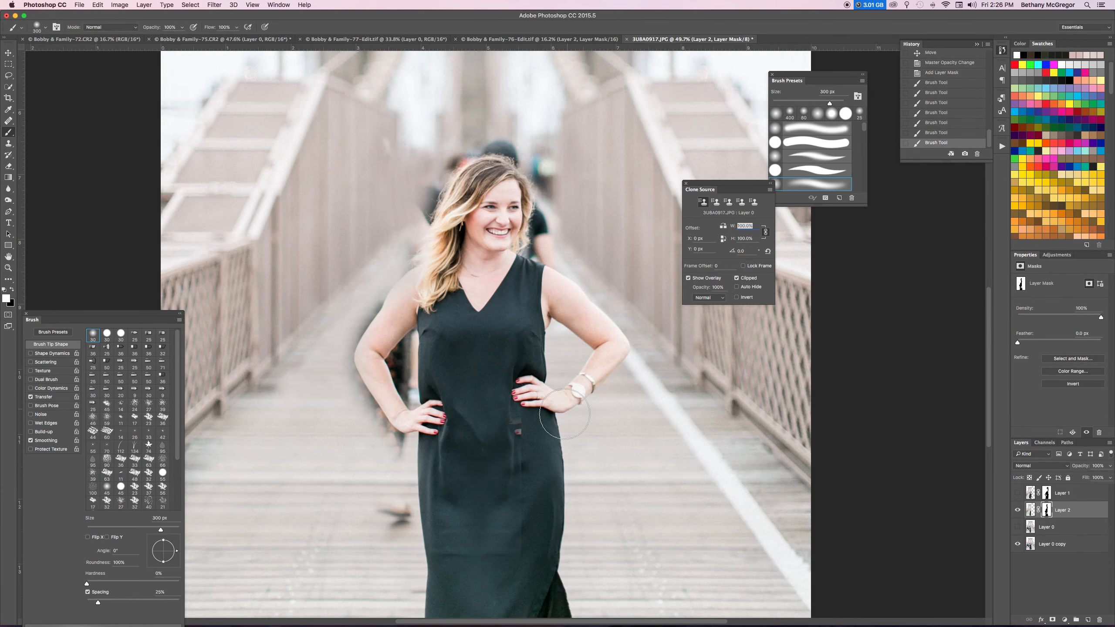
{"action": "mouse_move", "coordinate": [517, 448]}
{"action": "left_mouse_down"}
{"action": "mouse_move", "coordinate": [517, 415]}
{"action": "mouse_move", "coordinate": [521, 435]}
{"action": "mouse_move", "coordinate": [529, 423]}
{"action": "mouse_move", "coordinate": [519, 437]}
{"action": "mouse_move", "coordinate": [516, 404]}
{"action": "left_mouse_up"}
{"action": "key", "text": "x"}
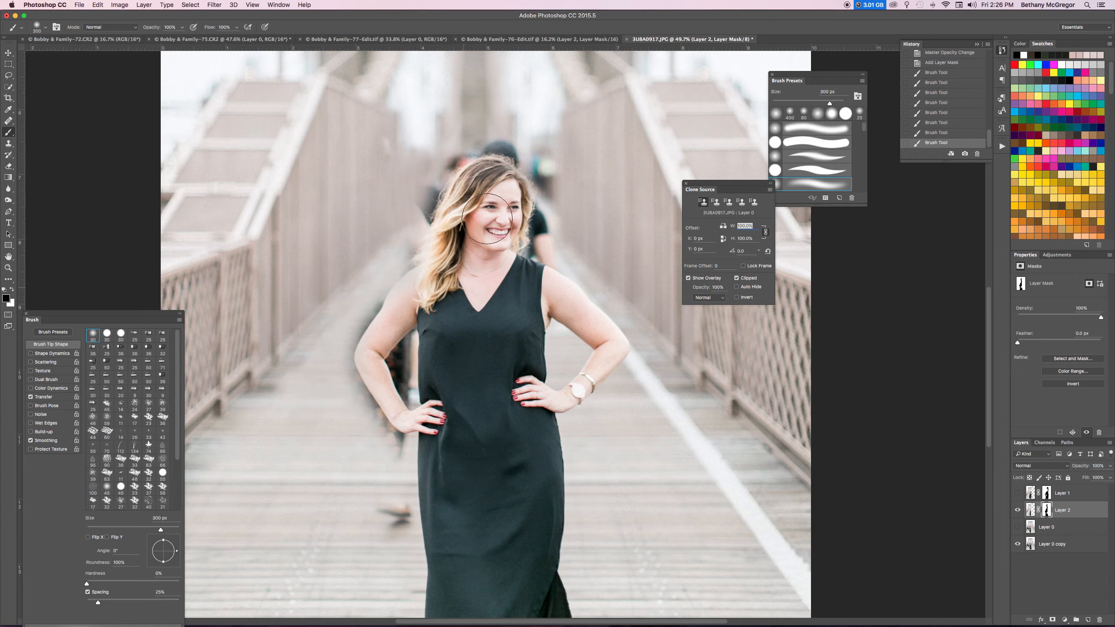
{"action": "left_click", "coordinate": [507, 286]}
Step: Paint the Layer 2 mask white with a soft 50 px brush around the crown and long side of the hair to cover passersby
{"action": "key", "text": "bracketleft"}
{"action": "key", "text": "x"}
{"action": "key", "text": "bracketleft"}
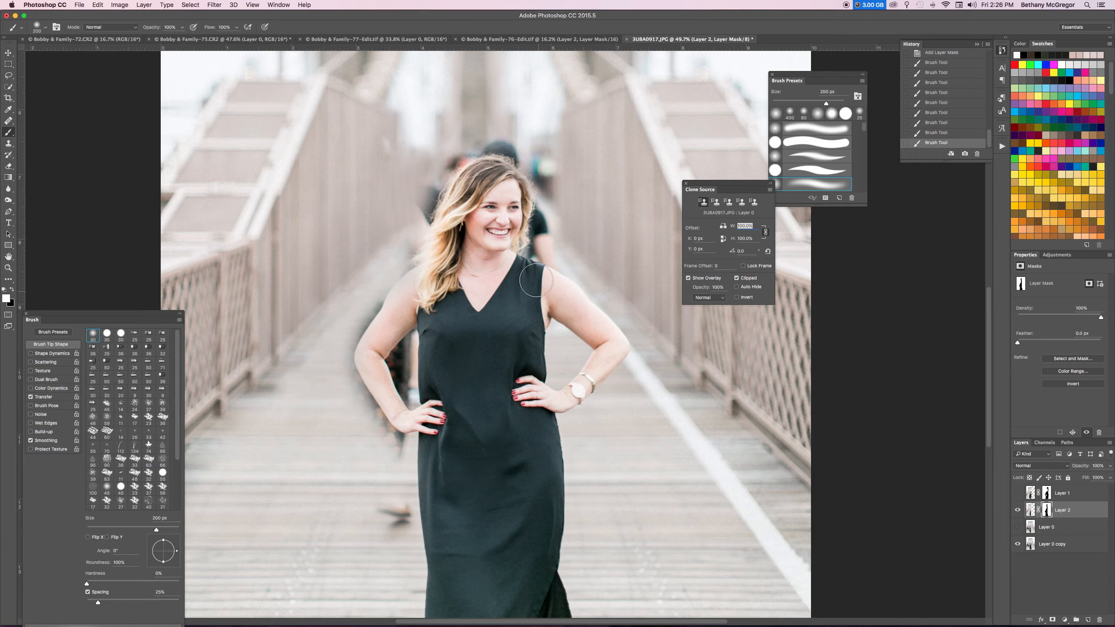
{"action": "key", "text": "bracketleft"}
{"action": "key", "text": "bracketleft"}
{"action": "key", "text": "bracketleft"}
{"action": "key", "text": "bracketleft"}
{"action": "key", "text": "bracketleft"}
{"action": "mouse_move", "coordinate": [504, 145]}
{"action": "left_mouse_down"}
{"action": "mouse_move", "coordinate": [453, 162]}
{"action": "mouse_move", "coordinate": [483, 154]}
{"action": "left_mouse_up"}
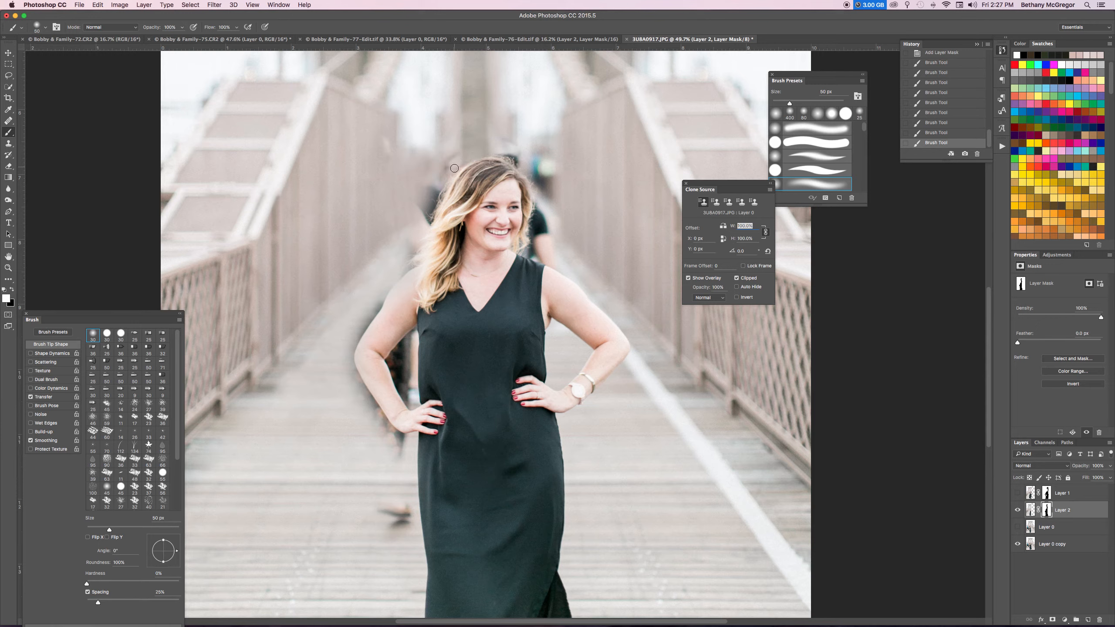
{"action": "left_click_drag", "start_coordinate": [438, 171], "coordinate": [433, 210]}
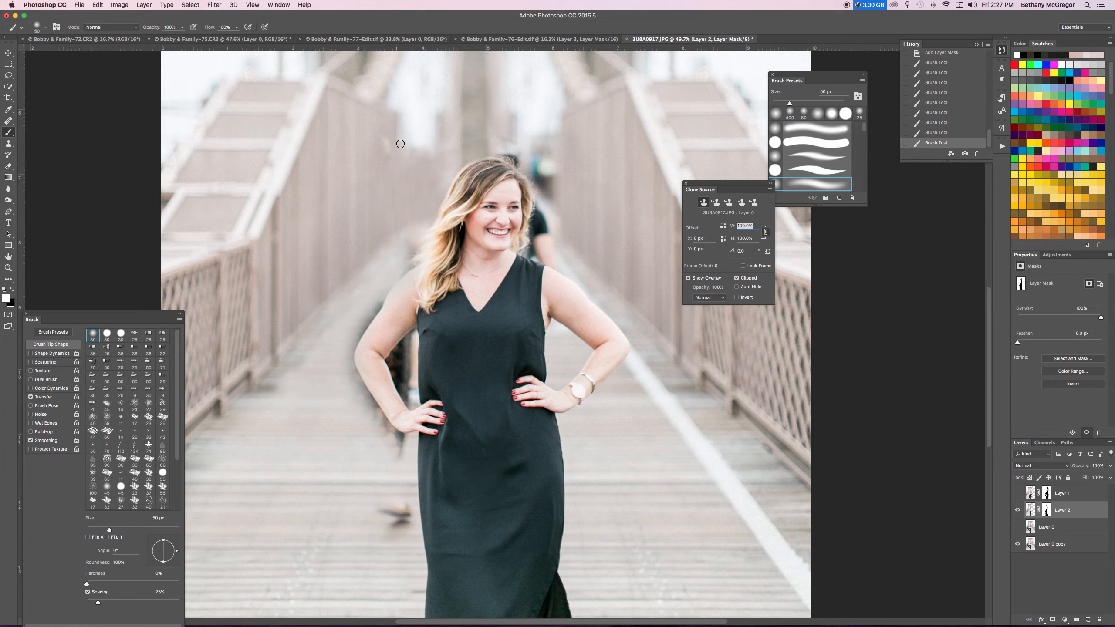
Step: Clean the wall and walkway beside the hair and shoulder by painting the mask white with a soft brush up to 80 px
{"action": "left_click", "coordinate": [384, 155]}
{"action": "key", "text": "bracketright"}
{"action": "key", "text": "bracketright"}
{"action": "key", "text": "bracketright"}
{"action": "key", "text": "bracketright"}
{"action": "key", "text": "bracketright"}
{"action": "key", "text": "bracketleft"}
{"action": "key", "text": "bracketleft"}
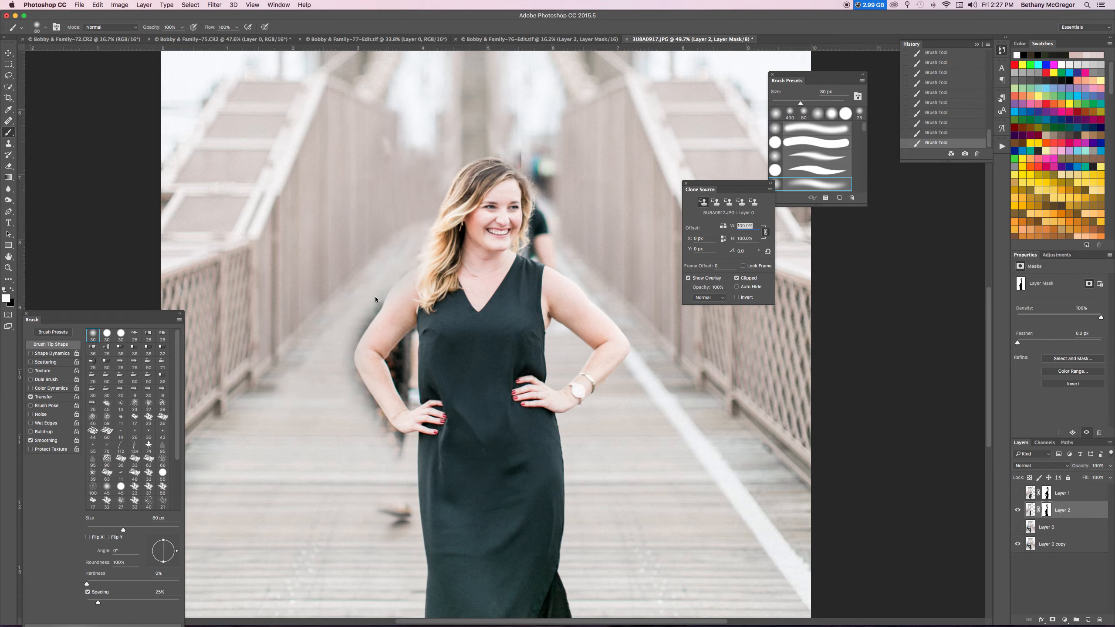
Step: Switch to a hard 35 px brush and paint the mask white along the outer edge of the arm from elbow to wrist
{"action": "key", "text": "bracketleft"}
{"action": "key", "text": "bracketleft"}
{"action": "key", "text": "bracketleft"}
{"action": "scroll", "coordinate": [406, 304], "scroll_direction": "up", "scroll_amount": 3}
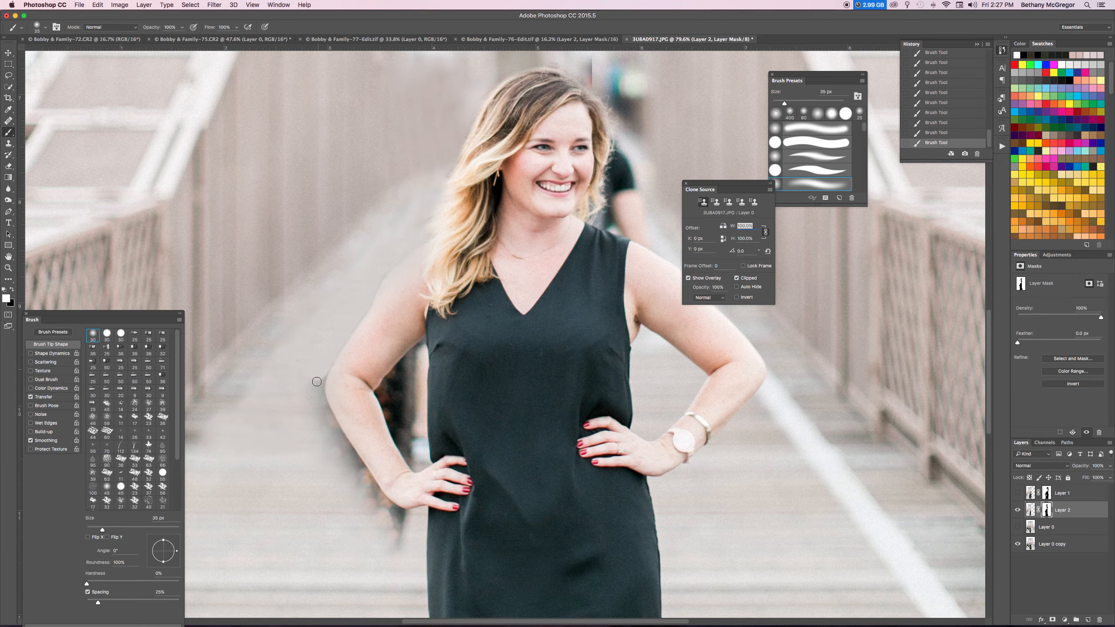
{"action": "left_click_drag", "start_coordinate": [318, 486], "coordinate": [338, 409]}
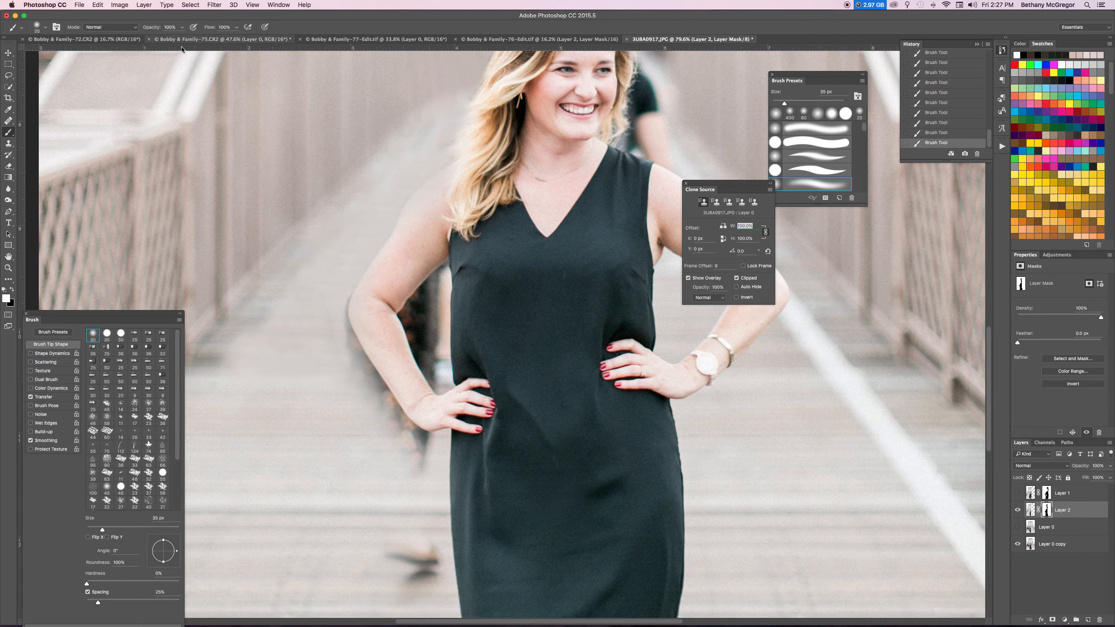
{"action": "left_click", "coordinate": [837, 166]}
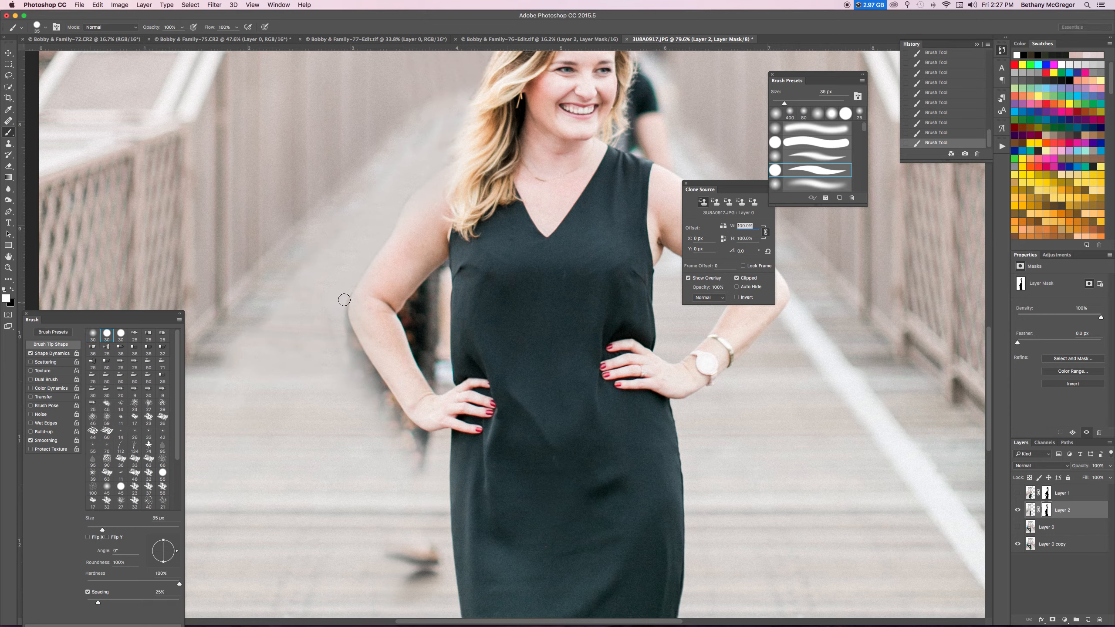
{"action": "mouse_move", "coordinate": [349, 292]}
{"action": "left_mouse_down"}
{"action": "mouse_move", "coordinate": [349, 334]}
{"action": "mouse_move", "coordinate": [367, 368]}
{"action": "mouse_move", "coordinate": [347, 334]}
{"action": "left_mouse_up"}
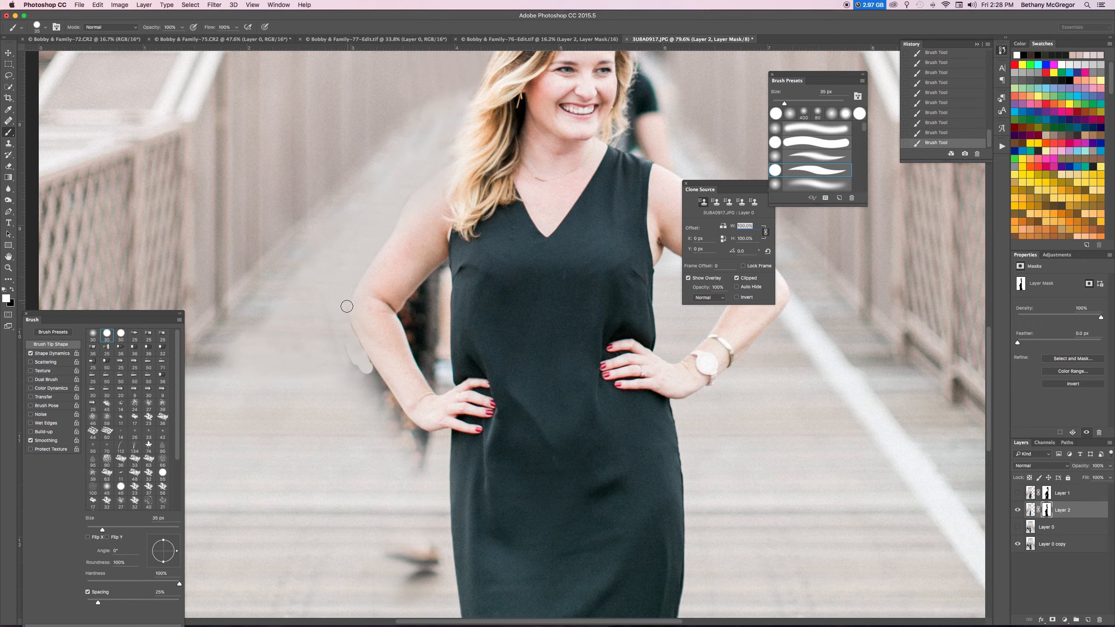
{"action": "mouse_move", "coordinate": [365, 358]}
{"action": "left_mouse_down"}
{"action": "mouse_move", "coordinate": [383, 386]}
{"action": "mouse_move", "coordinate": [368, 366]}
{"action": "mouse_move", "coordinate": [391, 408]}
{"action": "mouse_move", "coordinate": [344, 350]}
{"action": "mouse_move", "coordinate": [387, 412]}
{"action": "left_mouse_up"}
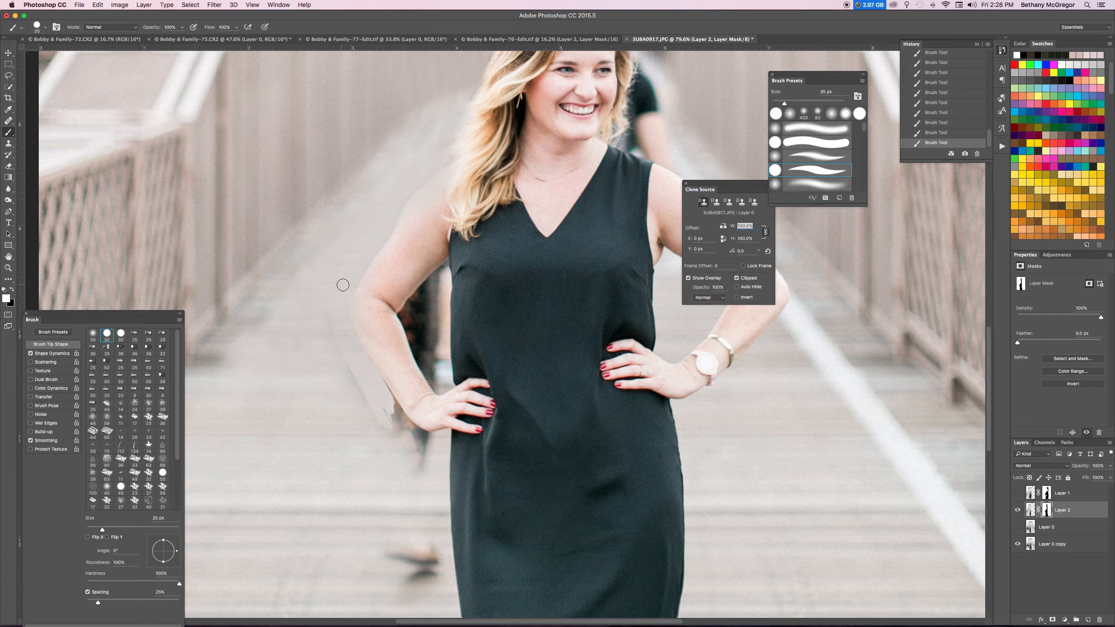
Step: Refine the upper arm's outer edge on the Layer 2 mask, alternating between black and white paint
{"action": "key", "text": "x"}
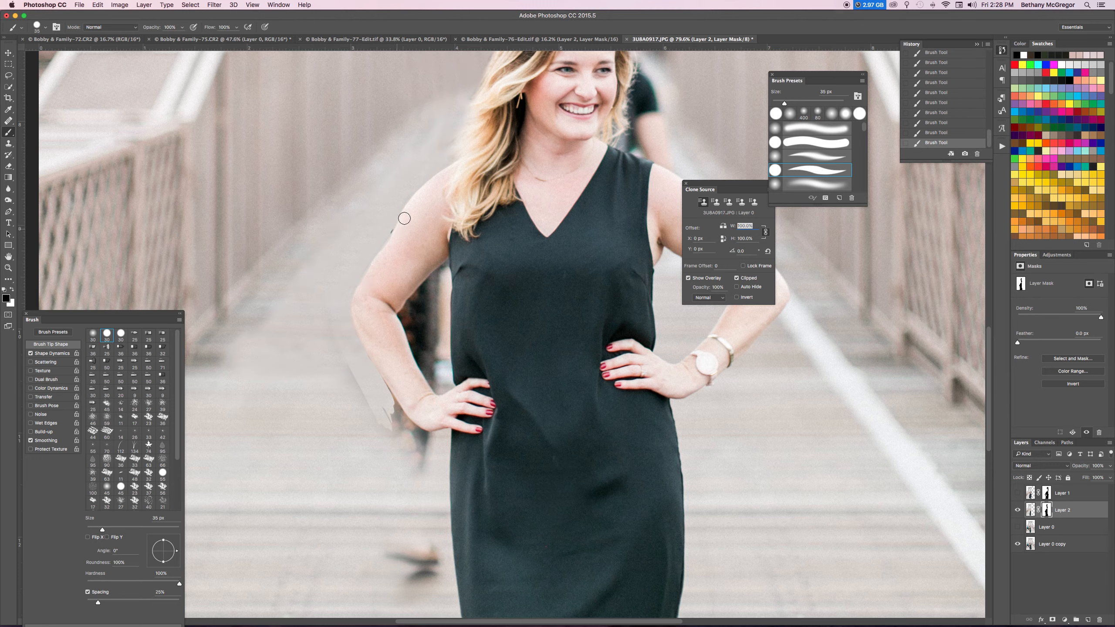
{"action": "key", "text": "x"}
{"action": "key", "text": "x"}
{"action": "scroll", "coordinate": [389, 256], "scroll_direction": "up", "scroll_amount": 4}
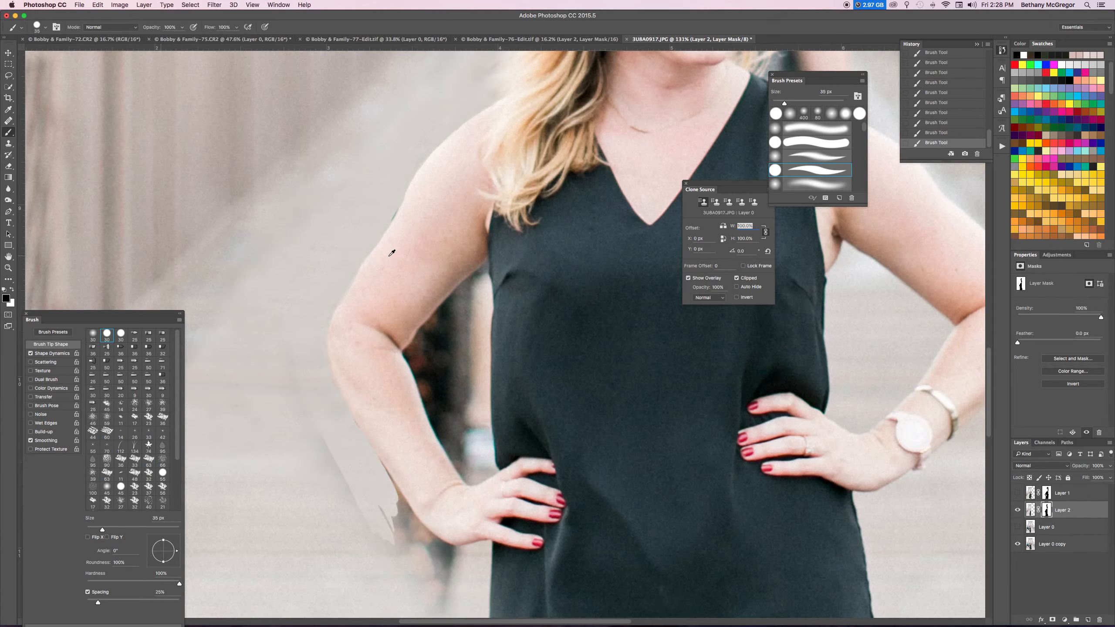
{"action": "key", "text": "x"}
{"action": "key", "text": "x"}
{"action": "key", "text": "x"}
Step: Cover the passerby remnants outside the forearm and around the wrist with white on the Layer 2 mask
{"action": "left_click_drag", "start_coordinate": [388, 483], "coordinate": [401, 501]}
{"action": "mouse_move", "coordinate": [378, 463]}
{"action": "left_mouse_down"}
{"action": "mouse_move", "coordinate": [424, 438]}
{"action": "mouse_move", "coordinate": [423, 416]}
{"action": "mouse_move", "coordinate": [391, 439]}
{"action": "mouse_move", "coordinate": [377, 409]}
{"action": "mouse_move", "coordinate": [412, 447]}
{"action": "left_mouse_up"}
{"action": "key", "text": "space"}
{"action": "mouse_move", "coordinate": [430, 457]}
{"action": "left_mouse_down"}
{"action": "mouse_move", "coordinate": [464, 436]}
{"action": "mouse_move", "coordinate": [424, 452]}
{"action": "mouse_move", "coordinate": [379, 408]}
{"action": "mouse_move", "coordinate": [368, 429]}
{"action": "mouse_move", "coordinate": [417, 463]}
{"action": "mouse_move", "coordinate": [428, 503]}
{"action": "mouse_move", "coordinate": [453, 469]}
{"action": "mouse_move", "coordinate": [415, 490]}
{"action": "mouse_move", "coordinate": [379, 540]}
{"action": "left_mouse_up"}
{"action": "mouse_move", "coordinate": [313, 320]}
{"action": "left_mouse_down"}
{"action": "mouse_move", "coordinate": [267, 394]}
{"action": "mouse_move", "coordinate": [313, 398]}
{"action": "mouse_move", "coordinate": [332, 423]}
{"action": "mouse_move", "coordinate": [304, 385]}
{"action": "mouse_move", "coordinate": [333, 445]}
{"action": "mouse_move", "coordinate": [238, 239]}
{"action": "mouse_move", "coordinate": [264, 307]}
{"action": "mouse_move", "coordinate": [393, 514]}
{"action": "mouse_move", "coordinate": [443, 482]}
{"action": "mouse_move", "coordinate": [439, 530]}
{"action": "left_mouse_up"}
Step: Cover the passerby's foot and shadows beside the dress below the hand, using a white 80 px brush on the mask
{"action": "key", "text": "bracketright"}
{"action": "key", "text": "bracketright"}
{"action": "key", "text": "bracketright"}
{"action": "key", "text": "bracketright"}
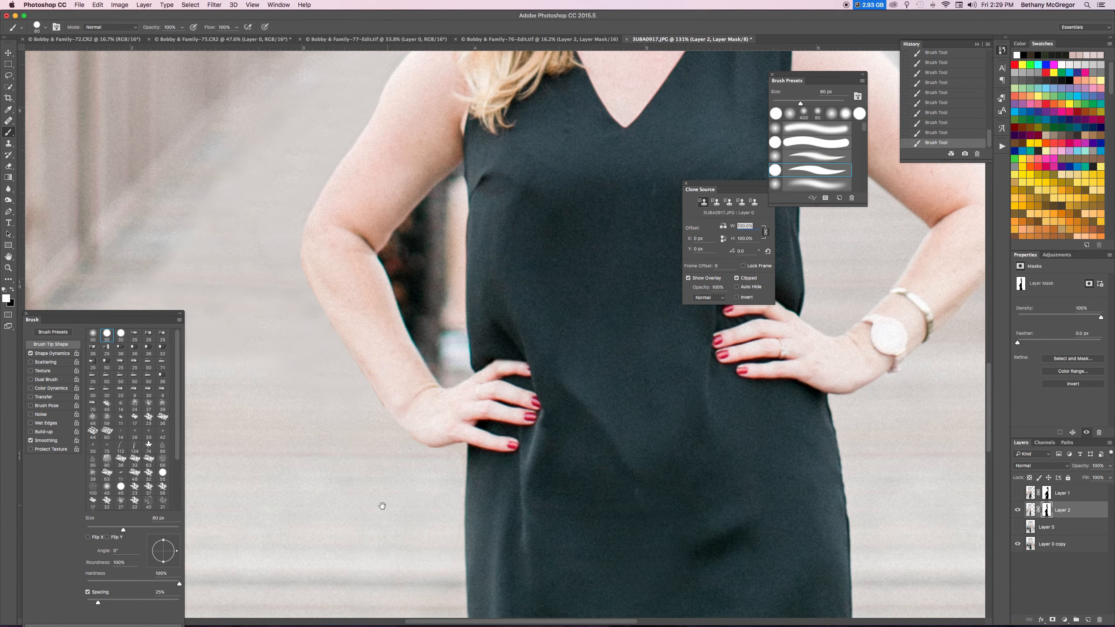
{"action": "scroll", "coordinate": [439, 529], "scroll_direction": "down", "scroll_amount": 5}
{"action": "mouse_move", "coordinate": [454, 422]}
{"action": "left_mouse_down"}
{"action": "mouse_move", "coordinate": [471, 496]}
{"action": "mouse_move", "coordinate": [483, 451]}
{"action": "mouse_move", "coordinate": [460, 464]}
{"action": "mouse_move", "coordinate": [438, 589]}
{"action": "mouse_move", "coordinate": [398, 592]}
{"action": "left_mouse_up"}
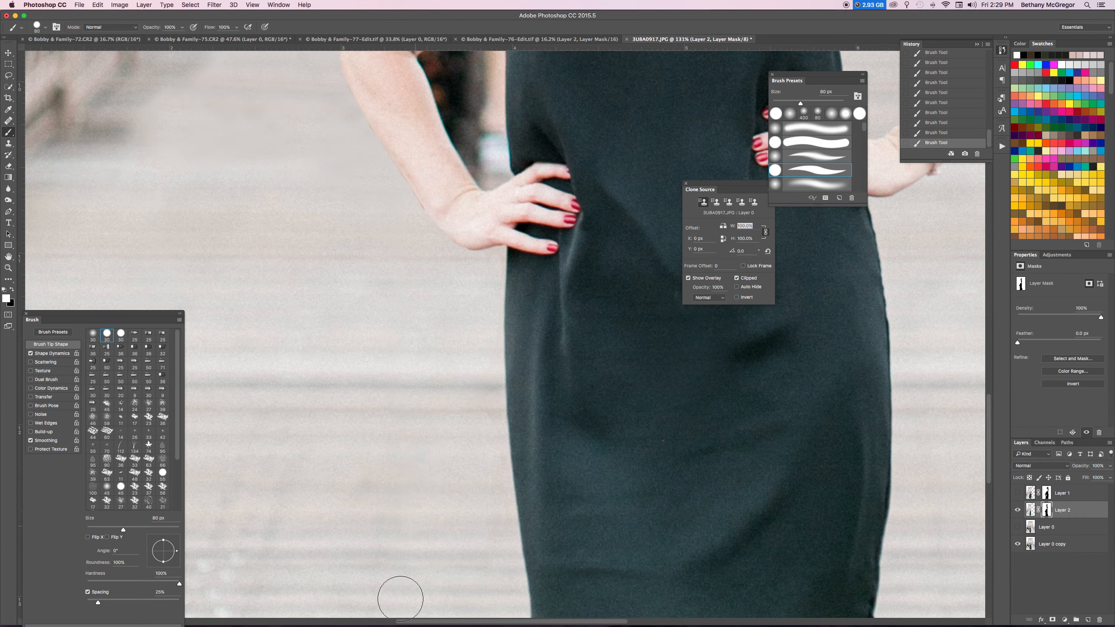
Step: Paint the mask white with a hard 25 px brush in the gap between the arm and the dress, down to the hand
{"action": "scroll", "coordinate": [391, 406], "scroll_direction": "up", "scroll_amount": 10}
{"action": "key", "text": "bracketleft"}
{"action": "key", "text": "bracketleft"}
{"action": "key", "text": "bracketleft"}
{"action": "key", "text": "bracketleft"}
{"action": "key", "text": "bracketleft"}
{"action": "key", "text": "bracketleft"}
{"action": "key", "text": "bracketleft"}
{"action": "key", "text": "bracketleft"}
{"action": "mouse_move", "coordinate": [417, 306]}
{"action": "left_mouse_down"}
{"action": "mouse_move", "coordinate": [475, 237]}
{"action": "mouse_move", "coordinate": [432, 280]}
{"action": "mouse_move", "coordinate": [419, 325]}
{"action": "mouse_move", "coordinate": [452, 386]}
{"action": "mouse_move", "coordinate": [433, 333]}
{"action": "mouse_move", "coordinate": [451, 369]}
{"action": "mouse_move", "coordinate": [465, 281]}
{"action": "mouse_move", "coordinate": [477, 365]}
{"action": "mouse_move", "coordinate": [486, 265]}
{"action": "left_mouse_up"}
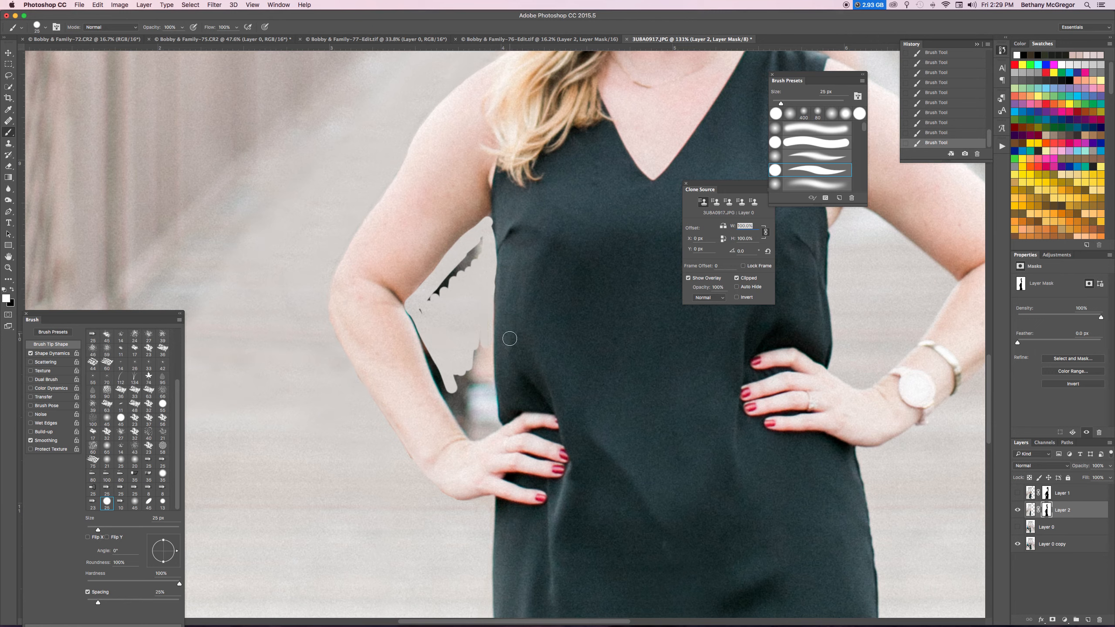
{"action": "left_click_drag", "start_coordinate": [490, 328], "coordinate": [490, 366]}
{"action": "left_click_drag", "start_coordinate": [497, 425], "coordinate": [488, 430]}
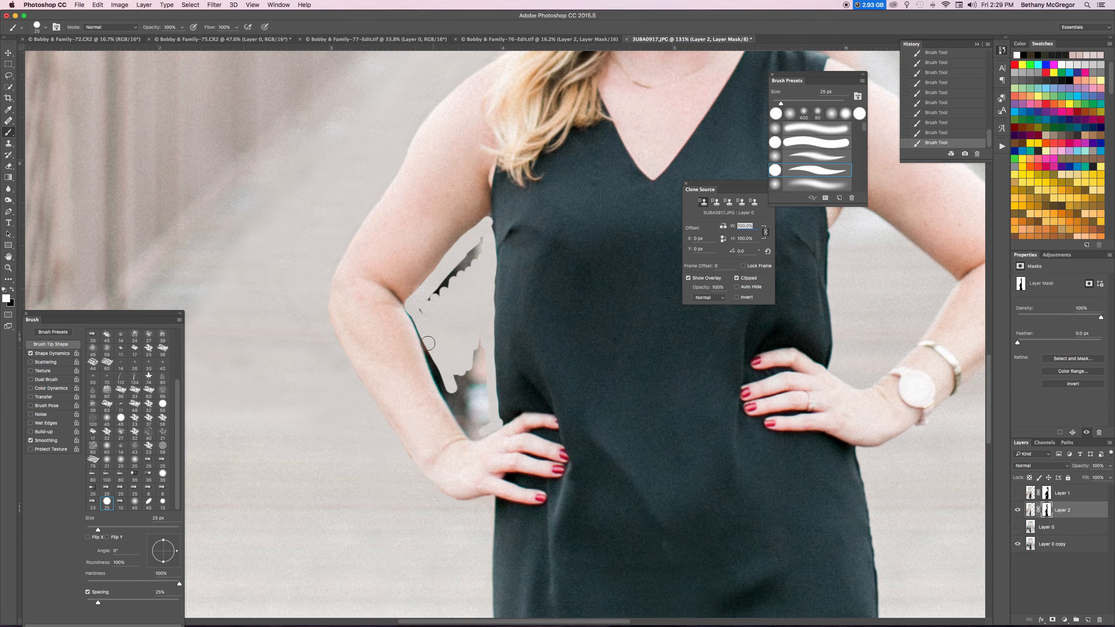
Step: Clear the remaining dark remnants in the arm gap, enlarging the brush to 35 px for its lower part
{"action": "left_click_drag", "start_coordinate": [436, 301], "coordinate": [480, 241]}
{"action": "key", "text": "bracketright"}
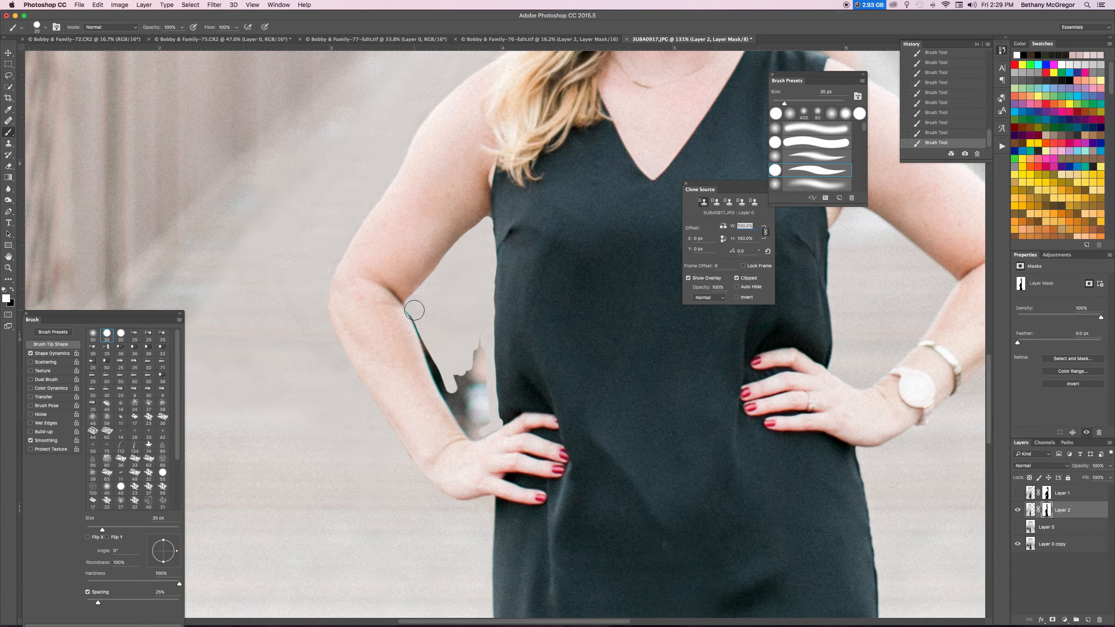
{"action": "mouse_move", "coordinate": [413, 311]}
{"action": "left_mouse_down"}
{"action": "mouse_move", "coordinate": [474, 434]}
{"action": "mouse_move", "coordinate": [491, 427]}
{"action": "mouse_move", "coordinate": [462, 398]}
{"action": "mouse_move", "coordinate": [472, 418]}
{"action": "mouse_move", "coordinate": [459, 373]}
{"action": "mouse_move", "coordinate": [482, 412]}
{"action": "mouse_move", "coordinate": [482, 367]}
{"action": "mouse_move", "coordinate": [488, 420]}
{"action": "left_mouse_up"}
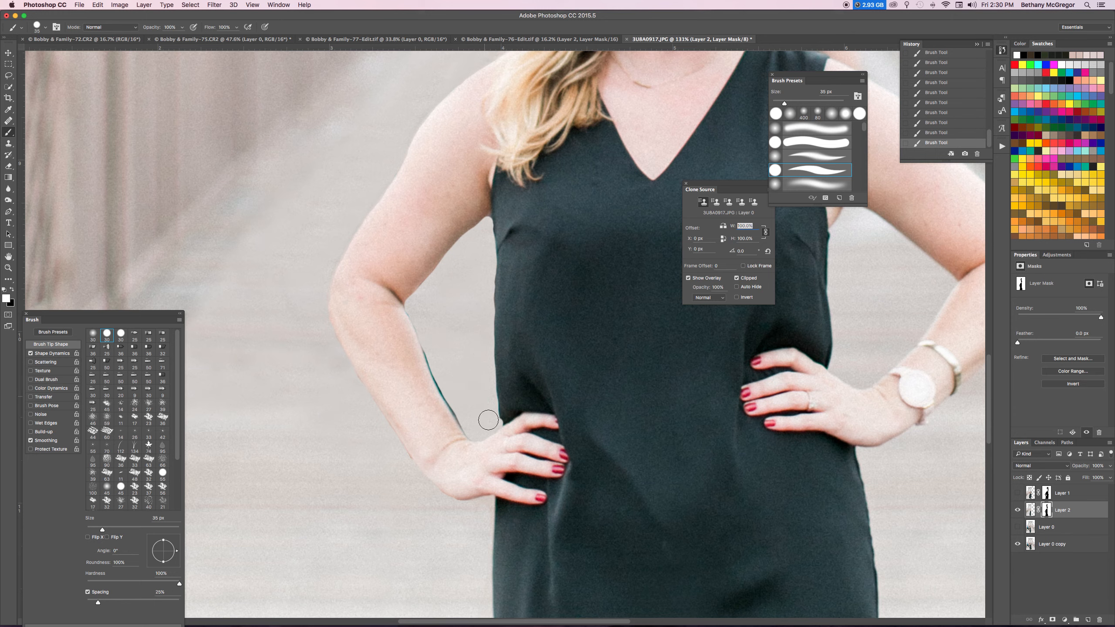
Step: Remove the thin dark fringe along the inner forearm and touch up the outer edge near the wrist
{"action": "left_click_drag", "start_coordinate": [433, 346], "coordinate": [469, 426]}
{"action": "left_click_drag", "start_coordinate": [428, 342], "coordinate": [473, 432]}
{"action": "left_click_drag", "start_coordinate": [412, 313], "coordinate": [472, 434]}
{"action": "left_click_drag", "start_coordinate": [412, 313], "coordinate": [420, 320]}
{"action": "left_click_drag", "start_coordinate": [405, 459], "coordinate": [409, 465]}
Step: Touch up the outer edge of the upper arm above the elbow with black on the Layer 2 mask
{"action": "key", "text": "x"}
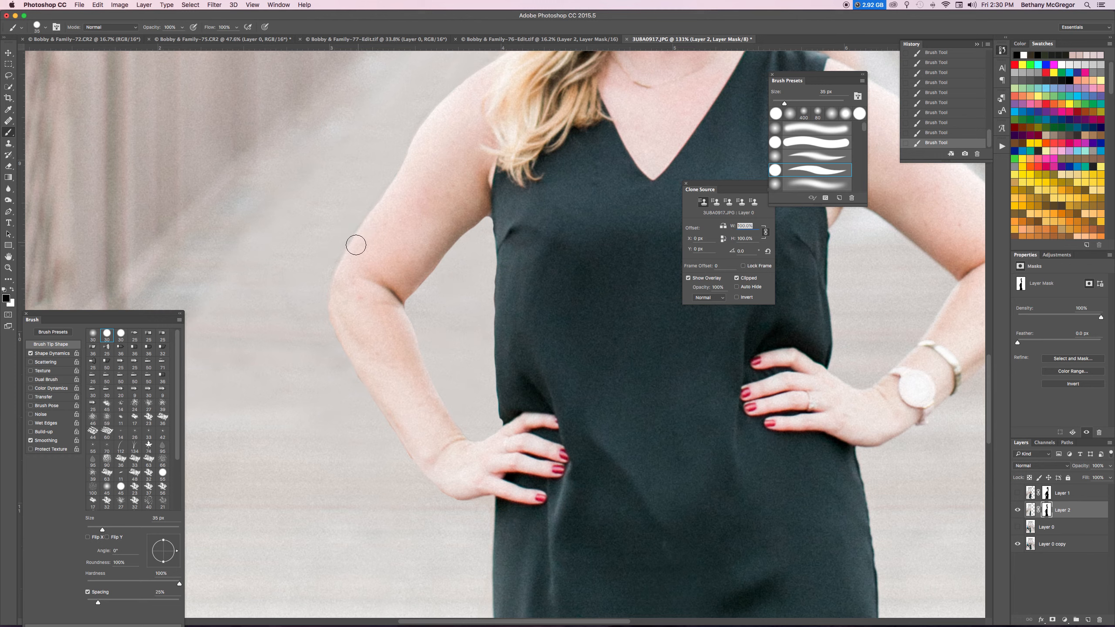
{"action": "mouse_move", "coordinate": [352, 252]}
{"action": "left_mouse_down"}
{"action": "mouse_move", "coordinate": [375, 219]}
{"action": "mouse_move", "coordinate": [339, 246]}
{"action": "mouse_move", "coordinate": [371, 209]}
{"action": "mouse_move", "coordinate": [352, 253]}
{"action": "left_mouse_up"}
{"action": "key", "text": "x"}
{"action": "key", "text": "x"}
{"action": "left_click", "coordinate": [691, 282]}
{"action": "key", "text": "x"}
Step: Refine the dress edge from the underarm down to the hand, correcting the spot above the fingers with black and white paint
{"action": "left_click_drag", "start_coordinate": [489, 242], "coordinate": [496, 422]}
{"action": "key", "text": "x"}
{"action": "left_click_drag", "start_coordinate": [506, 422], "coordinate": [506, 417]}
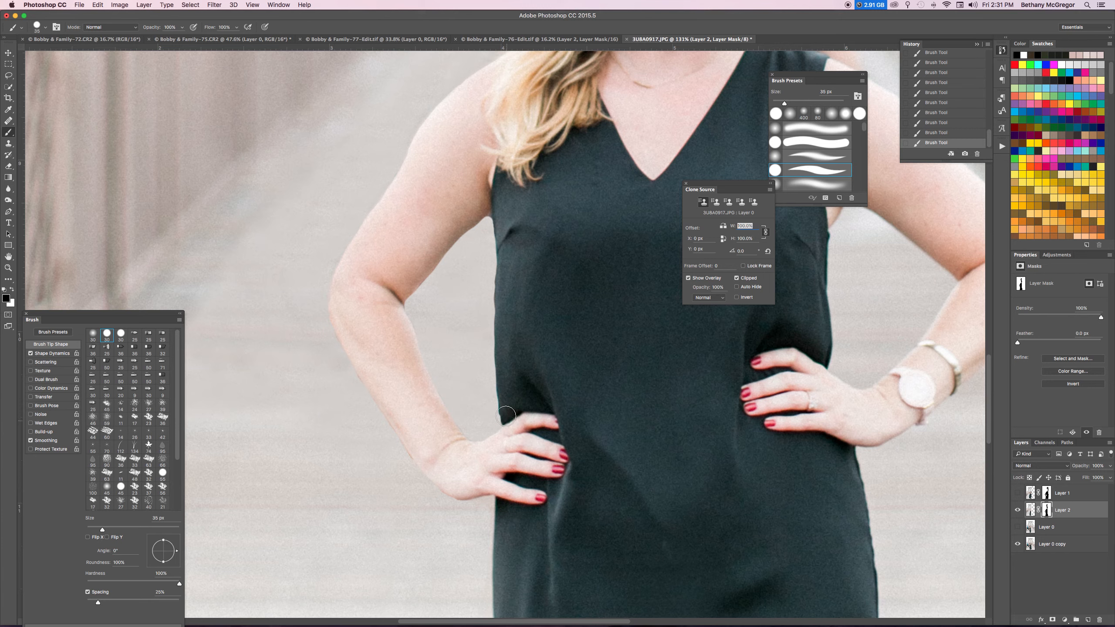
{"action": "key", "text": "x"}
{"action": "left_click_drag", "start_coordinate": [498, 421], "coordinate": [494, 407]}
Step: Fit the whole picture in view and show Layer 0 again
{"action": "key", "text": "super+0"}
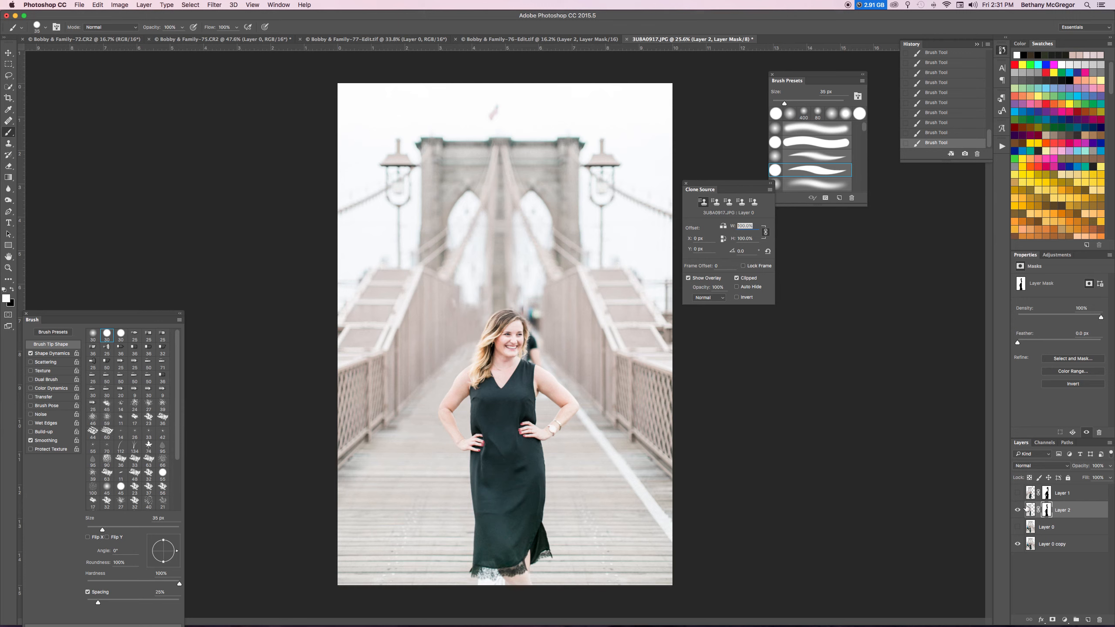
{"action": "left_click", "coordinate": [1018, 527]}
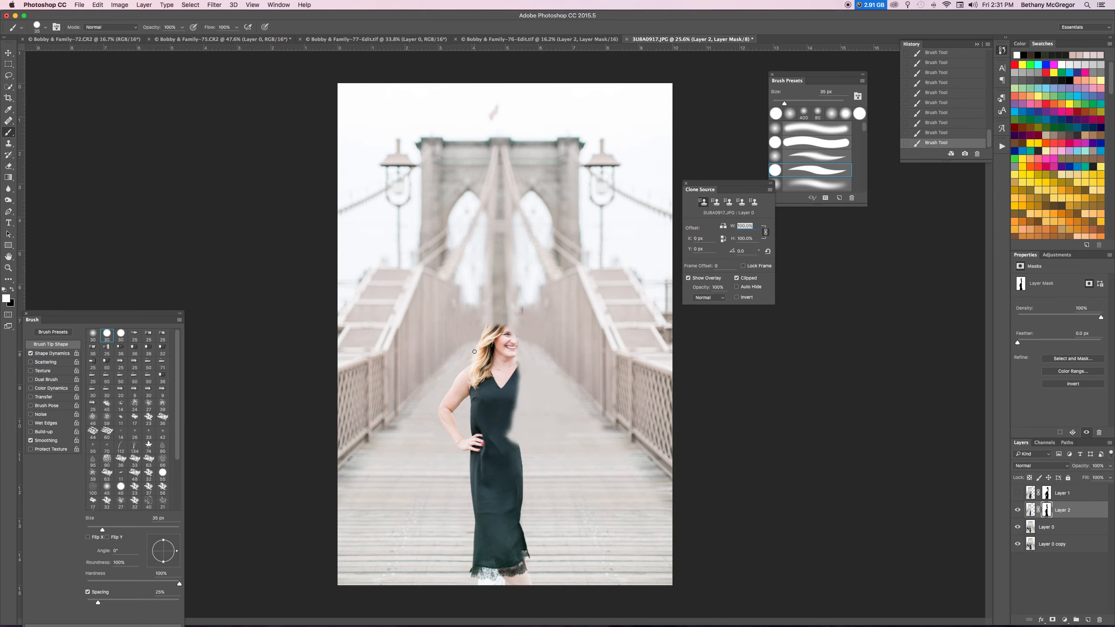
Step: Compare the picture with Layer 2 hidden and shown, and add a layer mask to Layer 0
{"action": "left_click", "coordinate": [1017, 510]}
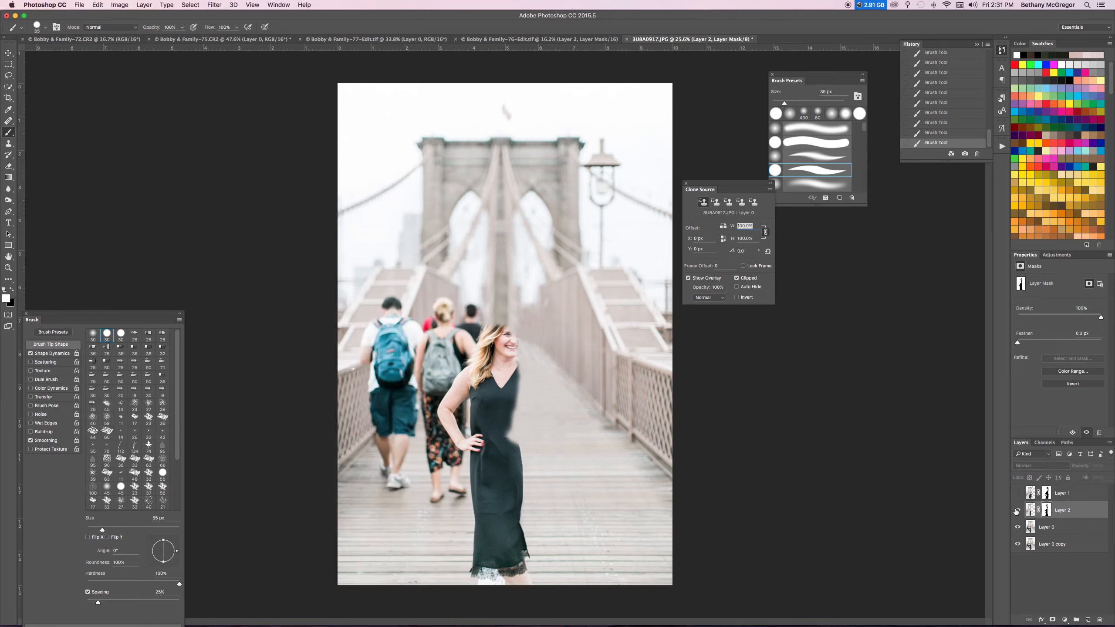
{"action": "left_click", "coordinate": [1017, 511]}
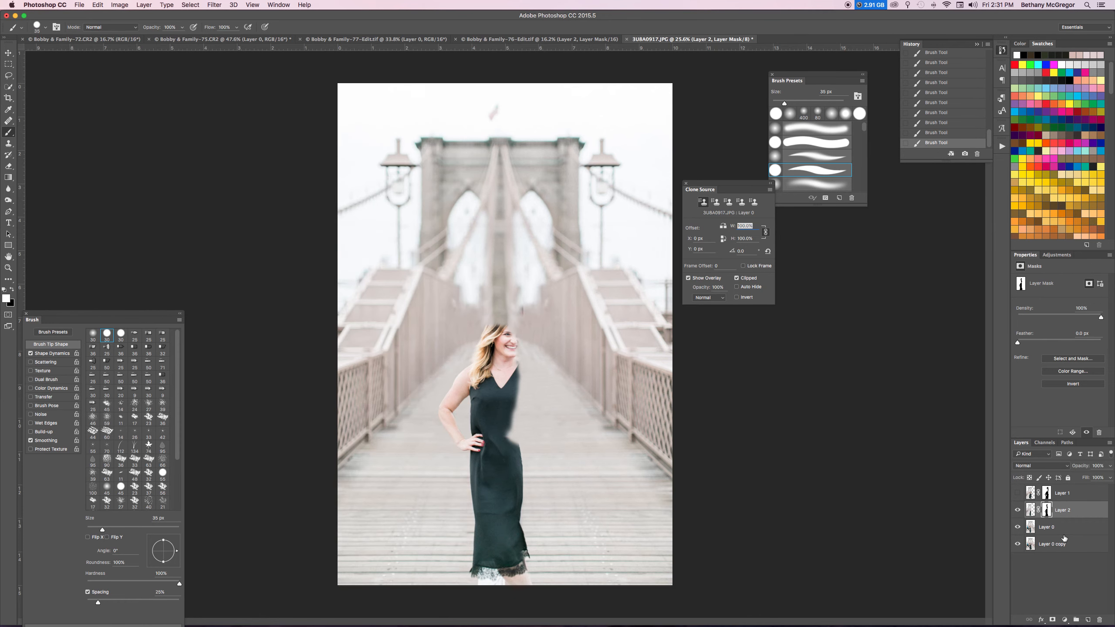
{"action": "left_click", "coordinate": [1050, 527]}
{"action": "left_click", "coordinate": [1052, 619]}
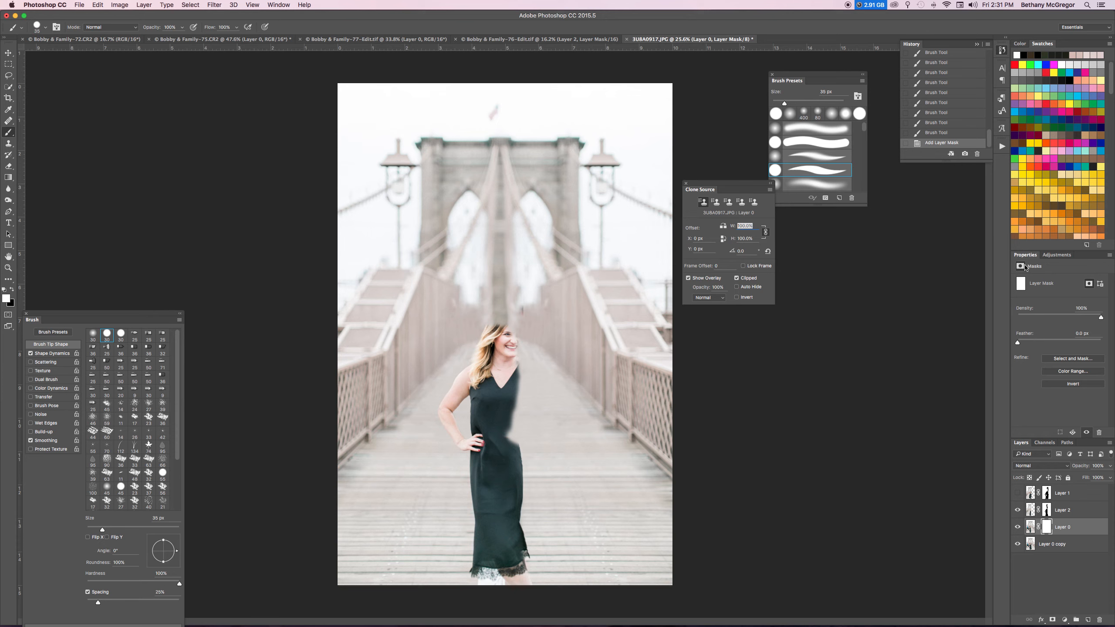
Step: Invert the Layer 0 mask to black and try painting white on it beside the woman's hair
{"action": "left_click", "coordinate": [1072, 384]}
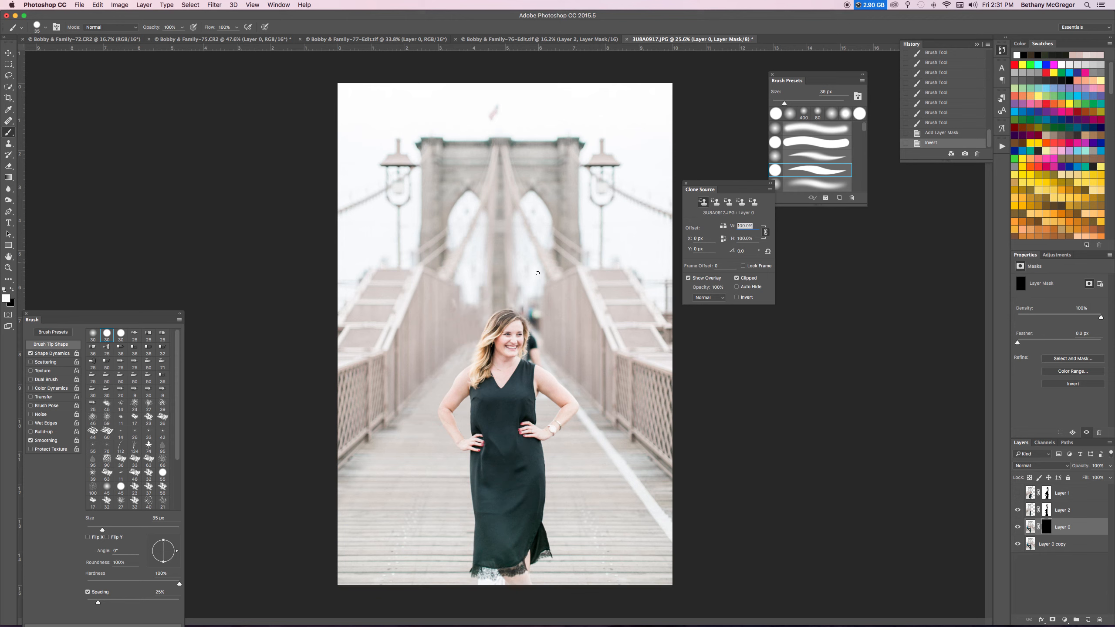
{"action": "left_click_drag", "start_coordinate": [523, 319], "coordinate": [529, 345]}
{"action": "left_click", "coordinate": [523, 356]}
{"action": "scroll", "coordinate": [521, 399], "scroll_direction": "up", "scroll_amount": 10}
{"action": "key", "text": "super+z"}
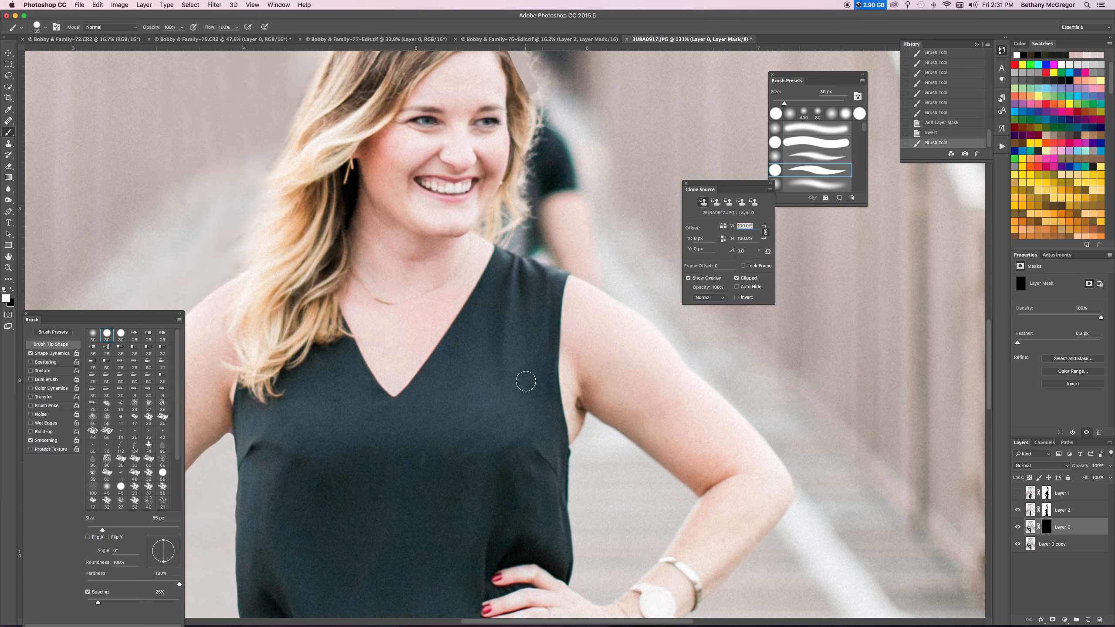
{"action": "left_click_drag", "start_coordinate": [610, 221], "coordinate": [592, 308]}
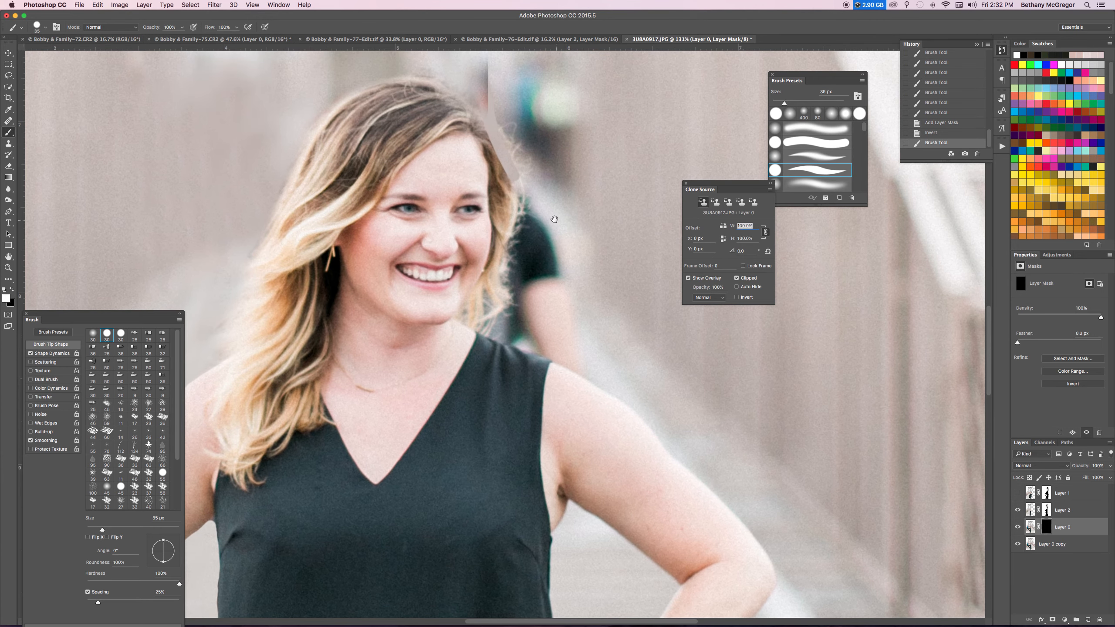
{"action": "left_click_drag", "start_coordinate": [604, 227], "coordinate": [595, 312]}
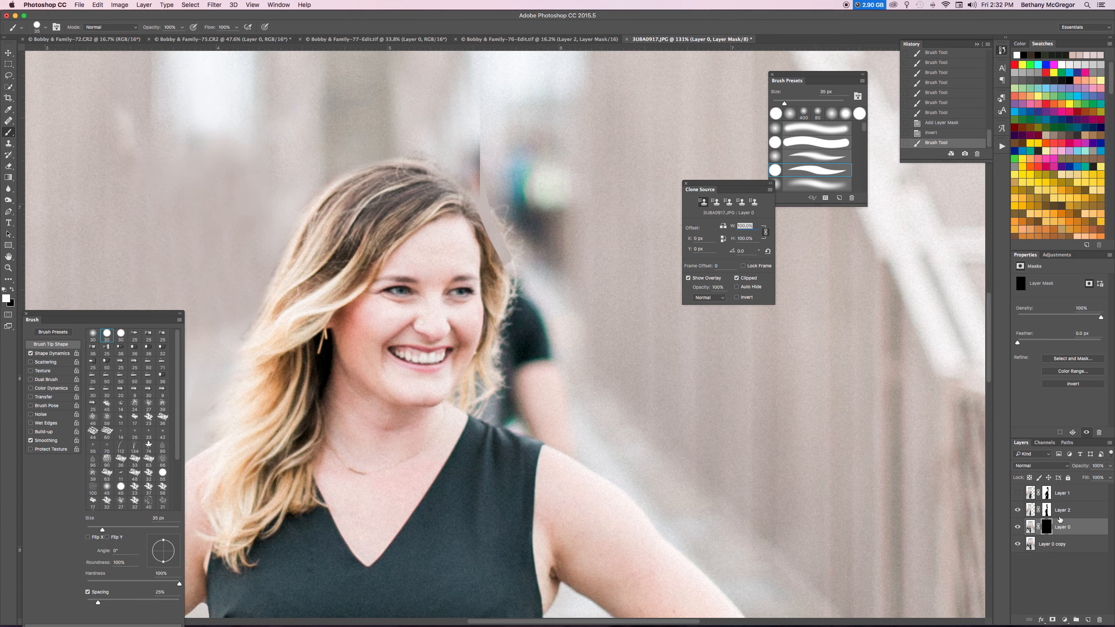
Step: Try to blend the seam above the woman's head by painting black on the Layer 2 mask with a 70 px hard brush
{"action": "left_click", "coordinate": [1048, 510]}
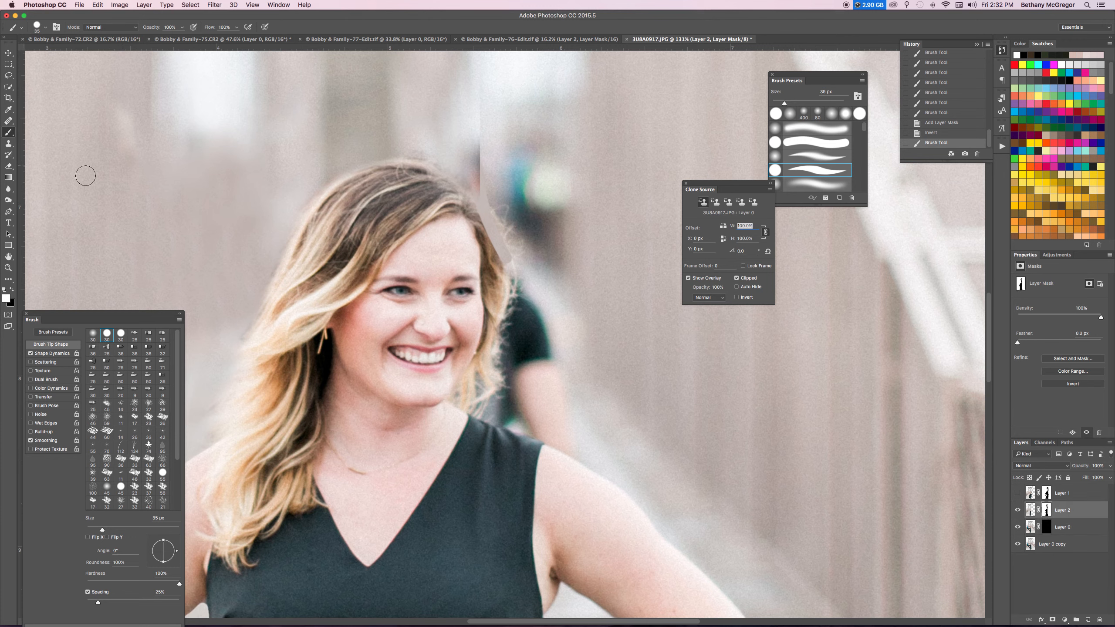
{"action": "left_click", "coordinate": [11, 146]}
{"action": "left_click", "coordinate": [7, 134]}
{"action": "key", "text": "x"}
{"action": "key", "text": "bracketright"}
{"action": "key", "text": "bracketright"}
{"action": "key", "text": "bracketright"}
{"action": "key", "text": "bracketright"}
{"action": "key", "text": "bracketright"}
{"action": "mouse_move", "coordinate": [478, 136]}
{"action": "left_mouse_down"}
{"action": "mouse_move", "coordinate": [483, 178]}
{"action": "mouse_move", "coordinate": [470, 150]}
{"action": "mouse_move", "coordinate": [489, 116]}
{"action": "left_mouse_up"}
{"action": "left_click_drag", "start_coordinate": [549, 201], "coordinate": [574, 269]}
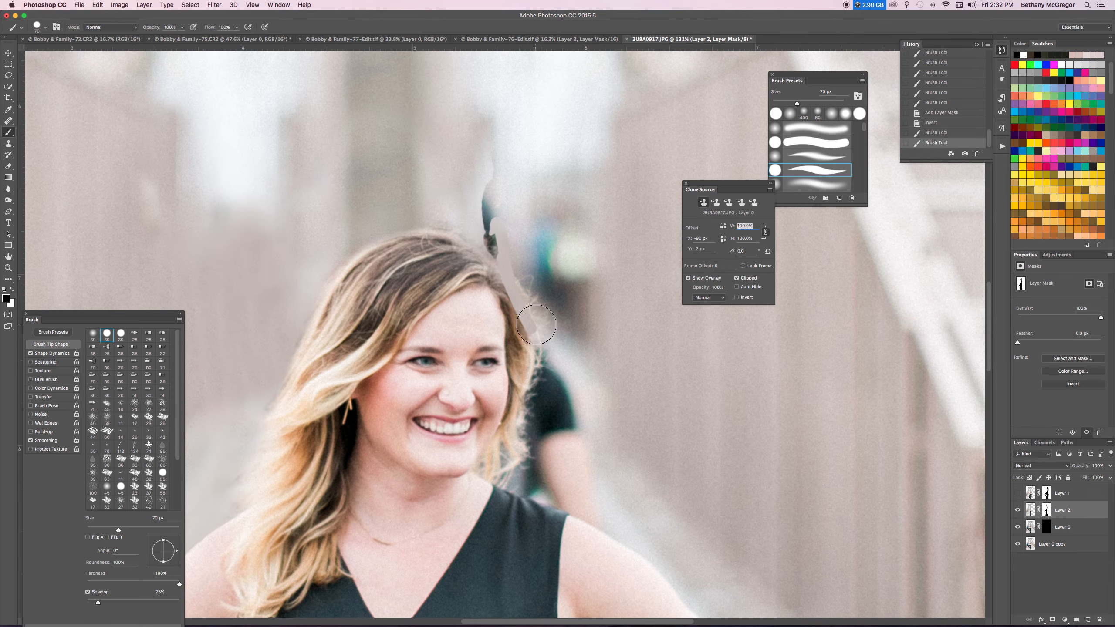
{"action": "mouse_move", "coordinate": [488, 254]}
{"action": "left_mouse_down"}
{"action": "mouse_move", "coordinate": [483, 224]}
{"action": "mouse_move", "coordinate": [496, 119]}
{"action": "left_mouse_up"}
Step: Step back through the last brush strokes and the mask inversion to the newly added Layer 0 mask
{"action": "left_click", "coordinate": [1017, 527]}
{"action": "left_click", "coordinate": [1017, 528]}
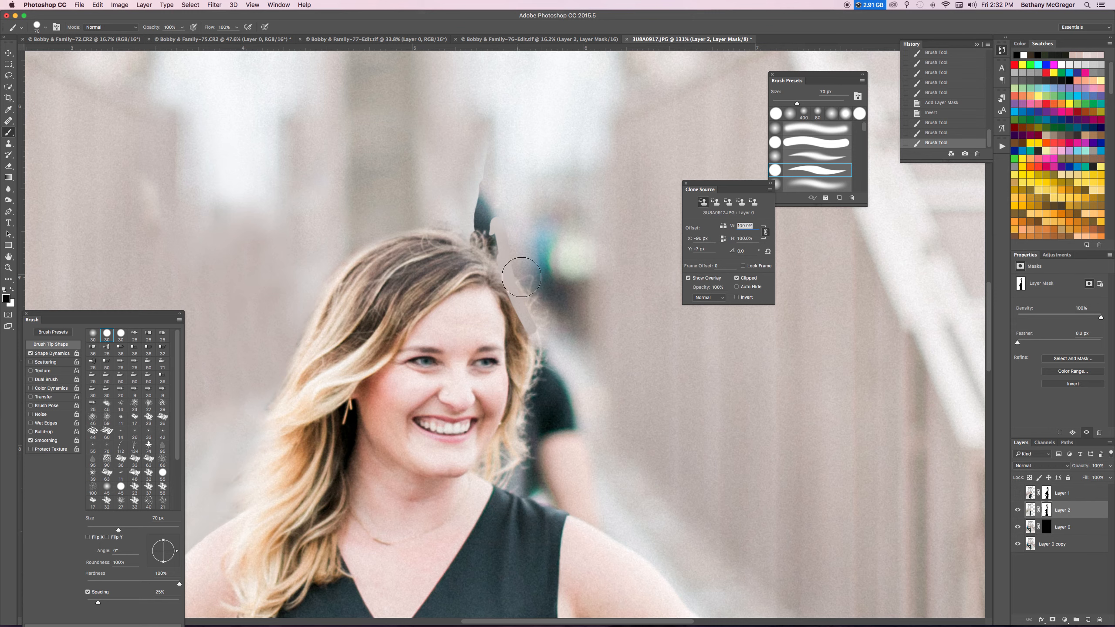
{"action": "key", "text": "super+alt+z"}
{"action": "key", "text": "super+alt+z"}
{"action": "key", "text": "super+alt+z"}
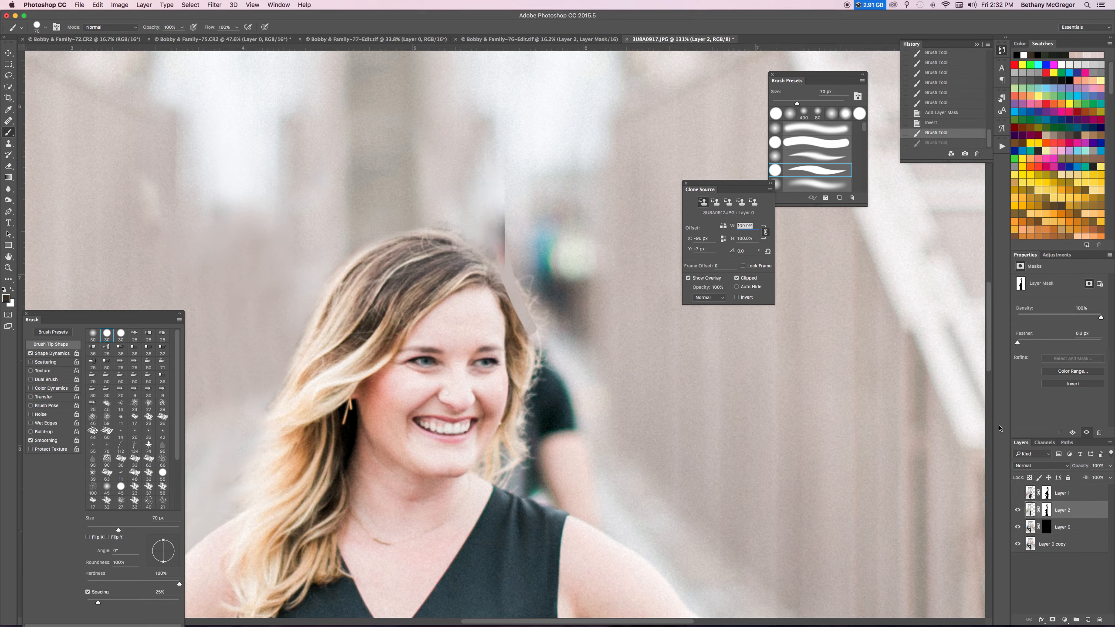
{"action": "key", "text": "super+alt+z"}
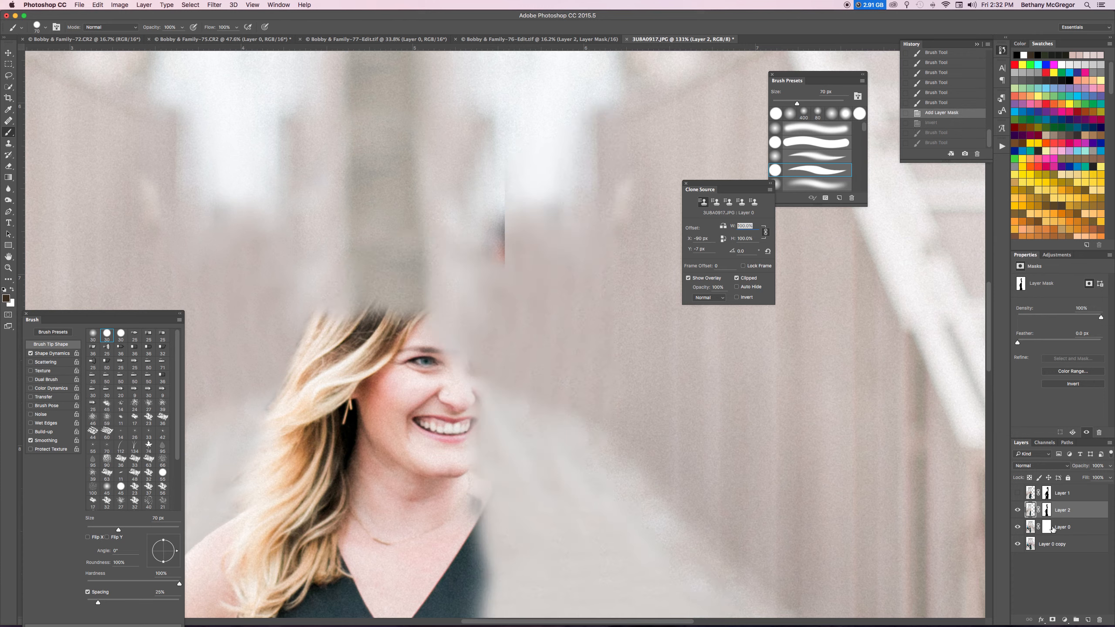
Step: Compare the picture with Layer 0 hidden and shown, and target the Layer 2 mask for painting
{"action": "left_click", "coordinate": [1027, 528]}
{"action": "left_click", "coordinate": [1018, 528]}
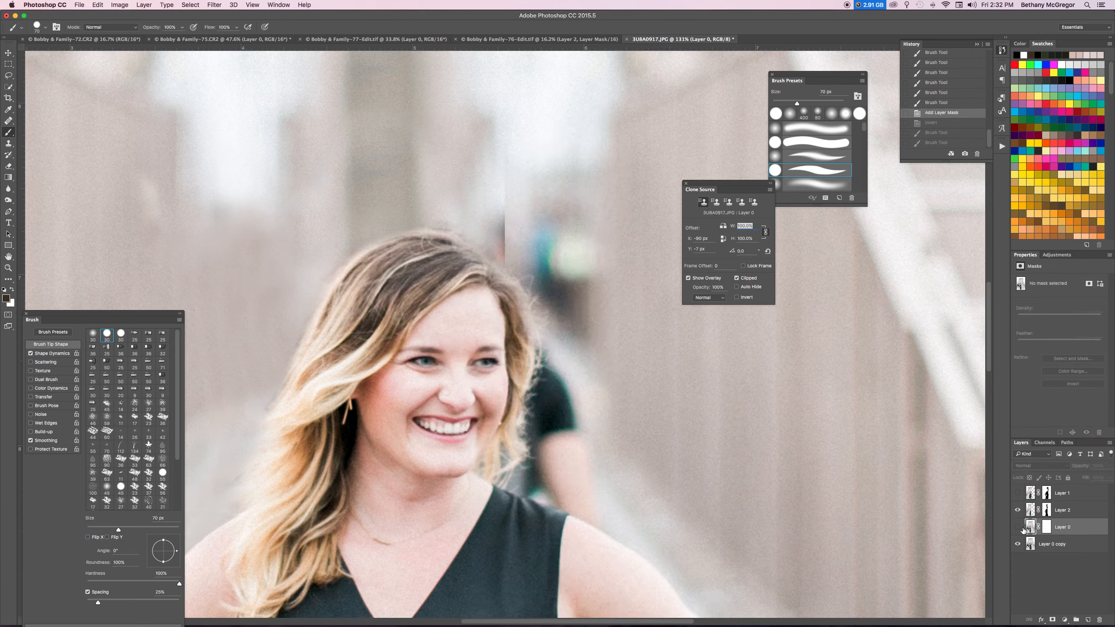
{"action": "left_click", "coordinate": [1018, 528]}
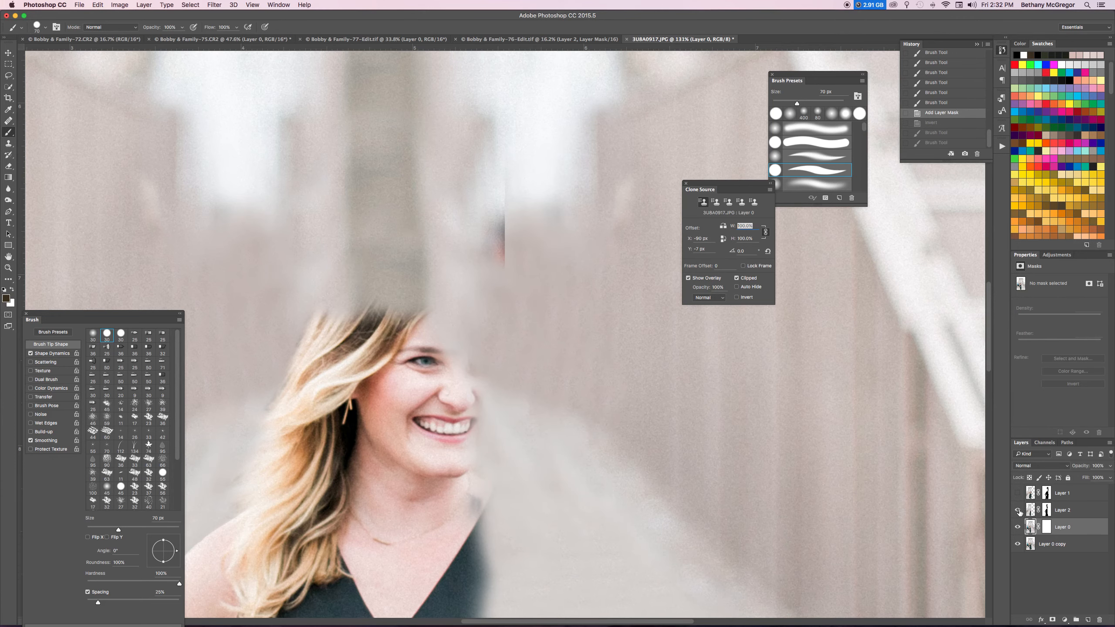
{"action": "left_click", "coordinate": [1035, 514]}
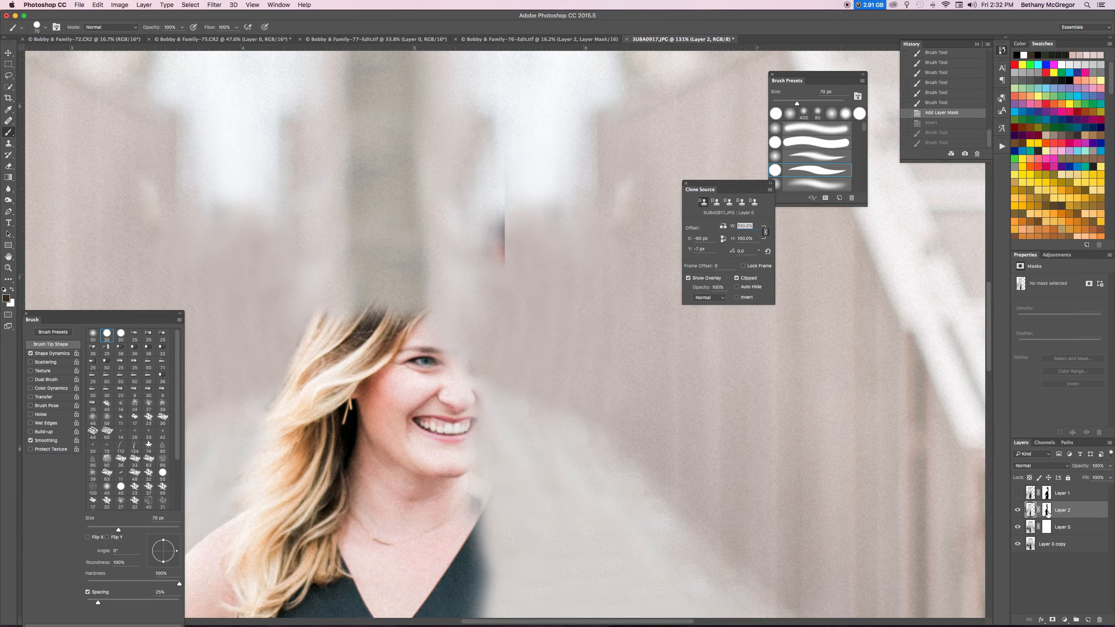
{"action": "left_click", "coordinate": [1048, 511]}
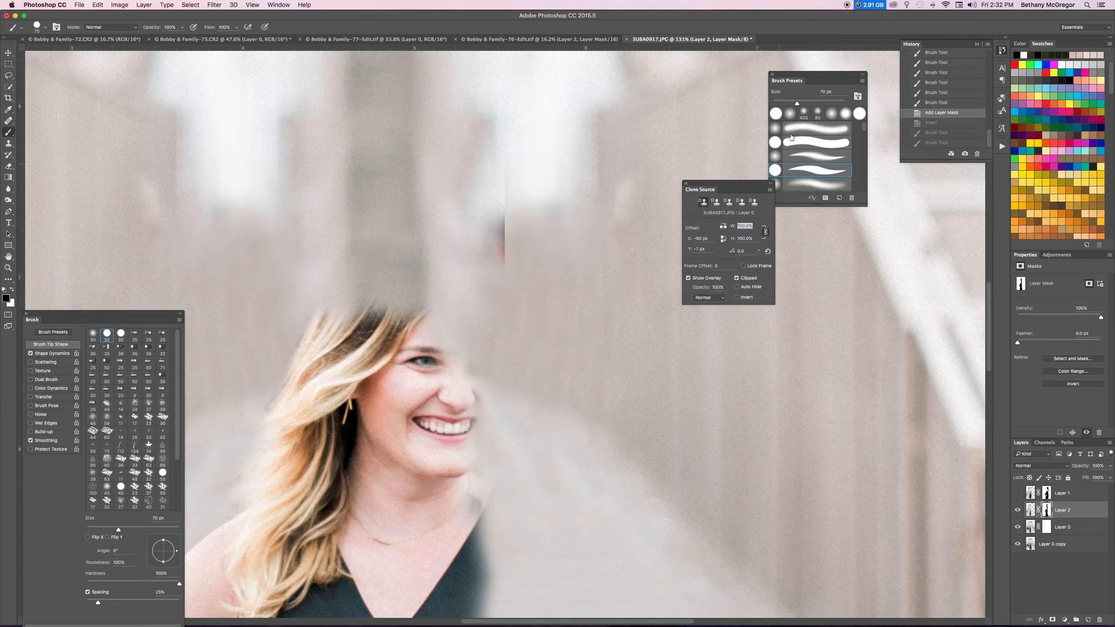
Step: Blend away the vertical seam above the woman's head by painting black on the Layer 2 mask with a 175 px soft brush
{"action": "left_click", "coordinate": [806, 185]}
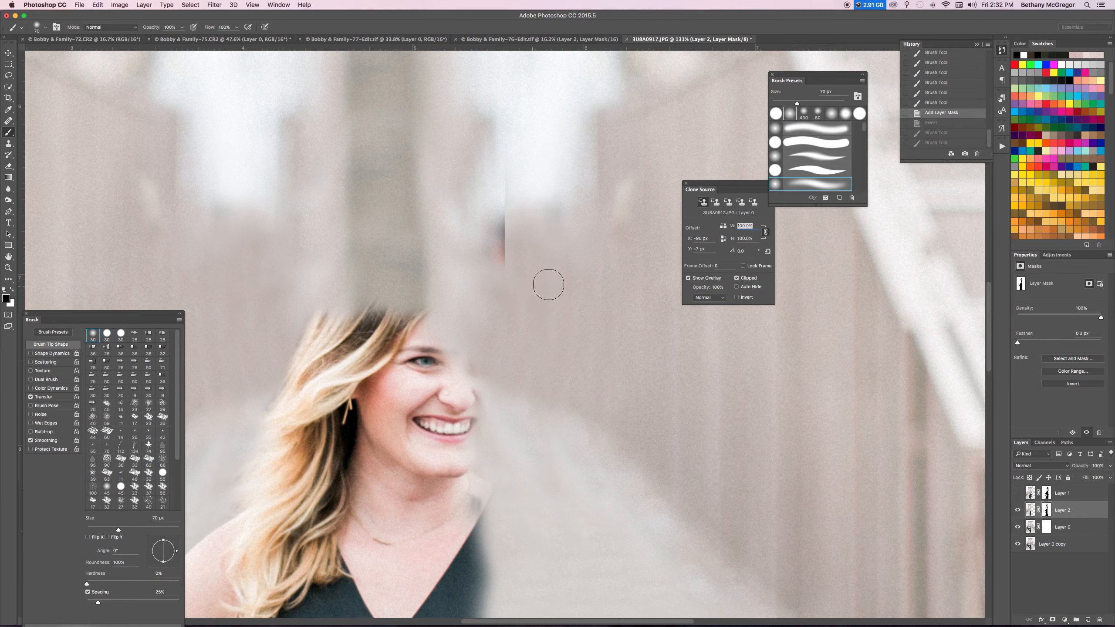
{"action": "mouse_move", "coordinate": [591, 279]}
{"action": "left_mouse_down"}
{"action": "mouse_move", "coordinate": [587, 358]}
{"action": "mouse_move", "coordinate": [605, 351]}
{"action": "left_mouse_up"}
{"action": "key", "text": "bracketright"}
{"action": "key", "text": "bracketright"}
{"action": "key", "text": "bracketright"}
{"action": "key", "text": "bracketright"}
{"action": "key", "text": "bracketright"}
{"action": "key", "text": "bracketright"}
{"action": "mouse_move", "coordinate": [552, 312]}
{"action": "left_mouse_down"}
{"action": "mouse_move", "coordinate": [528, 365]}
{"action": "mouse_move", "coordinate": [516, 351]}
{"action": "mouse_move", "coordinate": [522, 377]}
{"action": "left_mouse_up"}
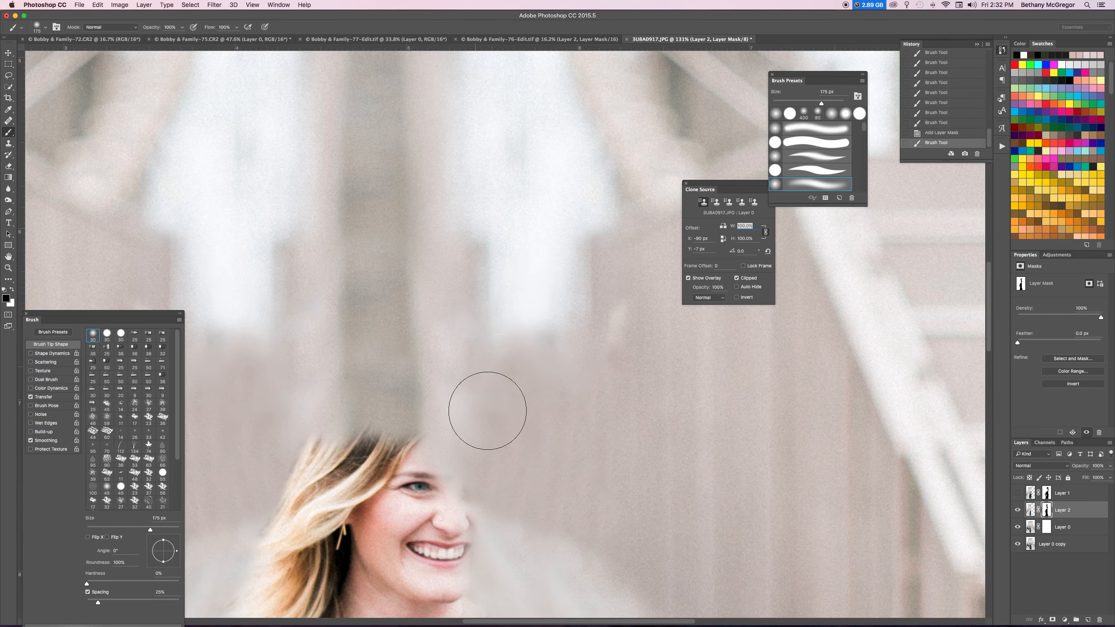
{"action": "left_click", "coordinate": [504, 271]}
{"action": "mouse_move", "coordinate": [543, 206]}
{"action": "left_mouse_down"}
{"action": "mouse_move", "coordinate": [575, 473]}
{"action": "mouse_move", "coordinate": [564, 245]}
{"action": "left_mouse_up"}
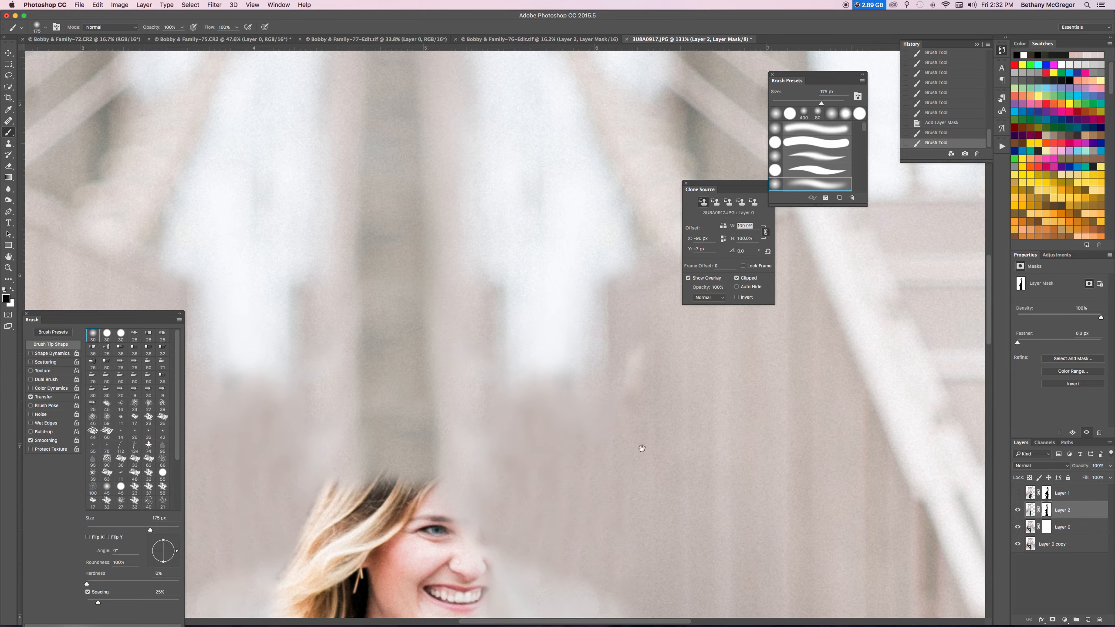
Step: Invert the Layer 0 mask to black to reveal the woman's whole head and shoulders
{"action": "left_click_drag", "start_coordinate": [637, 448], "coordinate": [623, 279]}
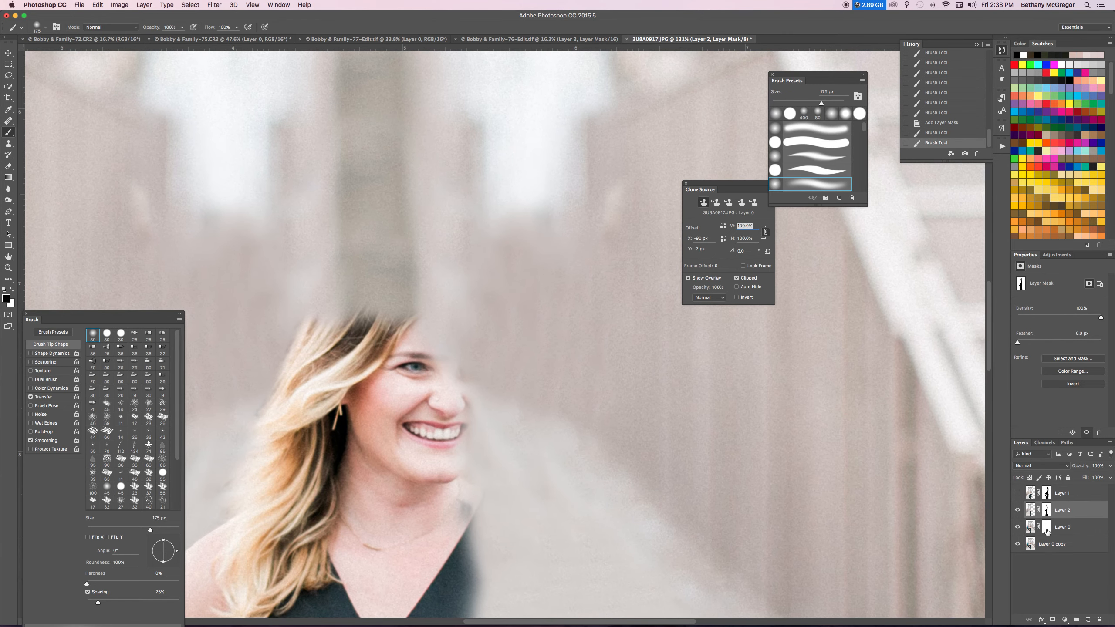
{"action": "left_click", "coordinate": [1047, 531]}
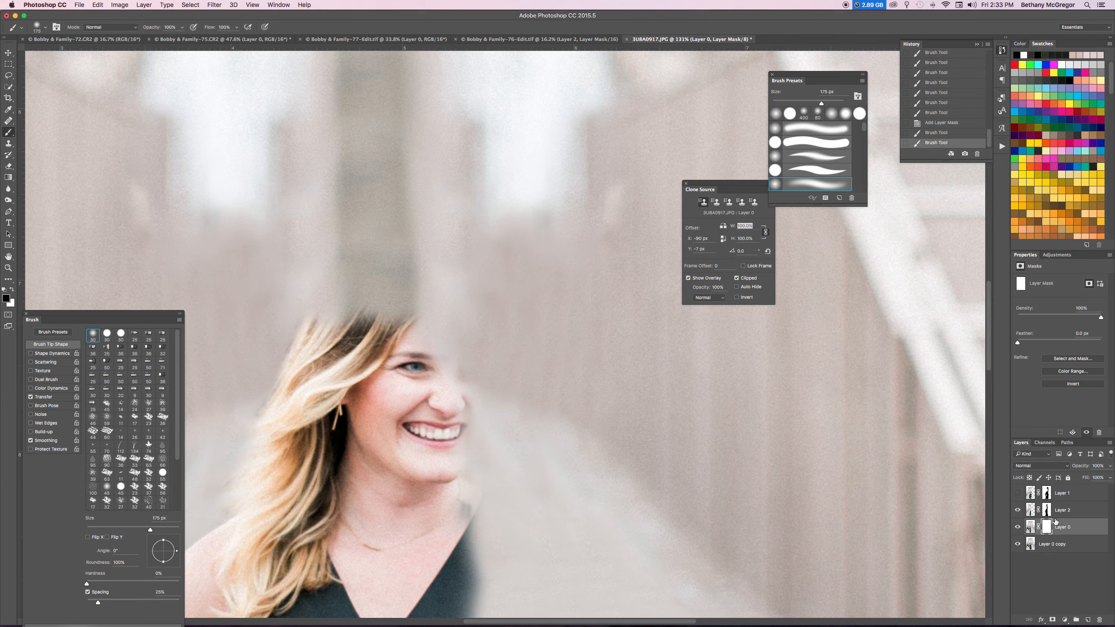
{"action": "left_click", "coordinate": [1073, 384]}
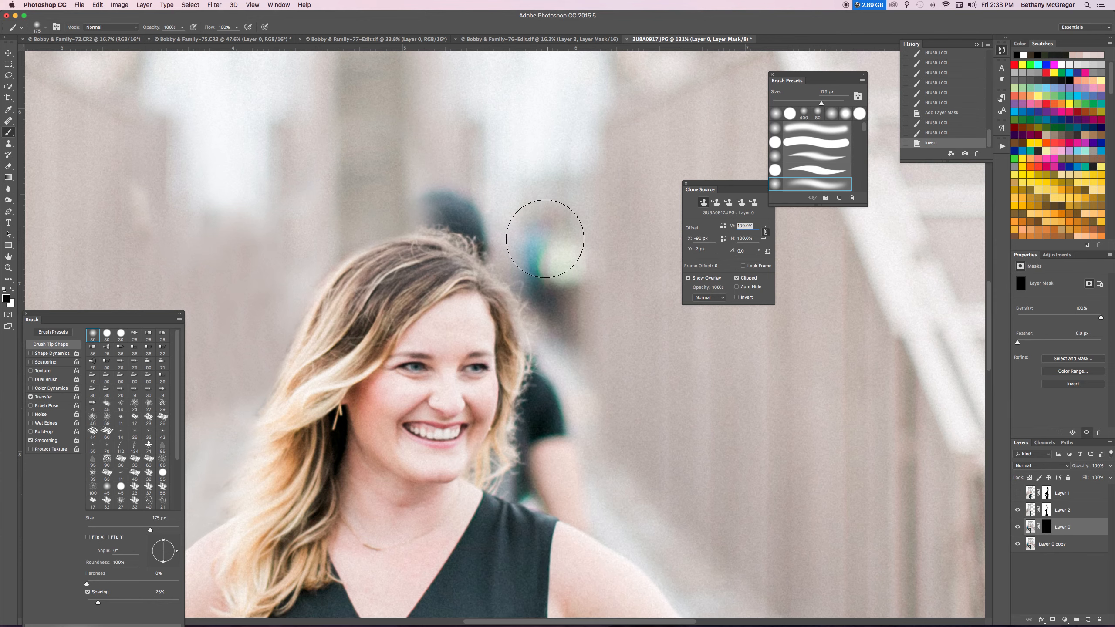
Step: Cover the dark head behind the woman's hair by painting white on the Layer 0 mask with a 45 px soft brush
{"action": "key", "text": "bracketleft"}
{"action": "key", "text": "bracketleft"}
{"action": "key", "text": "bracketleft"}
{"action": "key", "text": "bracketleft"}
{"action": "key", "text": "bracketleft"}
{"action": "key", "text": "bracketleft"}
{"action": "key", "text": "bracketleft"}
{"action": "key", "text": "bracketleft"}
{"action": "key", "text": "bracketleft"}
{"action": "key", "text": "x"}
{"action": "mouse_move", "coordinate": [431, 217]}
{"action": "left_mouse_down"}
{"action": "mouse_move", "coordinate": [444, 187]}
{"action": "mouse_move", "coordinate": [423, 215]}
{"action": "mouse_move", "coordinate": [472, 223]}
{"action": "mouse_move", "coordinate": [455, 200]}
{"action": "mouse_move", "coordinate": [488, 225]}
{"action": "mouse_move", "coordinate": [458, 231]}
{"action": "mouse_move", "coordinate": [481, 237]}
{"action": "mouse_move", "coordinate": [455, 236]}
{"action": "mouse_move", "coordinate": [479, 237]}
{"action": "left_mouse_up"}
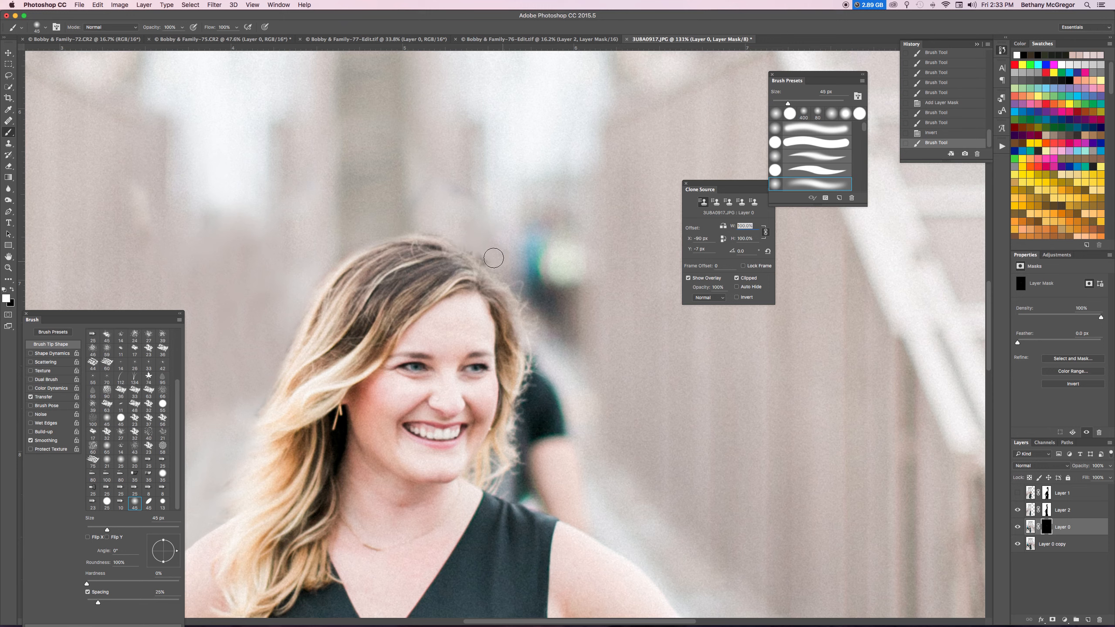
{"action": "mouse_move", "coordinate": [476, 244]}
{"action": "left_mouse_down"}
{"action": "mouse_move", "coordinate": [516, 282]}
{"action": "mouse_move", "coordinate": [532, 282]}
{"action": "mouse_move", "coordinate": [529, 254]}
{"action": "mouse_move", "coordinate": [558, 336]}
{"action": "left_mouse_up"}
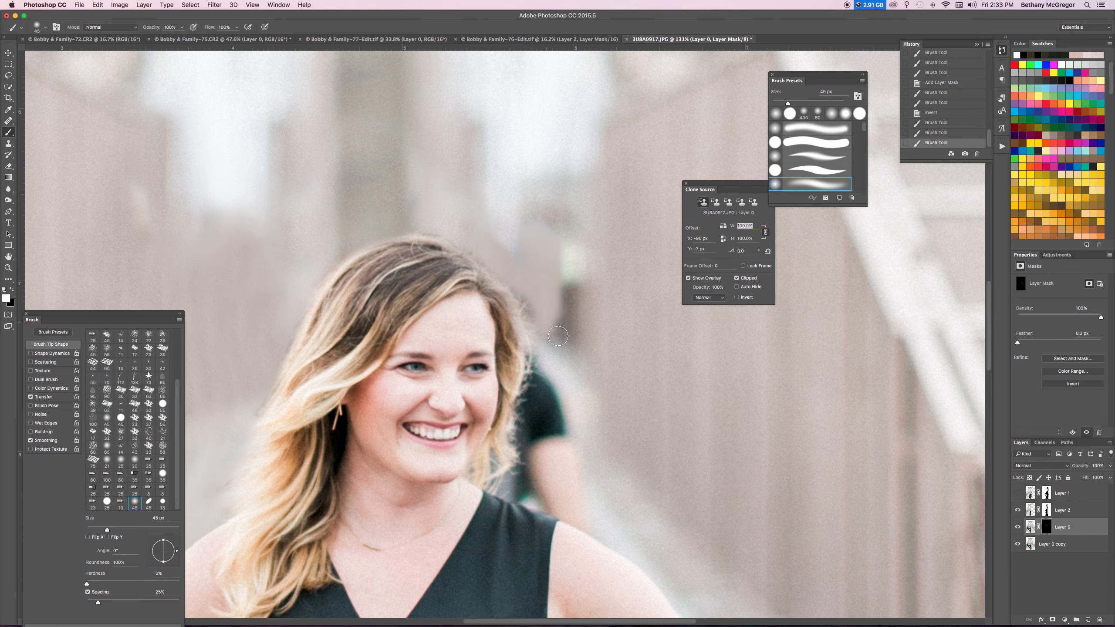
{"action": "key", "text": "super+z"}
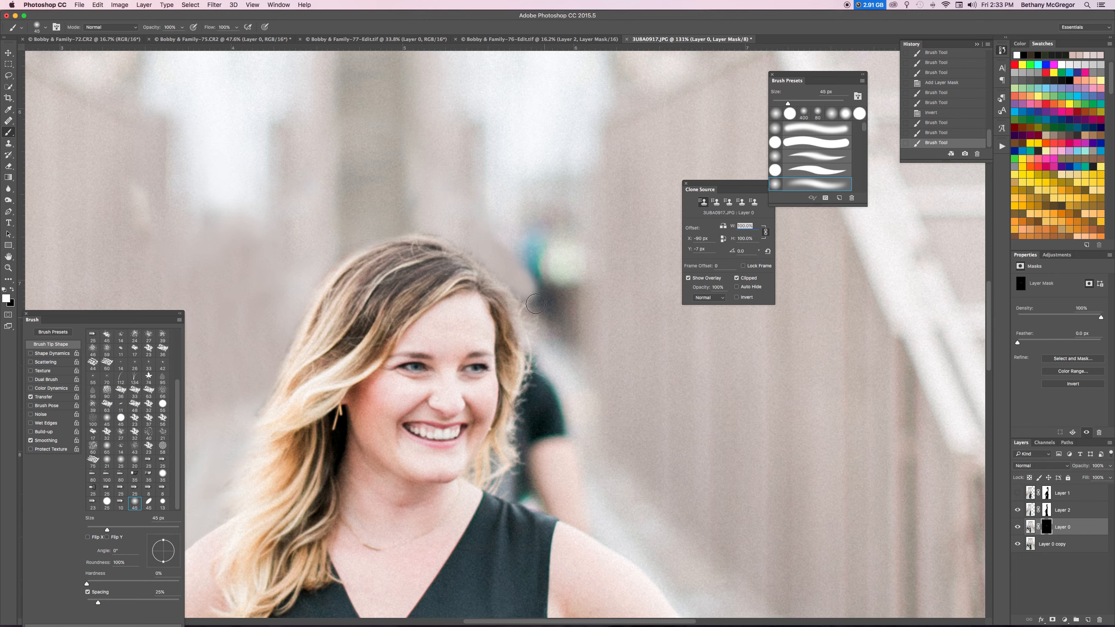
Step: Paint white on the Layer 0 mask with a 100 px soft brush over the colorful blurred figures beside the woman's head
{"action": "key", "text": "bracketright"}
{"action": "key", "text": "bracketright"}
{"action": "key", "text": "bracketright"}
{"action": "key", "text": "bracketright"}
{"action": "key", "text": "bracketright"}
{"action": "key", "text": "bracketright"}
{"action": "key", "text": "bracketright"}
{"action": "mouse_move", "coordinate": [528, 202]}
{"action": "left_mouse_down"}
{"action": "mouse_move", "coordinate": [542, 281]}
{"action": "mouse_move", "coordinate": [558, 209]}
{"action": "mouse_move", "coordinate": [583, 219]}
{"action": "mouse_move", "coordinate": [597, 349]}
{"action": "mouse_move", "coordinate": [551, 302]}
{"action": "mouse_move", "coordinate": [571, 330]}
{"action": "left_mouse_up"}
Step: Paint out the dark-shirted person beside the woman's face on the Layer 0 mask with a 30 px soft white brush
{"action": "key", "text": "bracketleft"}
{"action": "key", "text": "bracketleft"}
{"action": "key", "text": "bracketleft"}
{"action": "key", "text": "bracketleft"}
{"action": "key", "text": "bracketleft"}
{"action": "key", "text": "bracketleft"}
{"action": "key", "text": "bracketleft"}
{"action": "key", "text": "bracketleft"}
{"action": "key", "text": "bracketleft"}
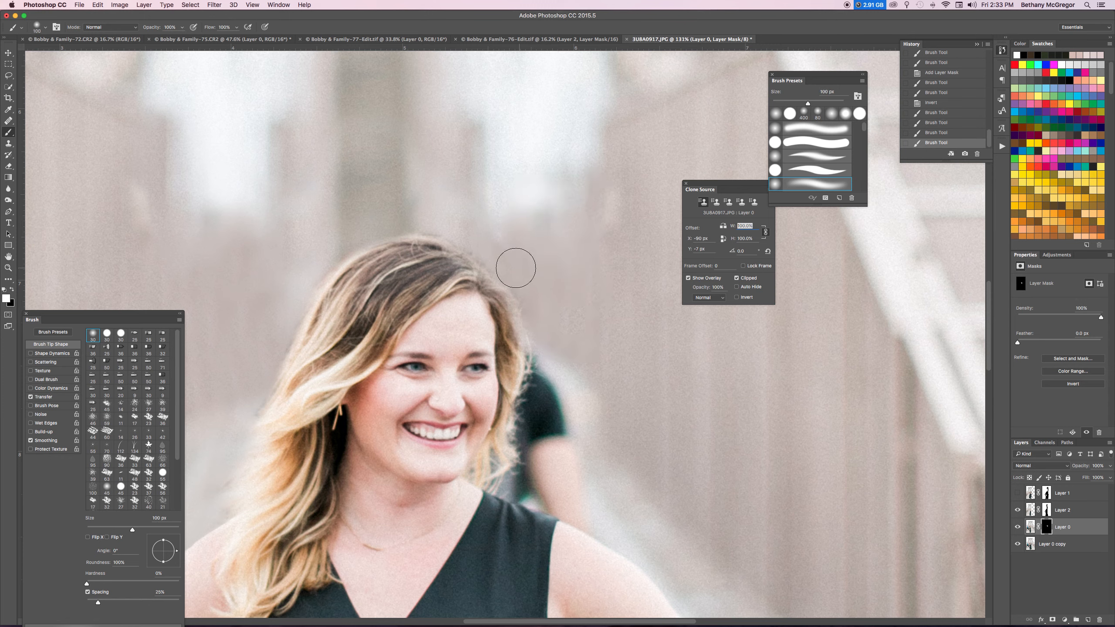
{"action": "mouse_move", "coordinate": [542, 354]}
{"action": "left_mouse_down"}
{"action": "mouse_move", "coordinate": [529, 383]}
{"action": "mouse_move", "coordinate": [534, 361]}
{"action": "mouse_move", "coordinate": [533, 381]}
{"action": "mouse_move", "coordinate": [552, 363]}
{"action": "mouse_move", "coordinate": [563, 369]}
{"action": "mouse_move", "coordinate": [592, 471]}
{"action": "mouse_move", "coordinate": [608, 391]}
{"action": "mouse_move", "coordinate": [573, 455]}
{"action": "mouse_move", "coordinate": [539, 392]}
{"action": "mouse_move", "coordinate": [580, 442]}
{"action": "left_mouse_up"}
Step: Paint out the person's remaining sleeve and arm above the woman's shoulder on the Layer 0 mask with a 35 px soft brush
{"action": "key", "text": "space"}
{"action": "left_click_drag", "start_coordinate": [588, 388], "coordinate": [583, 304]}
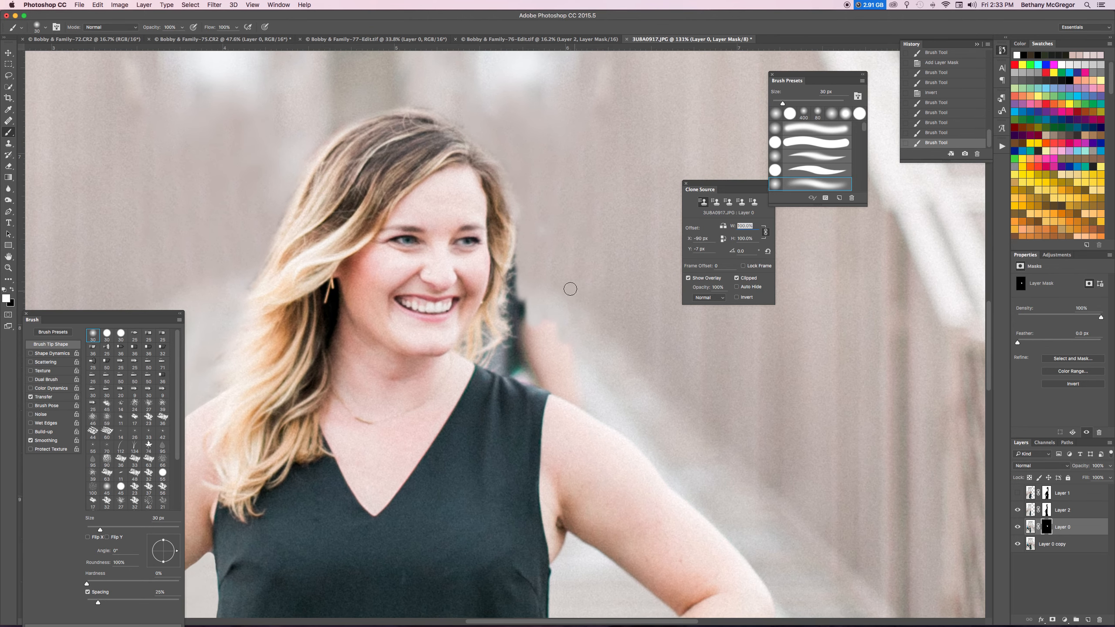
{"action": "mouse_move", "coordinate": [522, 277]}
{"action": "left_mouse_down"}
{"action": "mouse_move", "coordinate": [515, 270]}
{"action": "mouse_move", "coordinate": [507, 311]}
{"action": "mouse_move", "coordinate": [524, 347]}
{"action": "mouse_move", "coordinate": [544, 334]}
{"action": "left_mouse_up"}
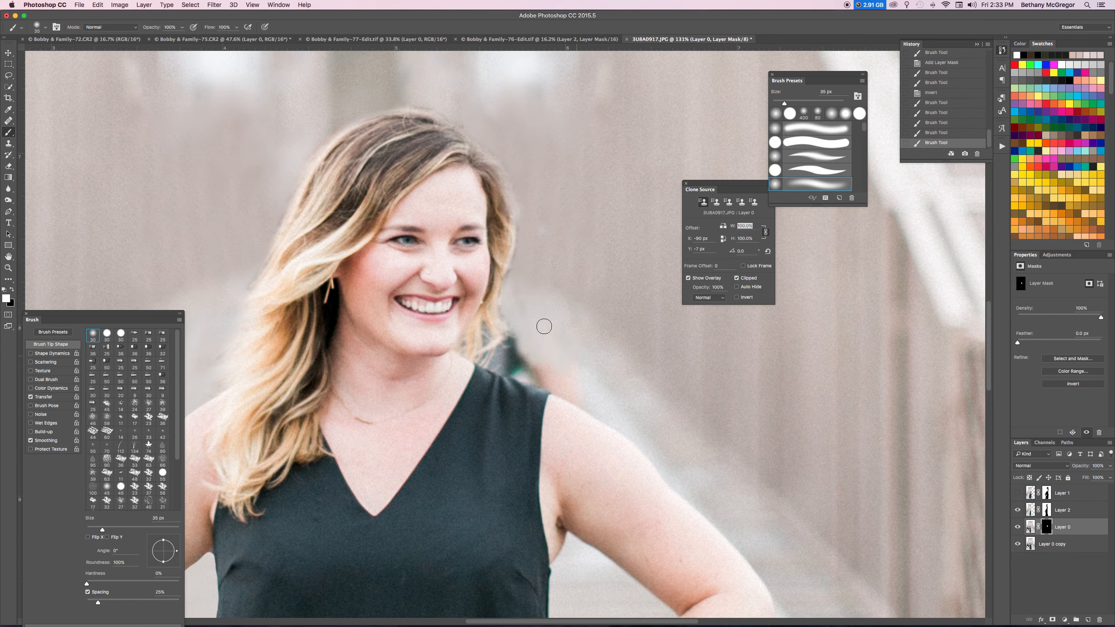
{"action": "mouse_move", "coordinate": [590, 362]}
{"action": "left_mouse_down"}
{"action": "mouse_move", "coordinate": [560, 373]}
{"action": "mouse_move", "coordinate": [584, 388]}
{"action": "left_mouse_up"}
{"action": "mouse_move", "coordinate": [514, 339]}
{"action": "left_mouse_down"}
{"action": "mouse_move", "coordinate": [486, 327]}
{"action": "mouse_move", "coordinate": [511, 324]}
{"action": "mouse_move", "coordinate": [504, 312]}
{"action": "mouse_move", "coordinate": [513, 335]}
{"action": "mouse_move", "coordinate": [495, 360]}
{"action": "mouse_move", "coordinate": [544, 379]}
{"action": "mouse_move", "coordinate": [522, 365]}
{"action": "mouse_move", "coordinate": [573, 387]}
{"action": "left_mouse_up"}
Step: Clean up the dark remnants between the hair tips and the shoulder on the Layer 0 mask with a 35 px hard brush
{"action": "left_click", "coordinate": [812, 171]}
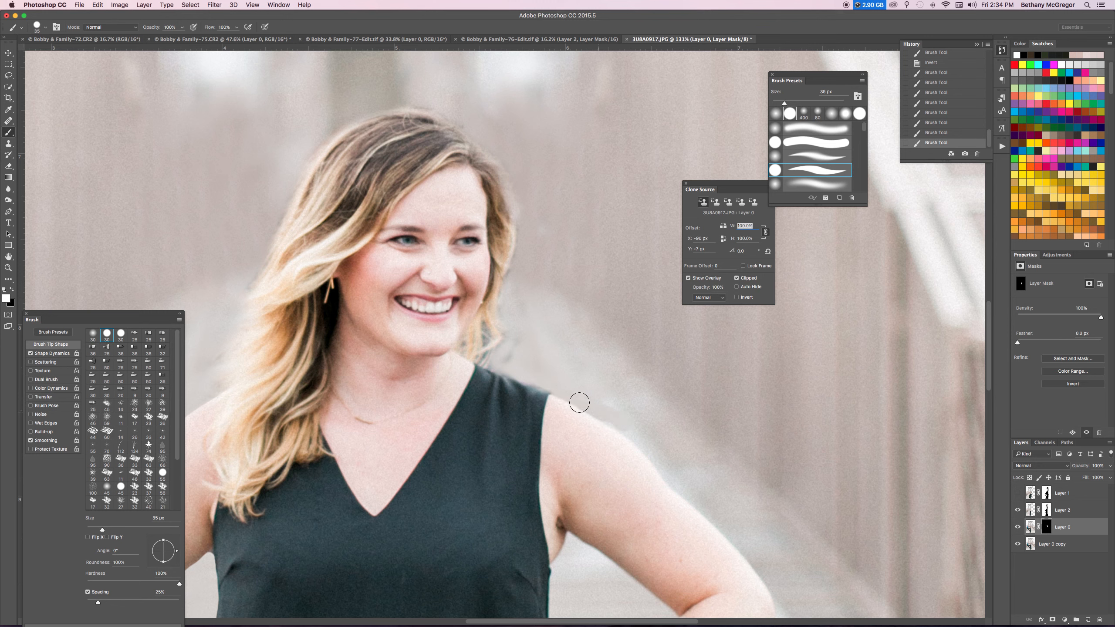
{"action": "mouse_move", "coordinate": [532, 382]}
{"action": "left_mouse_down"}
{"action": "mouse_move", "coordinate": [461, 351]}
{"action": "mouse_move", "coordinate": [518, 274]}
{"action": "mouse_move", "coordinate": [492, 339]}
{"action": "mouse_move", "coordinate": [495, 322]}
{"action": "mouse_move", "coordinate": [495, 332]}
{"action": "mouse_move", "coordinate": [513, 329]}
{"action": "mouse_move", "coordinate": [506, 338]}
{"action": "mouse_move", "coordinate": [521, 360]}
{"action": "mouse_move", "coordinate": [488, 350]}
{"action": "left_mouse_up"}
{"action": "scroll", "coordinate": [543, 301], "scroll_direction": "right", "scroll_amount": 1}
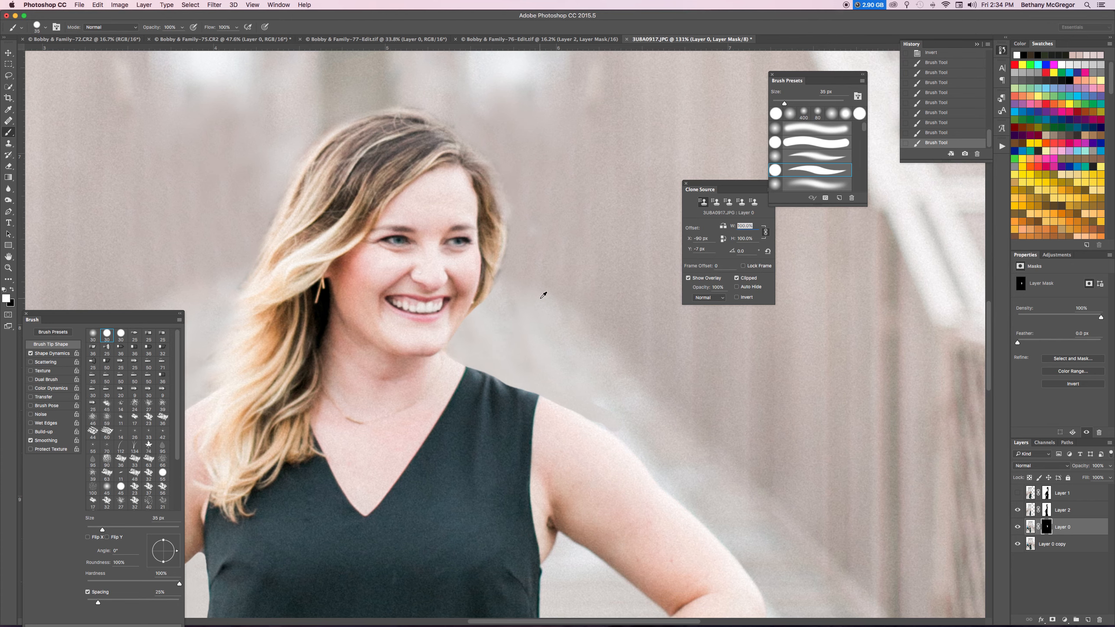
Step: Touch up the background along the outer upper arm on the Layer 0 mask with a 60 px hard brush
{"action": "scroll", "coordinate": [543, 295], "scroll_direction": "down", "scroll_amount": 6}
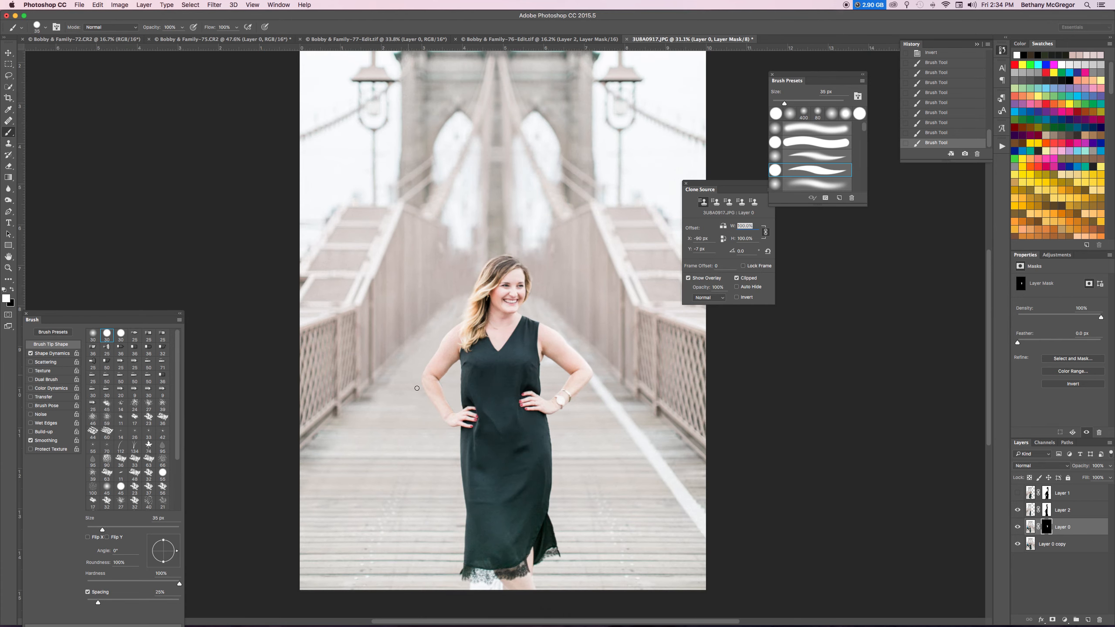
{"action": "scroll", "coordinate": [537, 360], "scroll_direction": "up", "scroll_amount": 6}
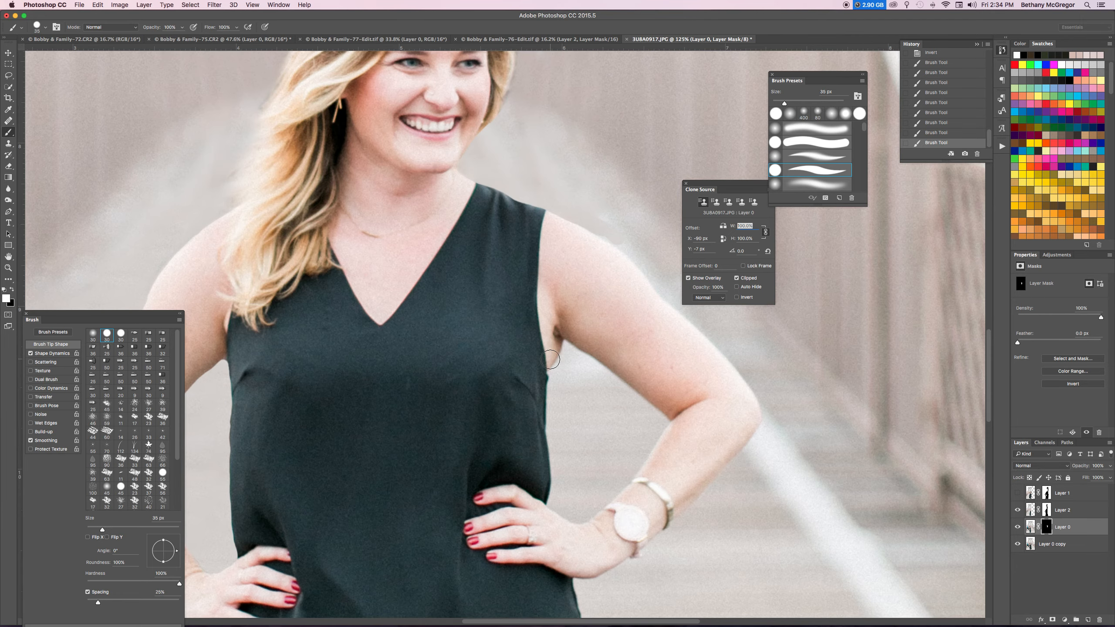
{"action": "scroll", "coordinate": [550, 359], "scroll_direction": "right", "scroll_amount": 2}
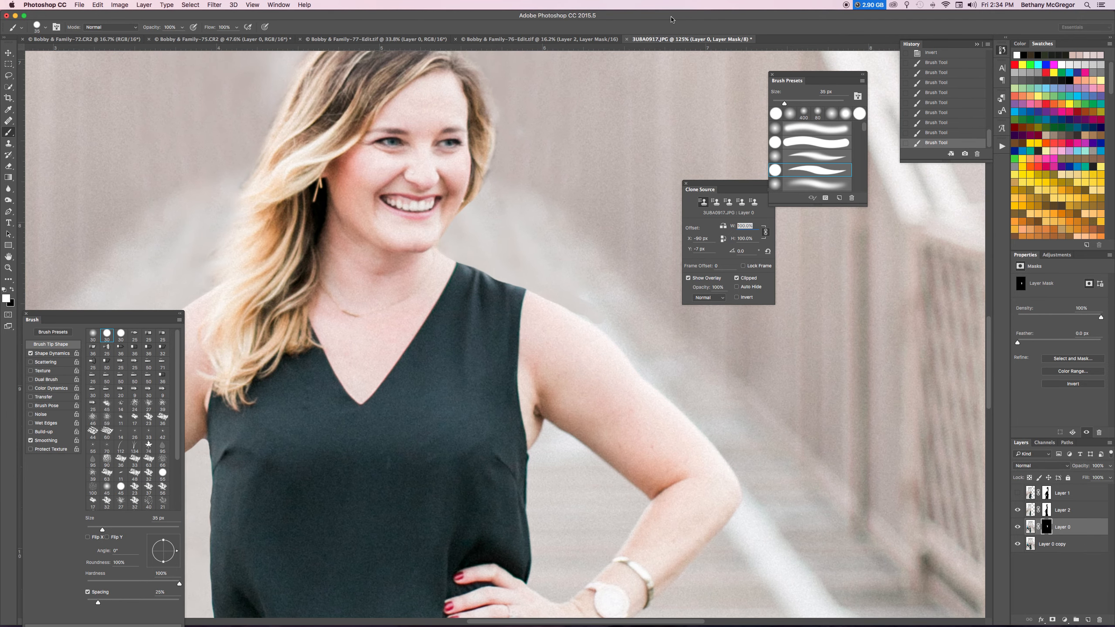
{"action": "key", "text": "bracketright"}
{"action": "key", "text": "bracketright"}
{"action": "mouse_move", "coordinate": [591, 307]}
{"action": "left_mouse_down"}
{"action": "mouse_move", "coordinate": [614, 319]}
{"action": "mouse_move", "coordinate": [628, 347]}
{"action": "left_mouse_up"}
{"action": "left_click_drag", "start_coordinate": [529, 339], "coordinate": [693, 441]}
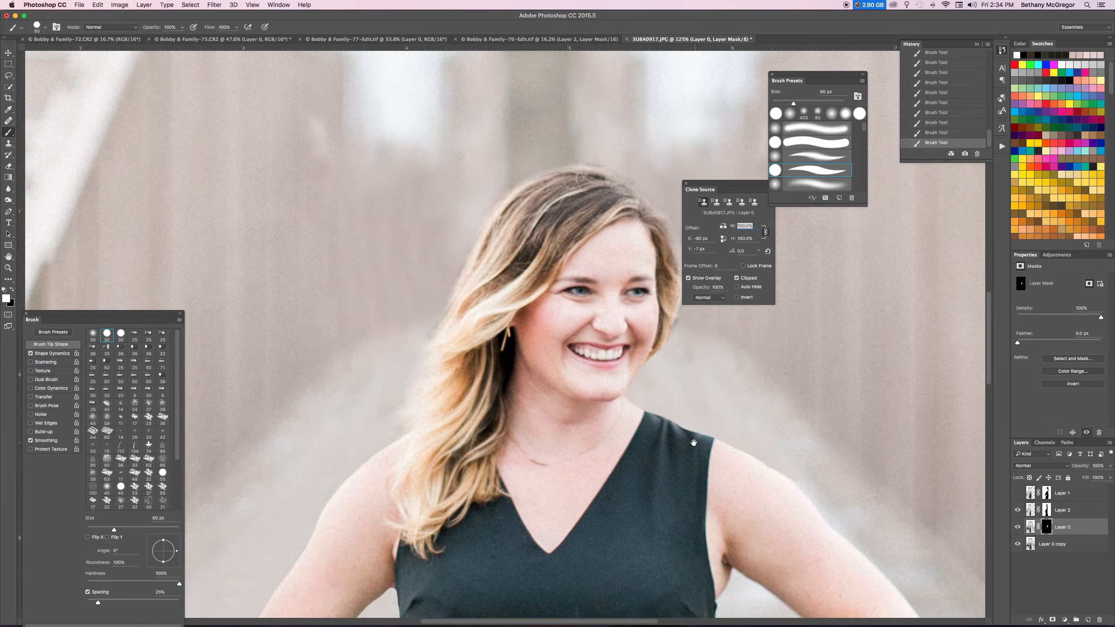
{"action": "left_click_drag", "start_coordinate": [557, 466], "coordinate": [378, 505]}
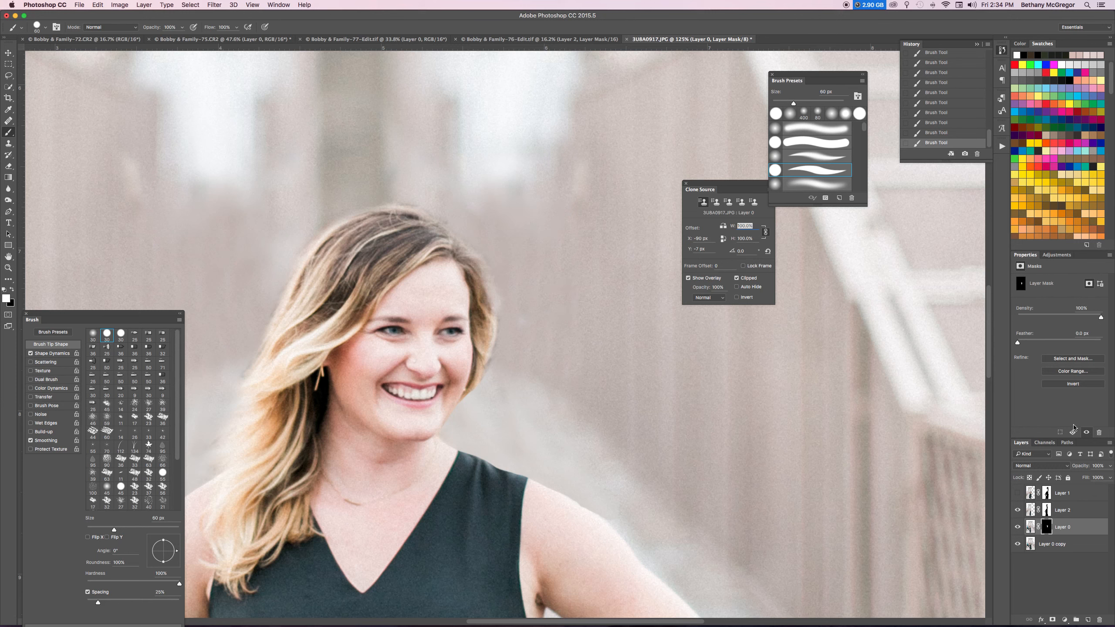
Step: Patch the Layer 0 image between the woman's cheek and her shoulder with clean background from the area beside it, using the Patch tool
{"action": "left_click", "coordinate": [1030, 528]}
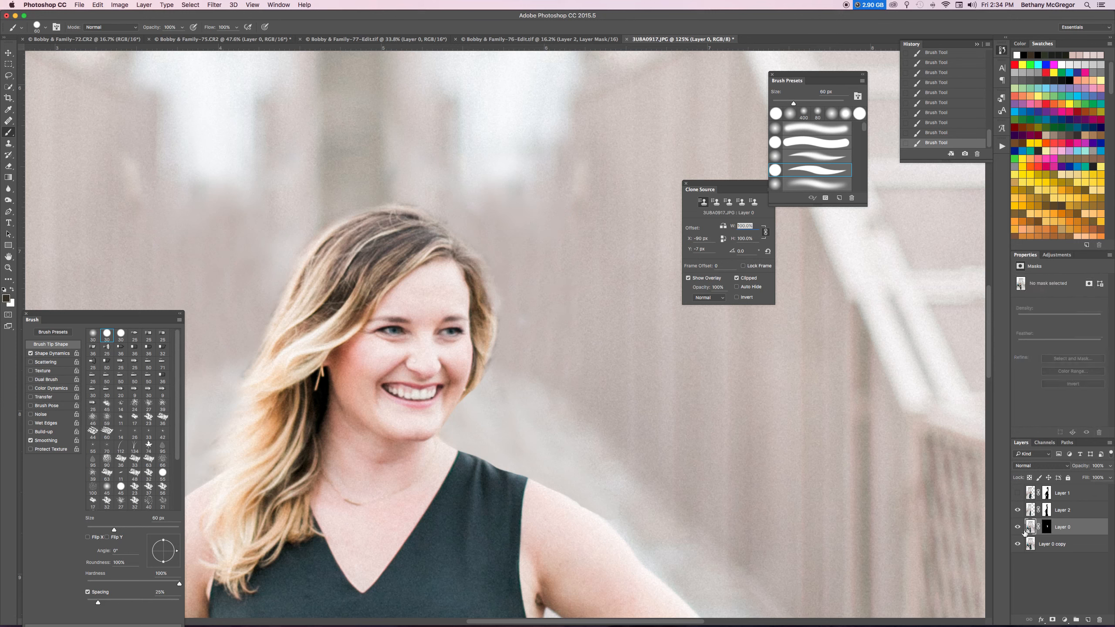
{"action": "left_click", "coordinate": [10, 120]}
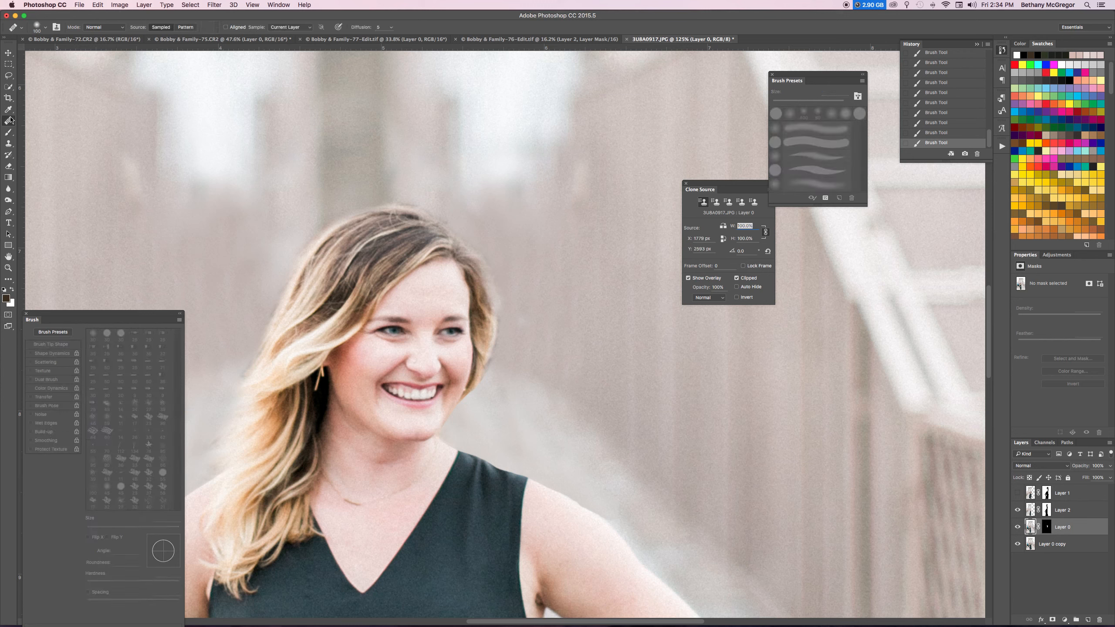
{"action": "left_click", "coordinate": [47, 136]}
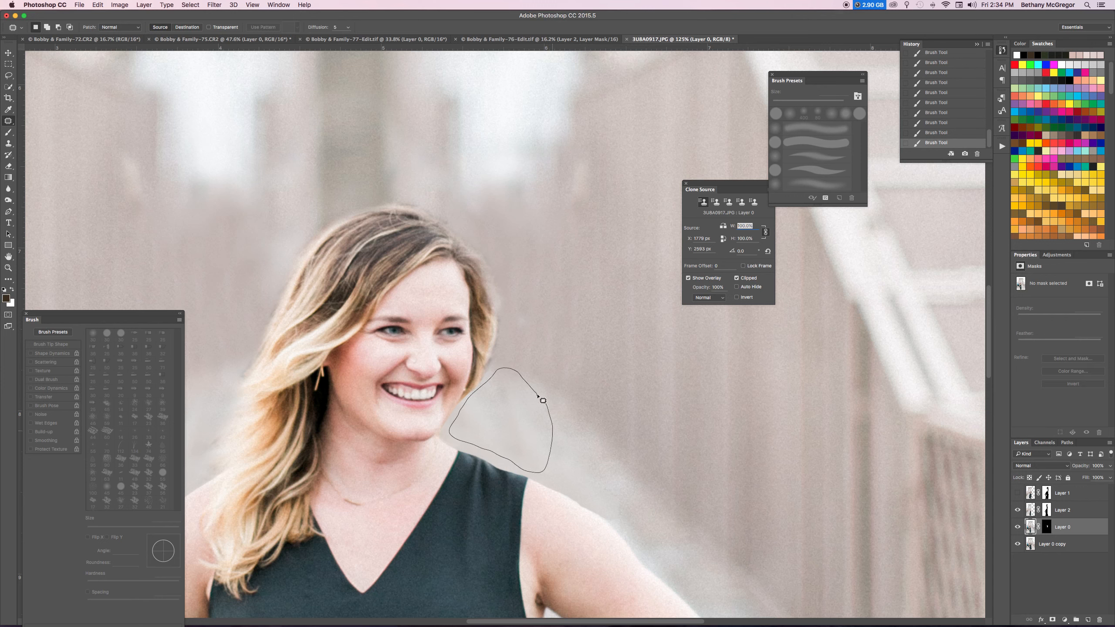
{"action": "left_click_drag", "start_coordinate": [517, 430], "coordinate": [630, 390]}
{"action": "left_click_drag", "start_coordinate": [511, 432], "coordinate": [596, 472]}
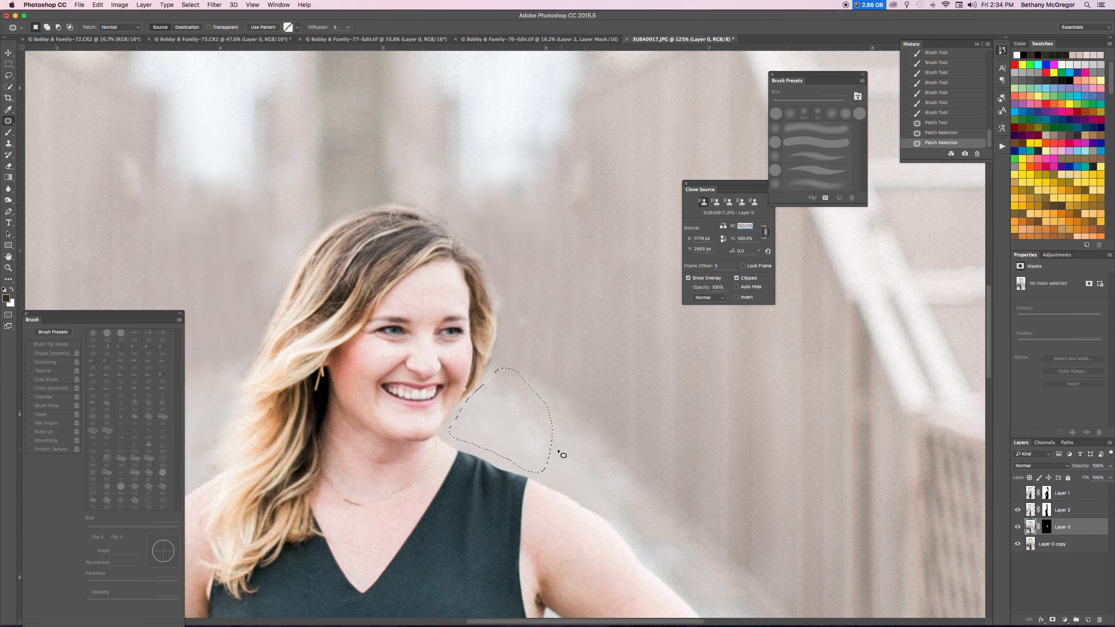
{"action": "key", "text": "super+z"}
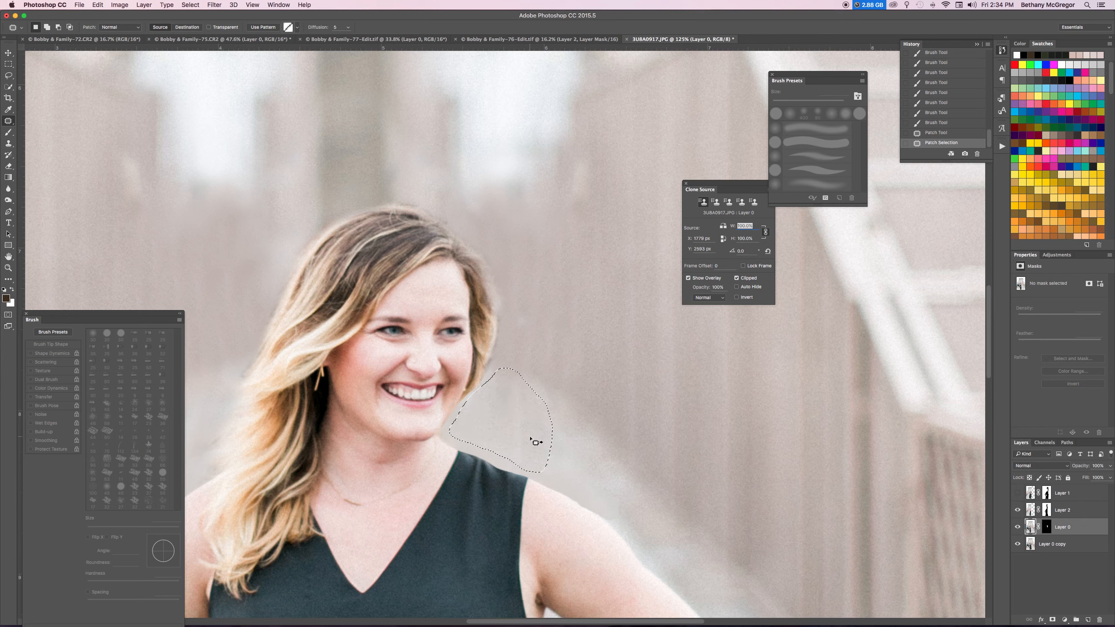
{"action": "key", "text": "super+d"}
{"action": "left_click_drag", "start_coordinate": [571, 473], "coordinate": [664, 440]}
{"action": "key", "text": "super+d"}
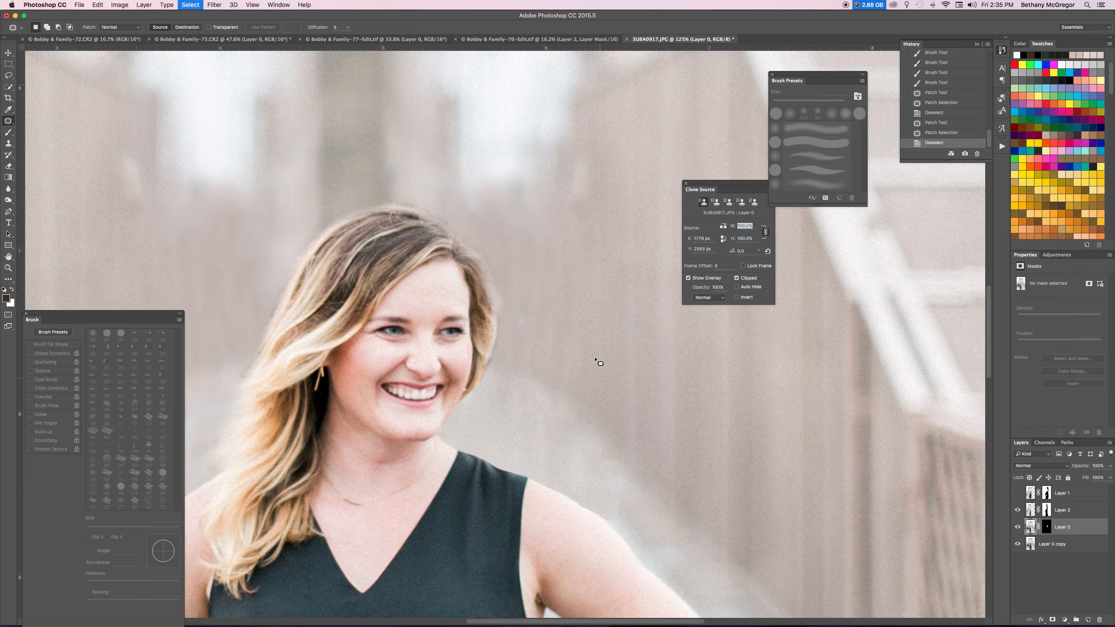
Step: Inspect the retouched background around the woman, both close up and in the full portrait
{"action": "scroll", "coordinate": [596, 347], "scroll_direction": "down", "scroll_amount": 10}
{"action": "scroll", "coordinate": [599, 386], "scroll_direction": "up", "scroll_amount": 4}
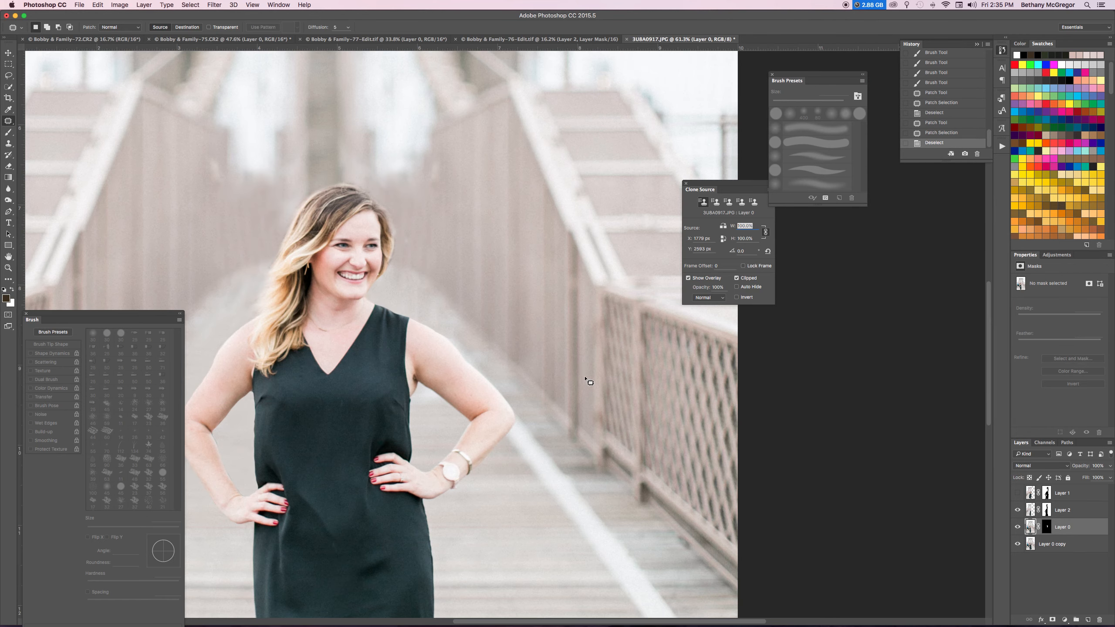
{"action": "scroll", "coordinate": [489, 343], "scroll_direction": "left", "scroll_amount": 3}
{"action": "scroll", "coordinate": [490, 338], "scroll_direction": "left", "scroll_amount": 6}
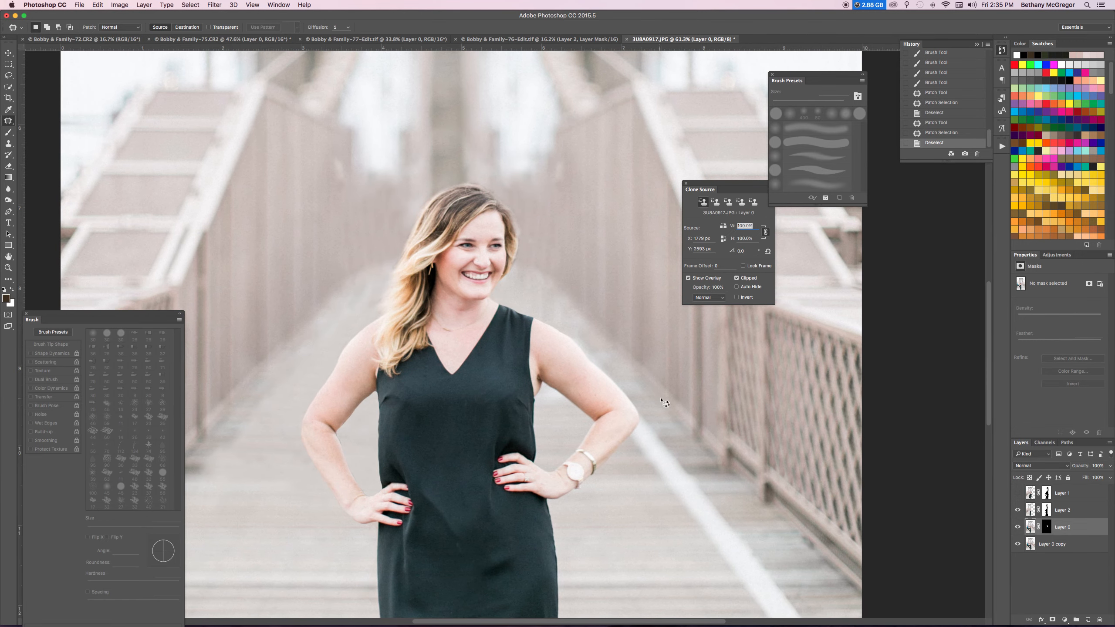
{"action": "scroll", "coordinate": [588, 392], "scroll_direction": "up", "scroll_amount": 3}
{"action": "scroll", "coordinate": [589, 391], "scroll_direction": "down", "scroll_amount": 6}
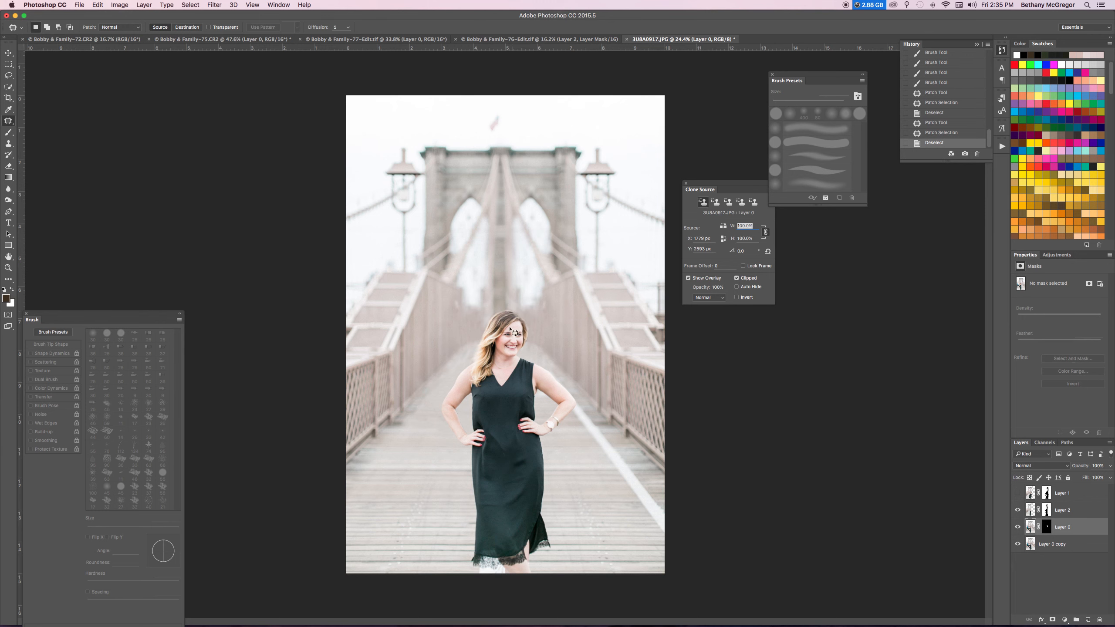
{"action": "scroll", "coordinate": [450, 374], "scroll_direction": "up", "scroll_amount": 3}
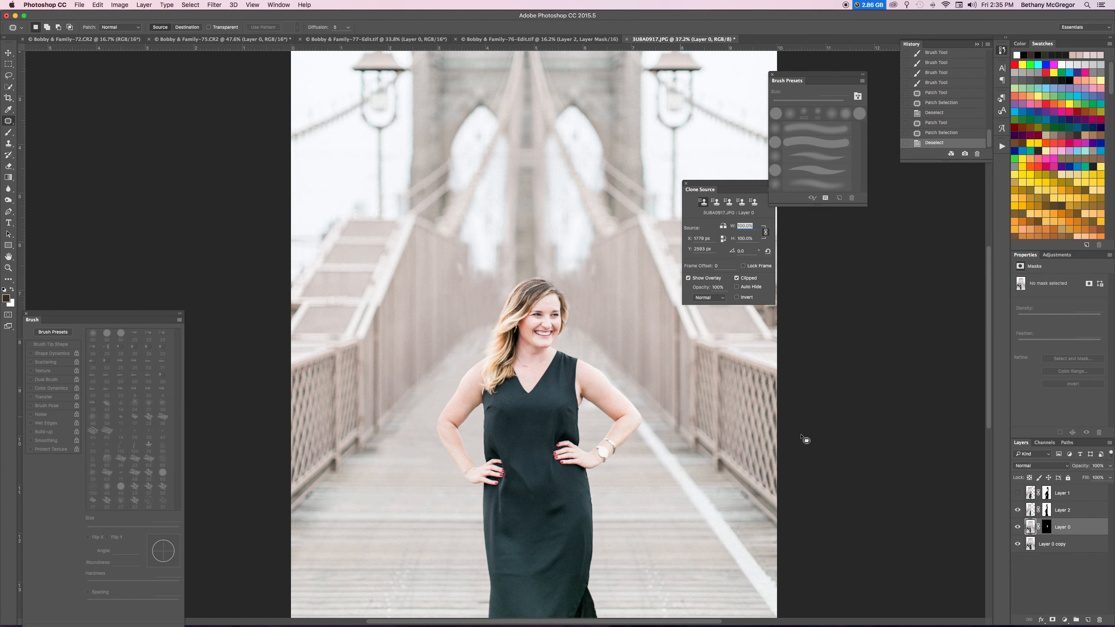
{"action": "scroll", "coordinate": [463, 314], "scroll_direction": "down", "scroll_amount": 4}
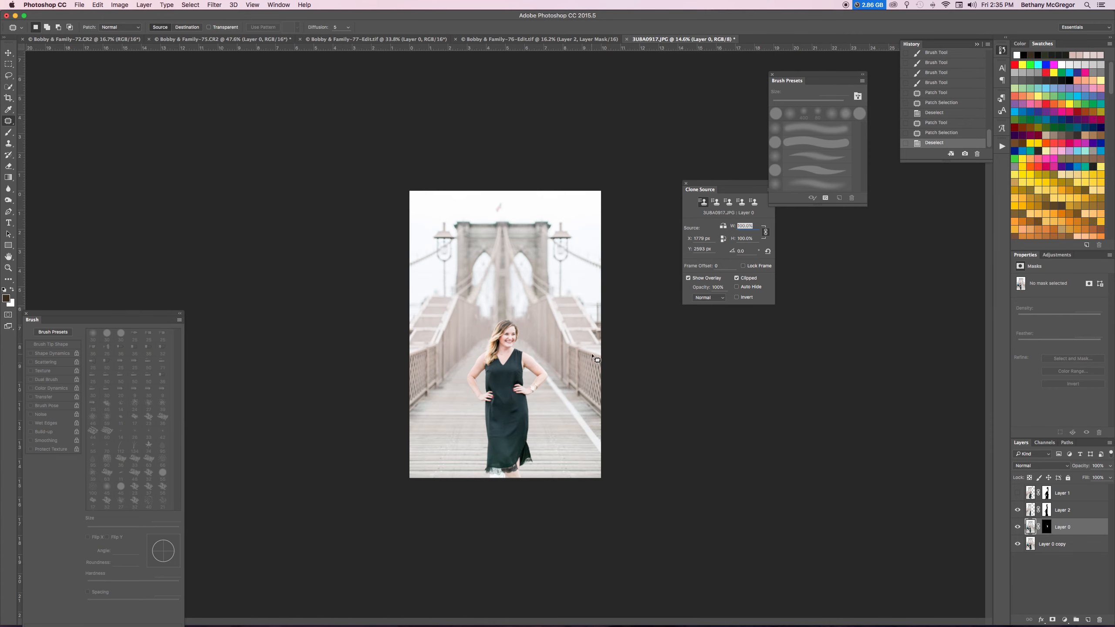
Step: Flatten all layers into one image, discarding the hidden Layer 1
{"action": "left_click", "coordinate": [1081, 544]}
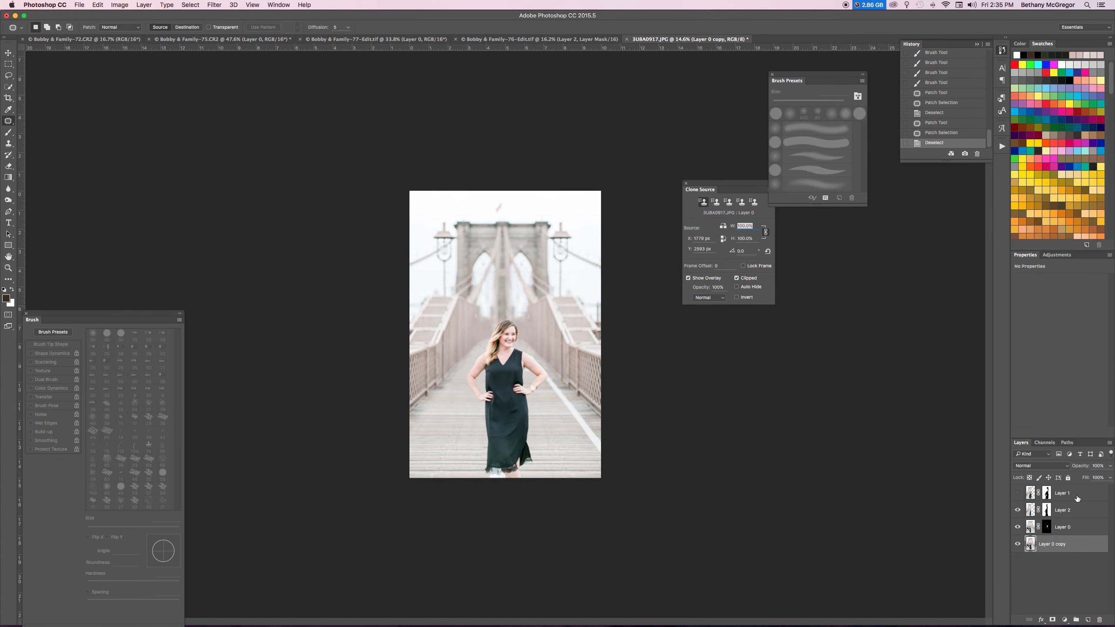
{"action": "left_click", "coordinate": [1078, 496], "text": "shift"}
{"action": "right_click", "coordinate": [1078, 496]}
{"action": "left_click", "coordinate": [1010, 522]}
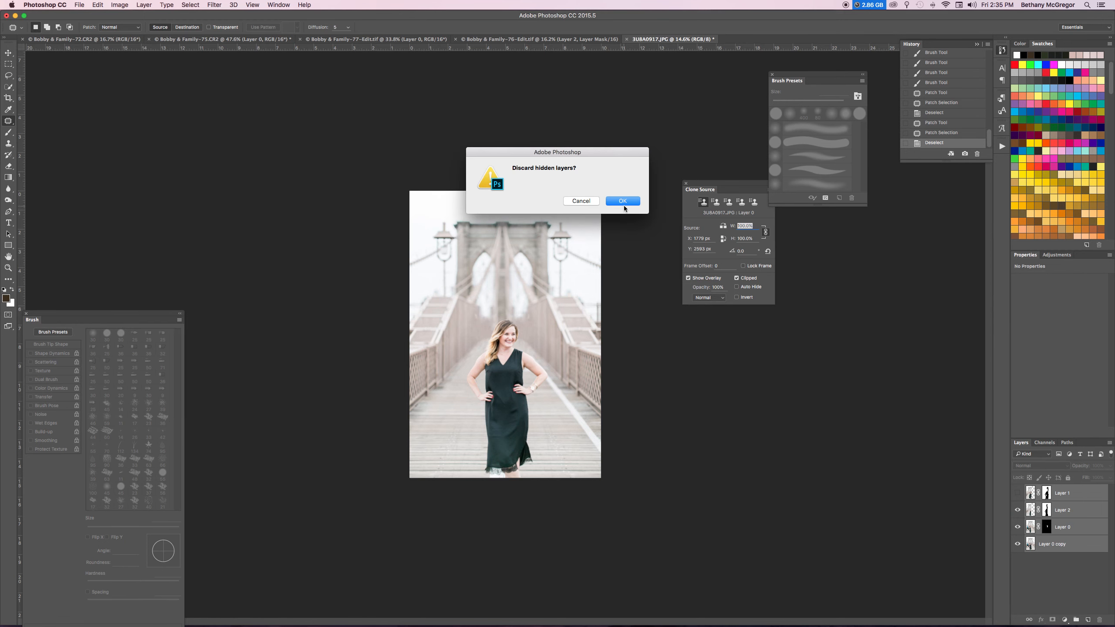
{"action": "left_click", "coordinate": [624, 203]}
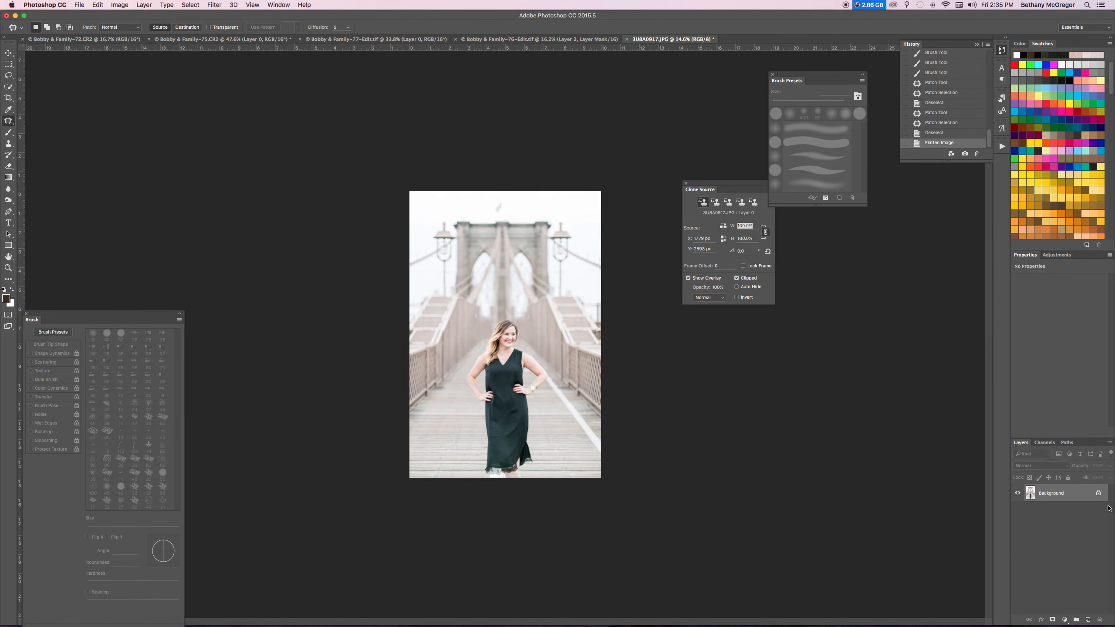
Step: Unlock the flattened background as Layer 0, place a duplicate beneath it, and select the upper layer
{"action": "left_click", "coordinate": [1099, 497]}
{"action": "left_click_drag", "start_coordinate": [1095, 498], "coordinate": [1094, 519]}
{"action": "left_click", "coordinate": [1093, 521]}
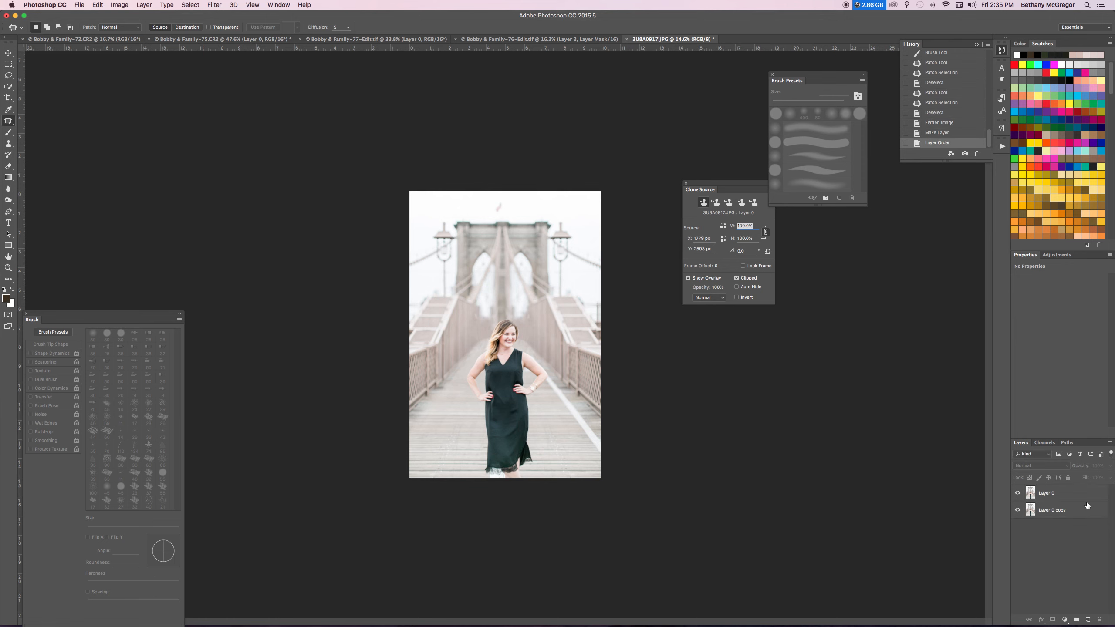
{"action": "left_click", "coordinate": [1088, 494]}
Step: Patch the background beside the woman's long hair, just above her shoulder, with clean surrounding background
{"action": "scroll", "coordinate": [478, 368], "scroll_direction": "up", "scroll_amount": 5}
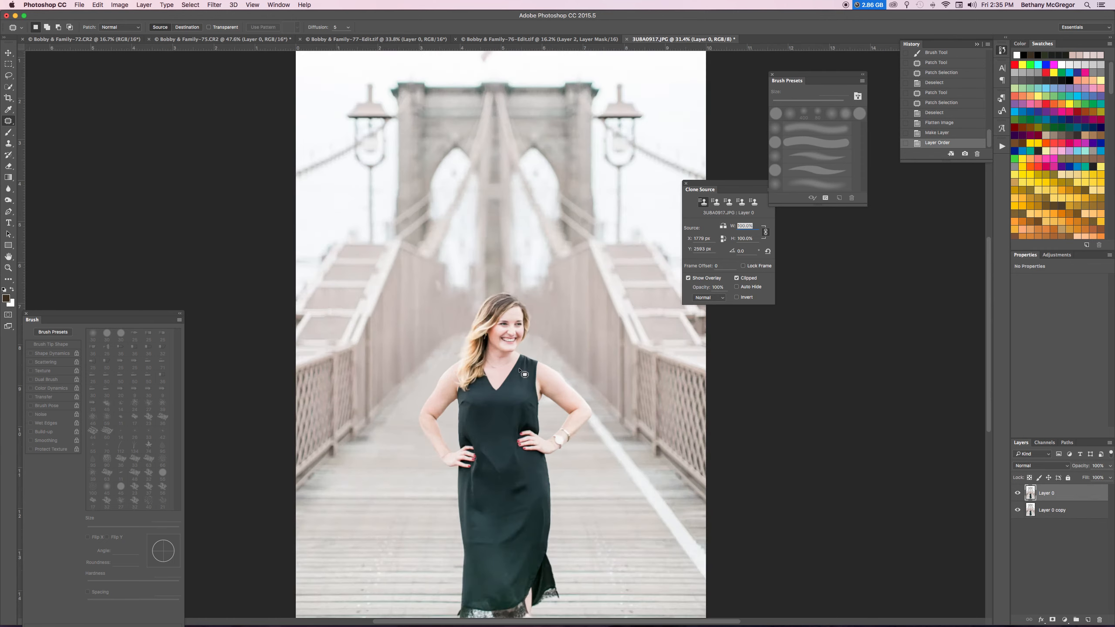
{"action": "scroll", "coordinate": [385, 379], "scroll_direction": "up", "scroll_amount": 2}
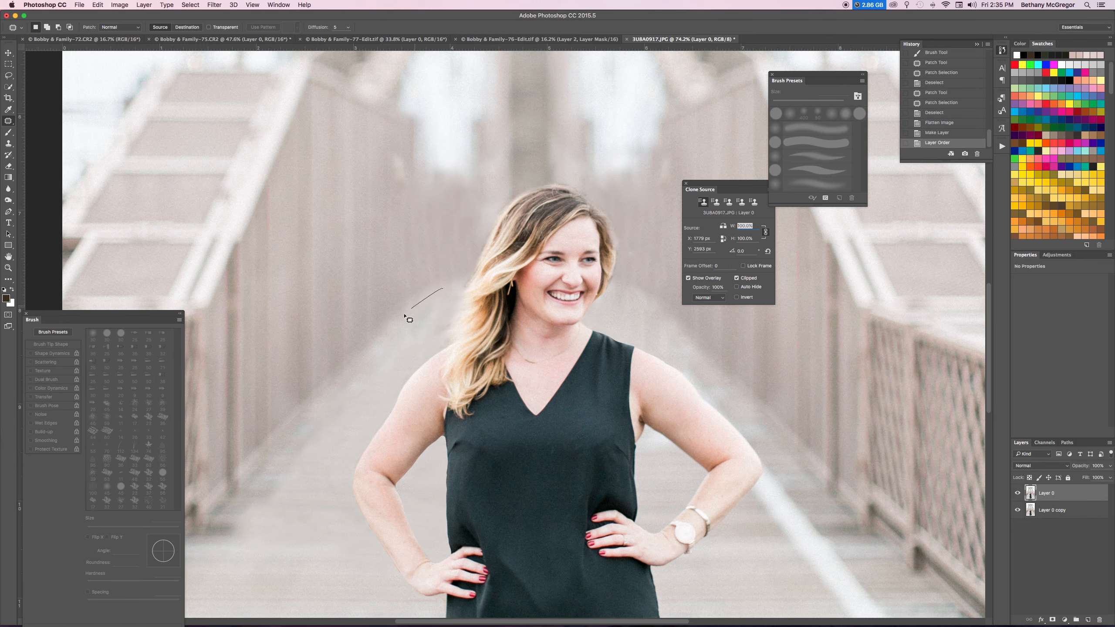
{"action": "left_click_drag", "start_coordinate": [458, 294], "coordinate": [455, 292]}
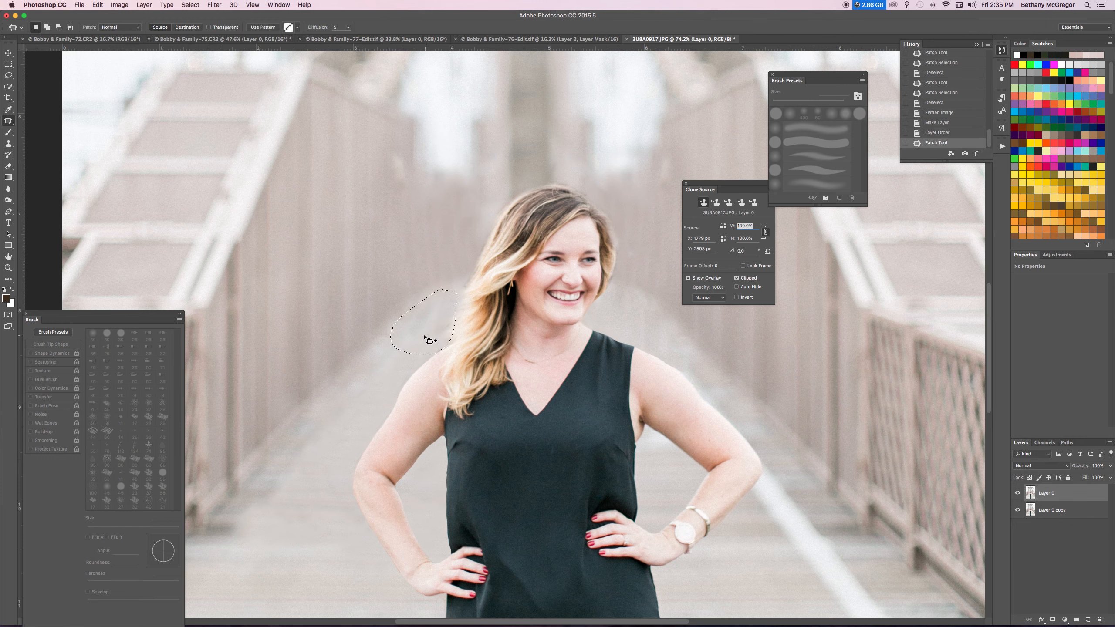
{"action": "left_click_drag", "start_coordinate": [441, 340], "coordinate": [646, 322]}
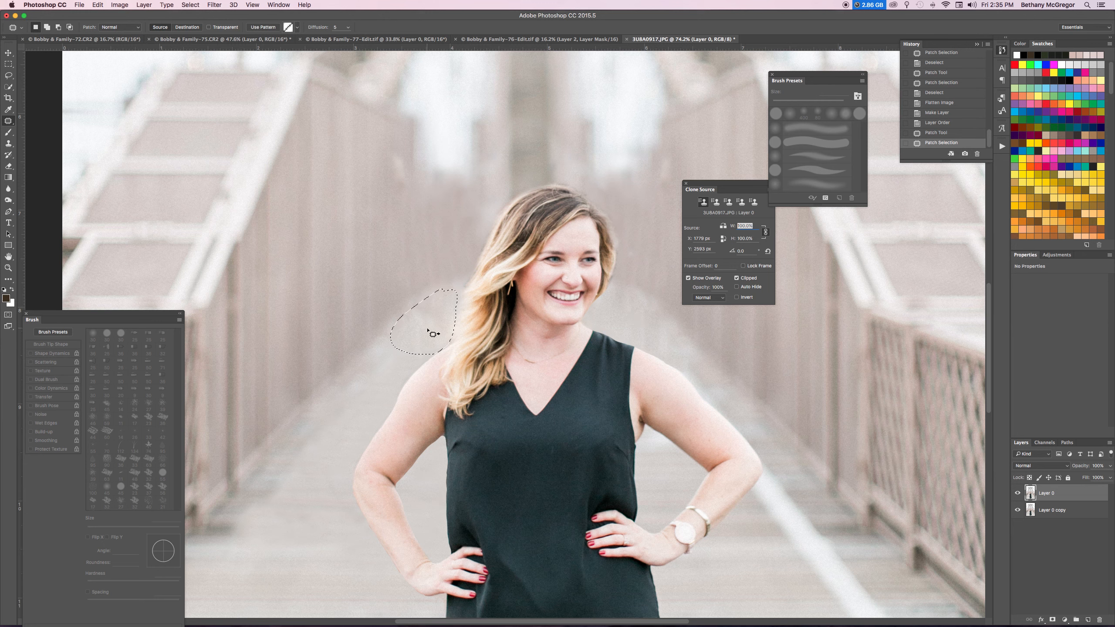
{"action": "left_click_drag", "start_coordinate": [341, 462], "coordinate": [302, 483]}
{"action": "key", "text": "super+d"}
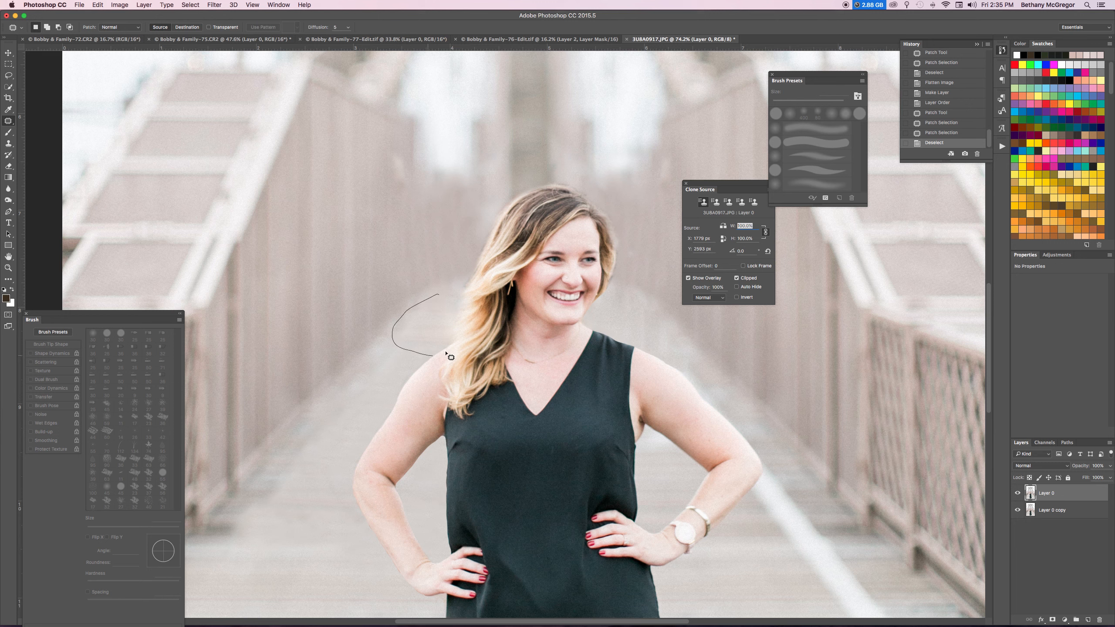
Step: Outline the blotchy background beside the hair again, try patching it from the fence area, and undo the patch
{"action": "left_click_drag", "start_coordinate": [445, 295], "coordinate": [443, 294]}
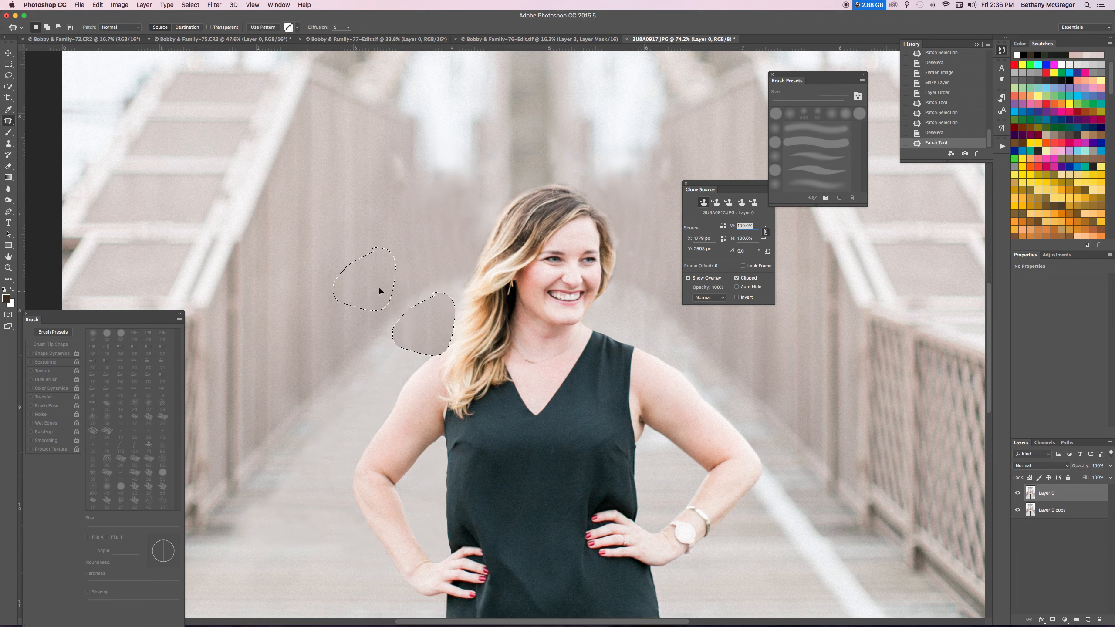
{"action": "left_click_drag", "start_coordinate": [374, 288], "coordinate": [374, 289]}
{"action": "key", "text": "super+d"}
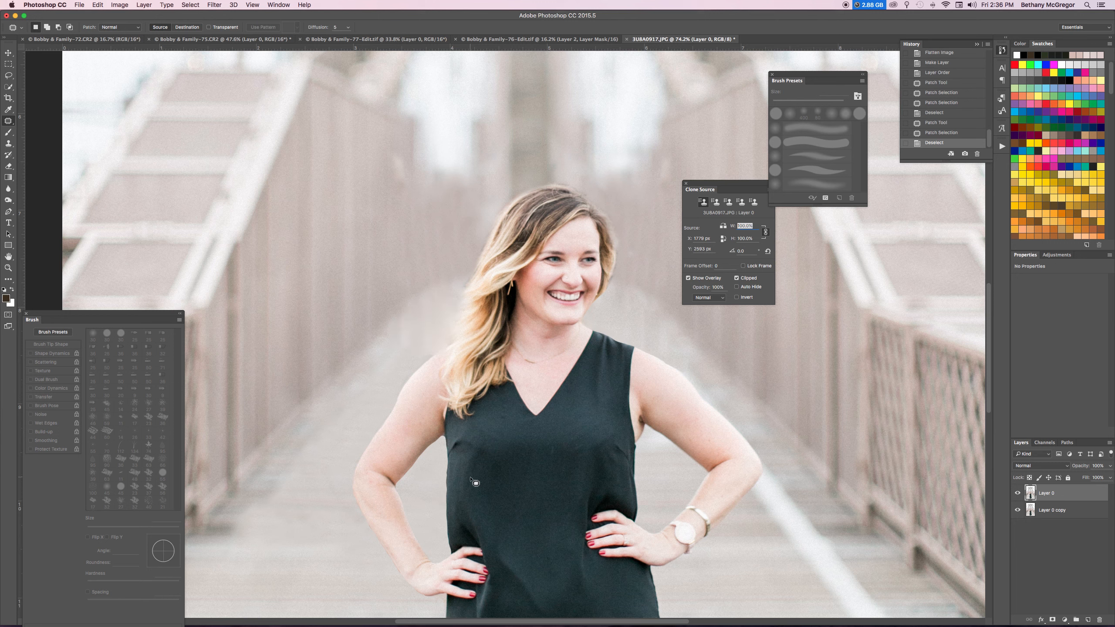
{"action": "key", "text": "alt+super+z"}
{"action": "key", "text": "alt+super+z"}
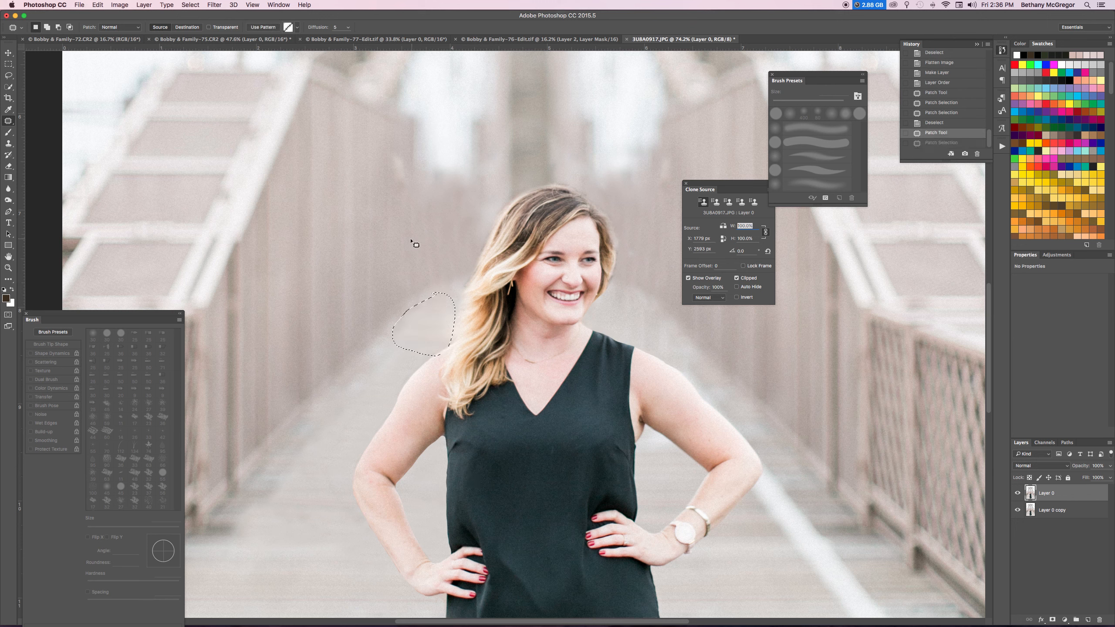
Step: Trim the patch selection along the shoulder and try patching it from the blurred fence
{"action": "key", "text": "alt"}
{"action": "mouse_move", "coordinate": [460, 359]}
{"action": "left_mouse_down"}
{"action": "mouse_move", "coordinate": [430, 369]}
{"action": "mouse_move", "coordinate": [436, 325]}
{"action": "mouse_move", "coordinate": [370, 284]}
{"action": "left_mouse_up"}
{"action": "key", "text": "super+d"}
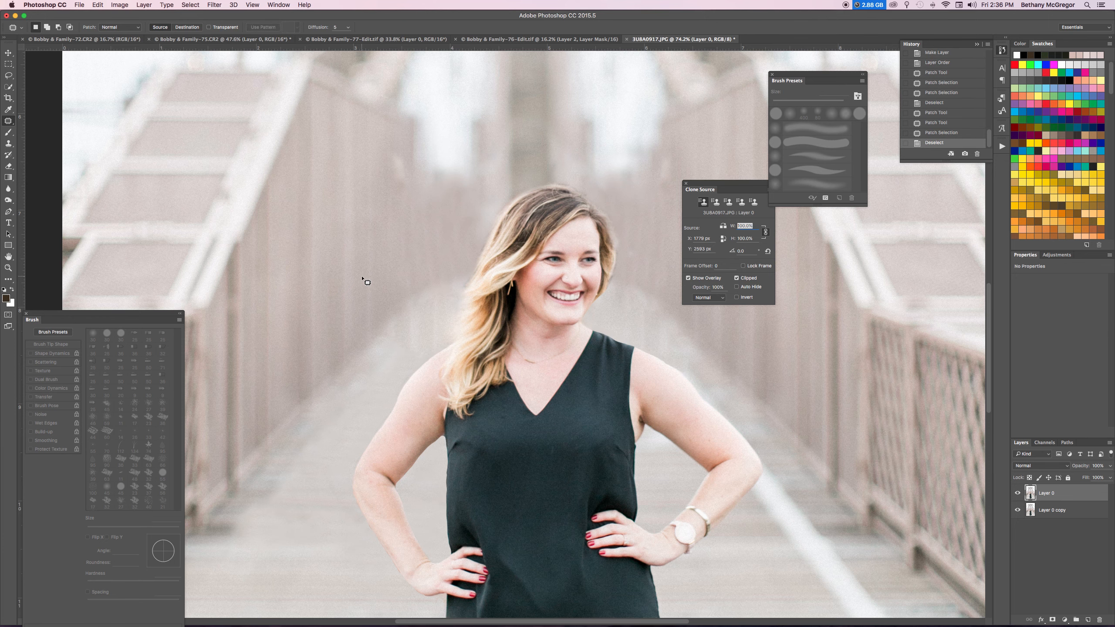
Step: Undo the last patch beside the hair and patch that area with a sample from the boardwalk instead
{"action": "scroll", "coordinate": [366, 282], "scroll_direction": "down", "scroll_amount": 3}
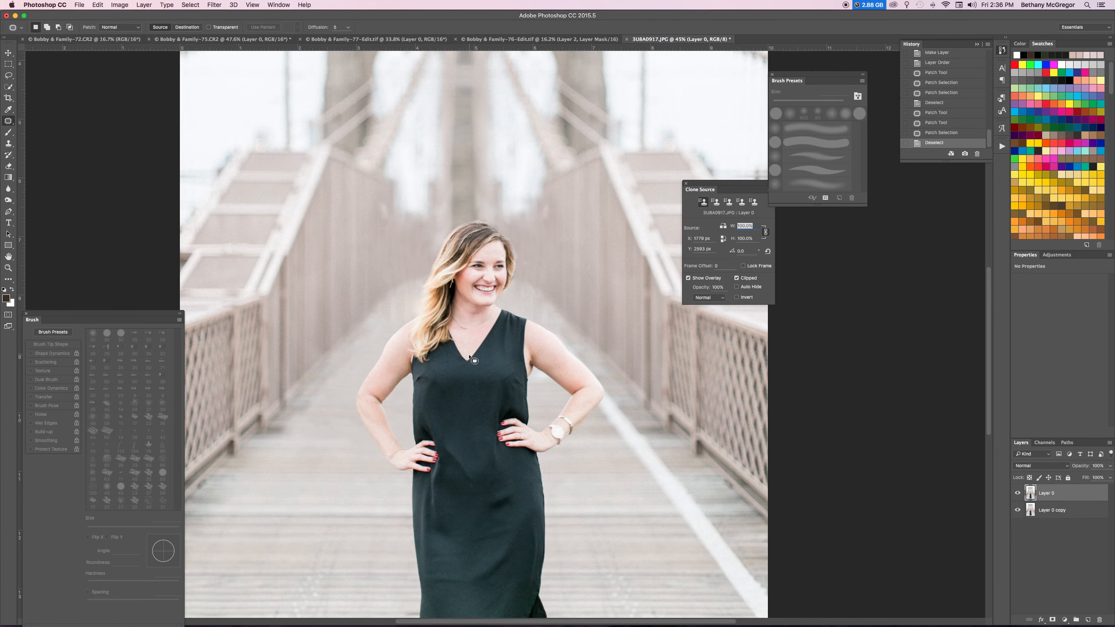
{"action": "scroll", "coordinate": [473, 351], "scroll_direction": "down", "scroll_amount": 2}
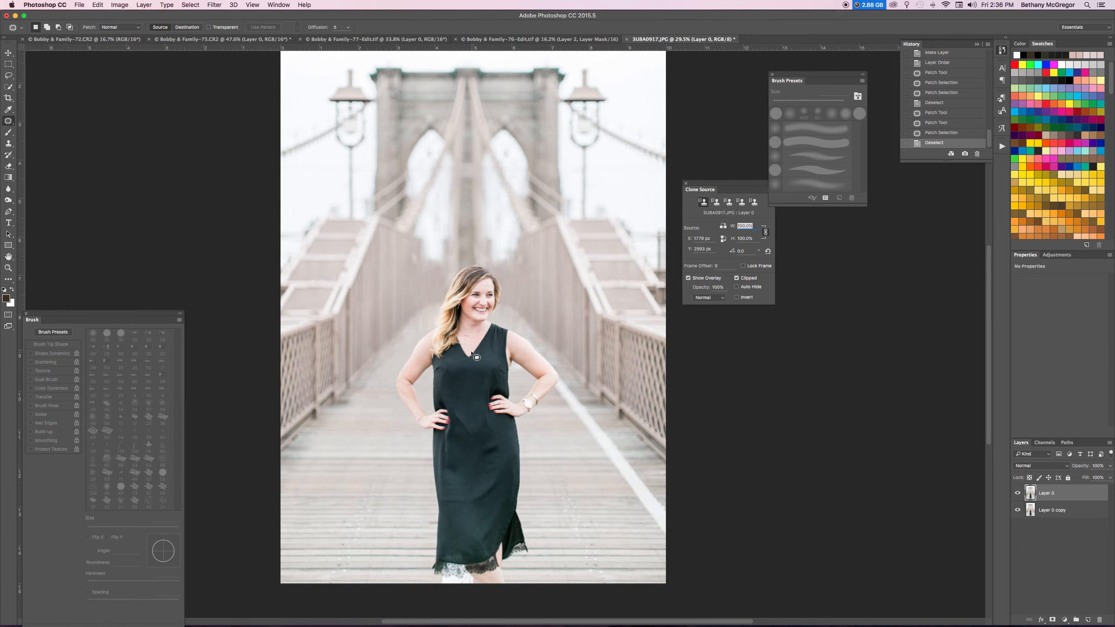
{"action": "scroll", "coordinate": [473, 367], "scroll_direction": "up", "scroll_amount": 5}
{"action": "scroll", "coordinate": [474, 369], "scroll_direction": "down", "scroll_amount": 5}
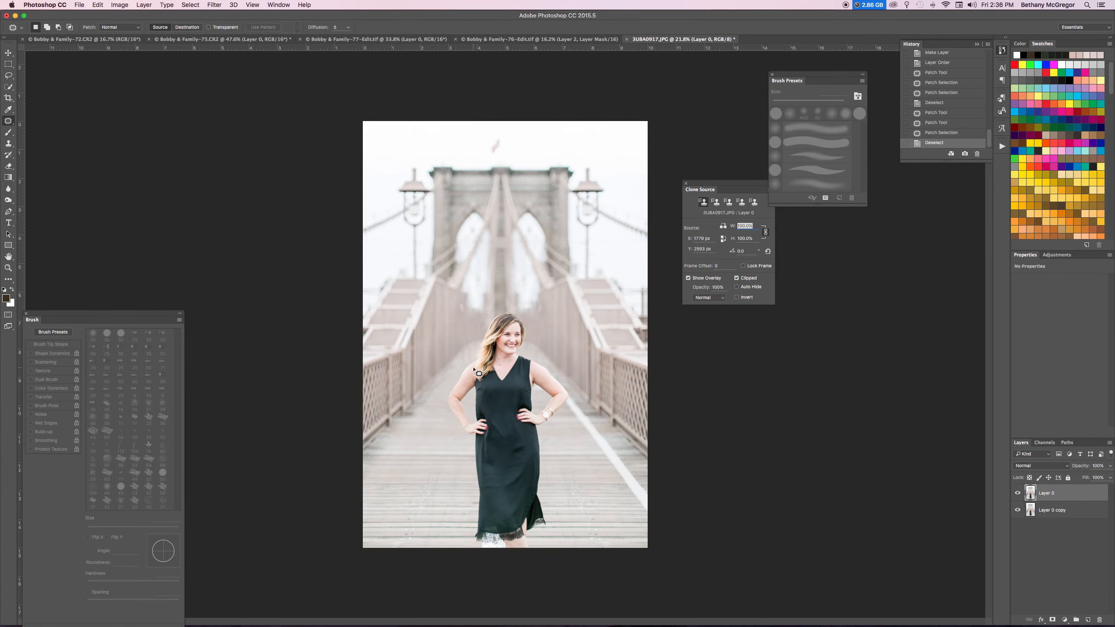
{"action": "scroll", "coordinate": [479, 373], "scroll_direction": "up", "scroll_amount": 3}
{"action": "key", "text": "super+alt+z"}
{"action": "key", "text": "super+alt+z"}
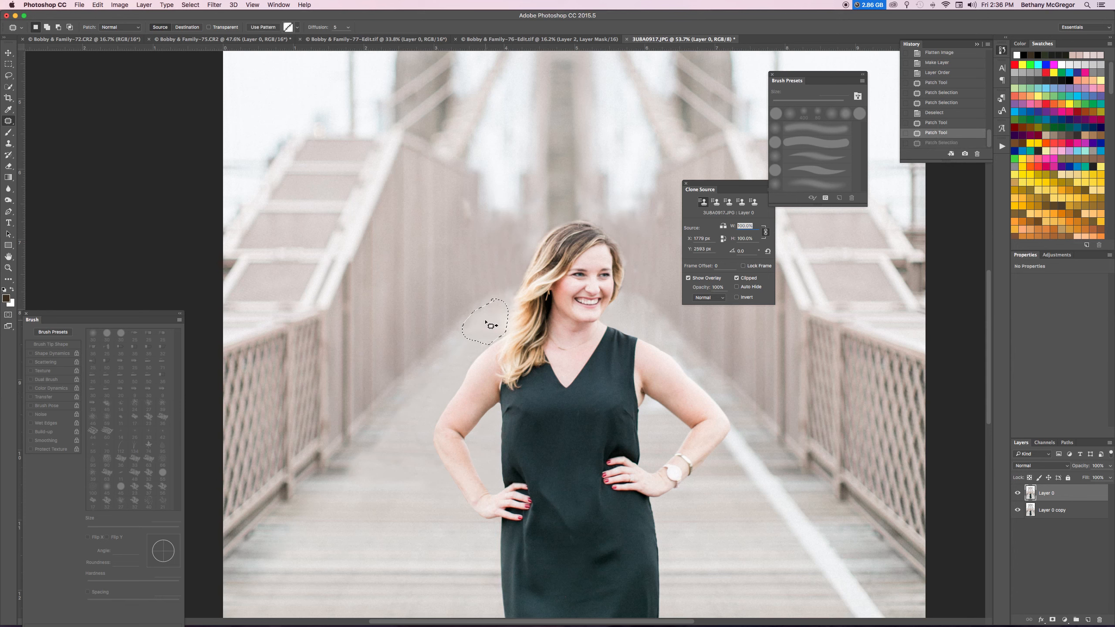
{"action": "left_click_drag", "start_coordinate": [481, 318], "coordinate": [390, 463]}
{"action": "key", "text": "super+d"}
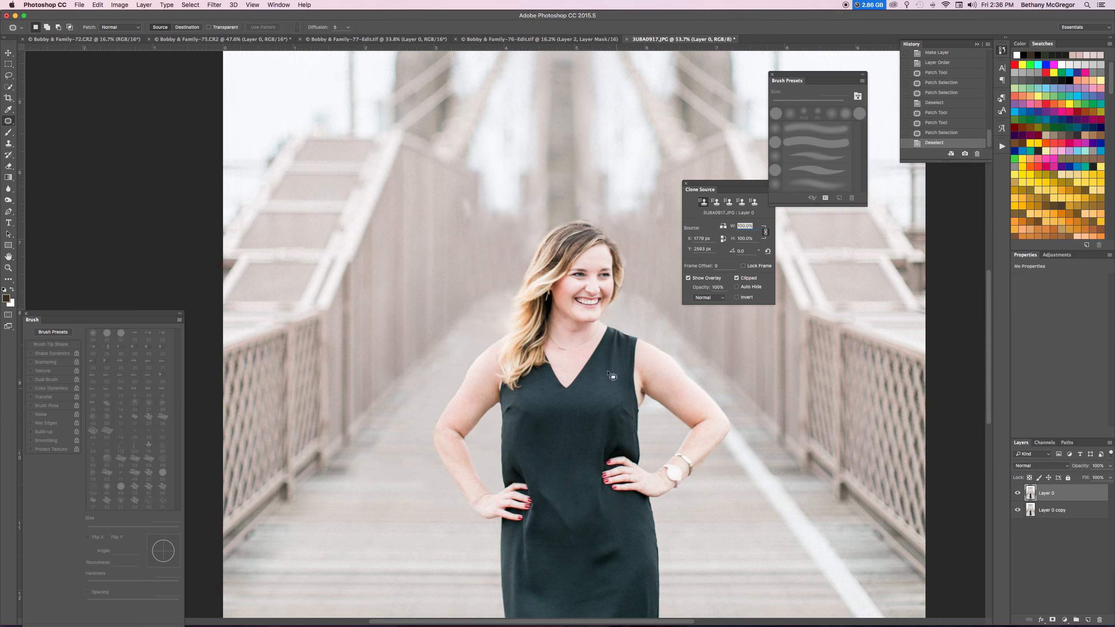
Step: Patch the background between the woman's chin and her other shoulder with a sample from the boardwalk, and check the full portrait
{"action": "mouse_move", "coordinate": [648, 307]}
{"action": "left_mouse_down"}
{"action": "mouse_move", "coordinate": [626, 302]}
{"action": "mouse_move", "coordinate": [603, 316]}
{"action": "mouse_move", "coordinate": [645, 342]}
{"action": "mouse_move", "coordinate": [668, 337]}
{"action": "mouse_move", "coordinate": [662, 316]}
{"action": "mouse_move", "coordinate": [643, 310]}
{"action": "mouse_move", "coordinate": [755, 555]}
{"action": "mouse_move", "coordinate": [779, 536]}
{"action": "mouse_move", "coordinate": [771, 509]}
{"action": "mouse_move", "coordinate": [748, 505]}
{"action": "left_mouse_up"}
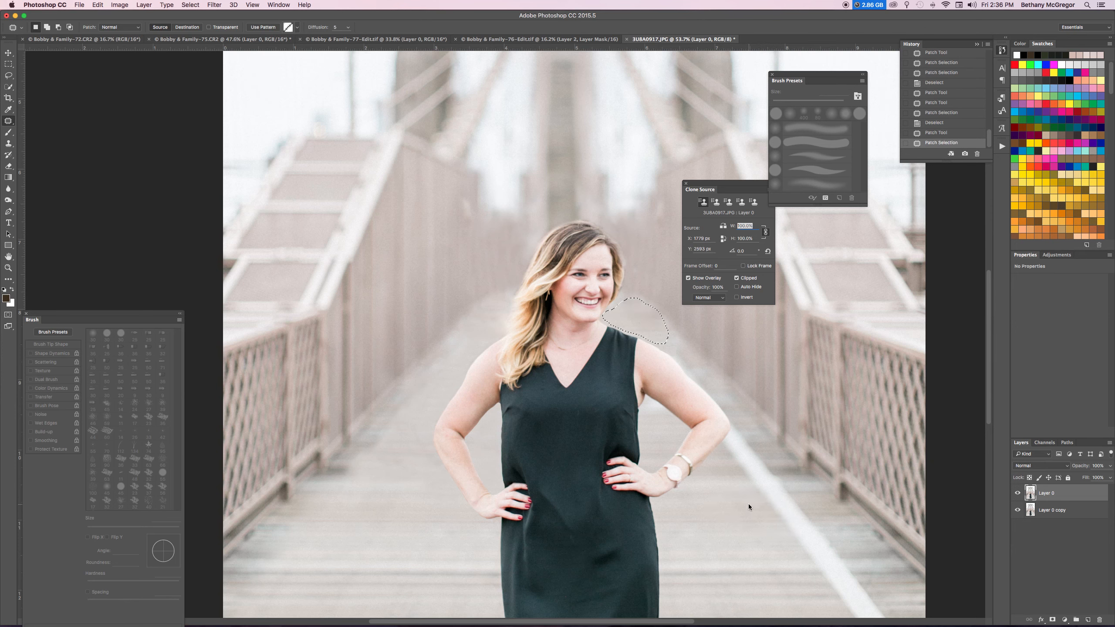
{"action": "key", "text": "super+d"}
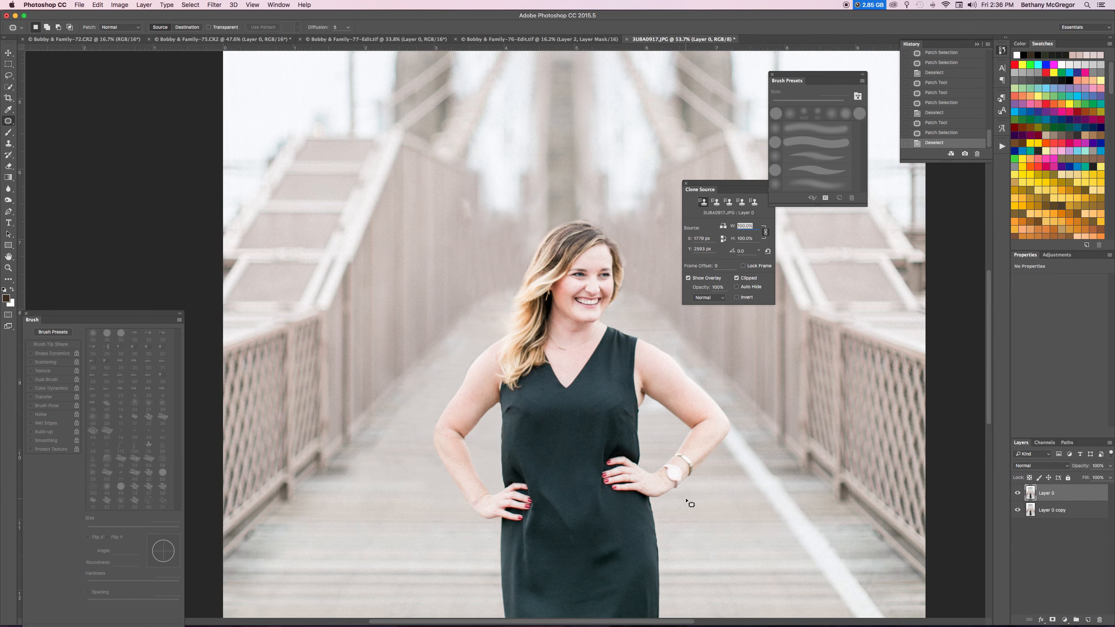
{"action": "scroll", "coordinate": [690, 505], "scroll_direction": "down", "scroll_amount": 3}
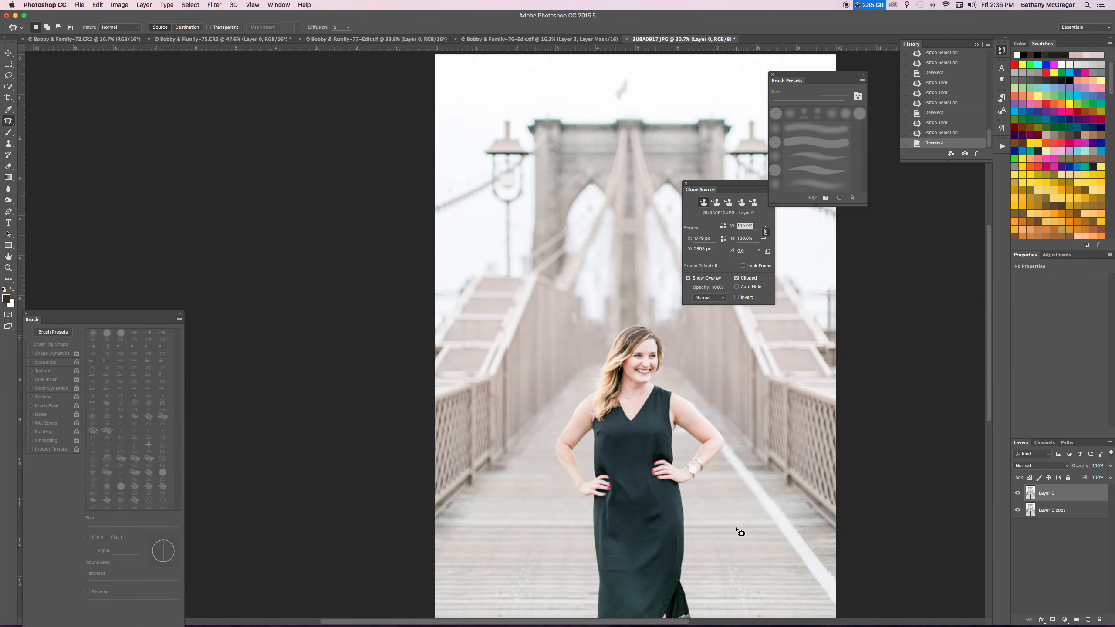
{"action": "scroll", "coordinate": [726, 492], "scroll_direction": "down", "scroll_amount": 4}
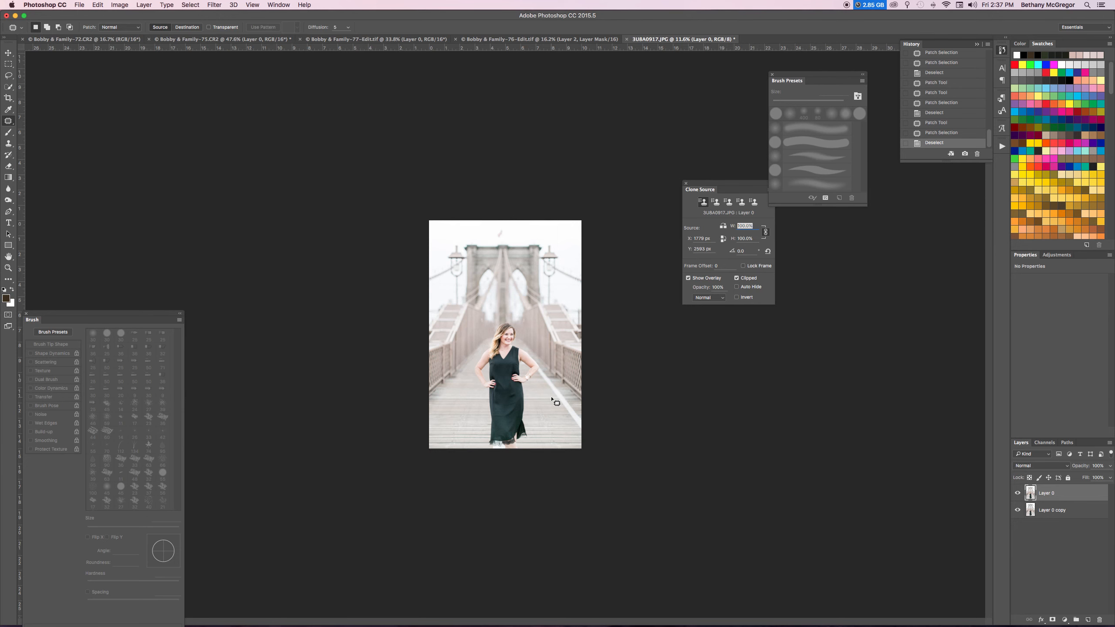
{"action": "key", "text": "super+equal"}
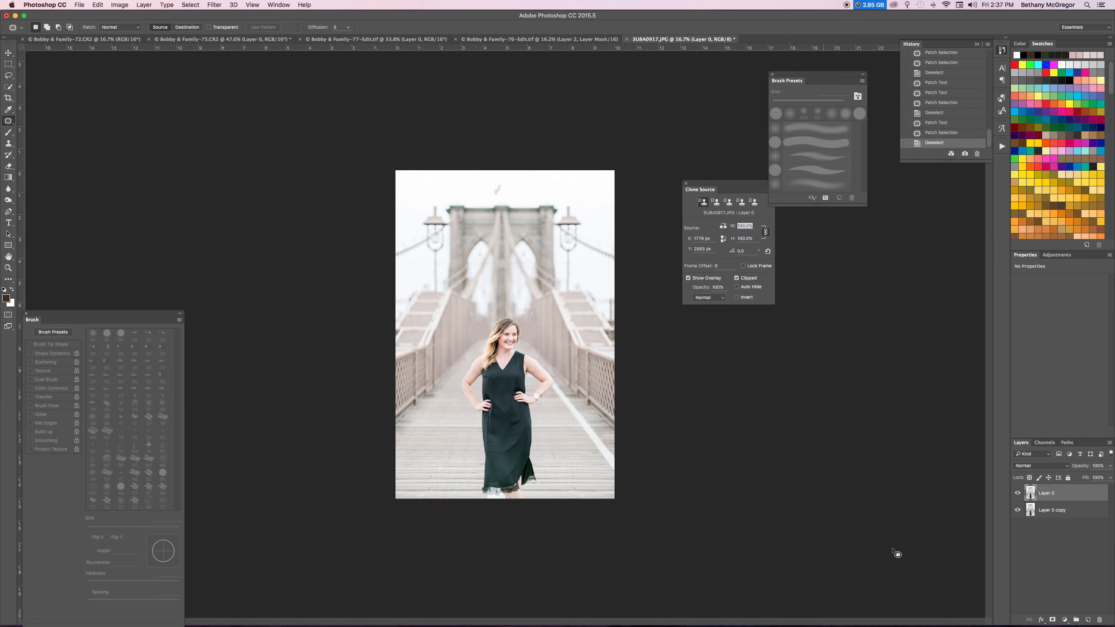
Step: Roll the image history back to the last brush stroke before the patches, restoring the separate masked layers
{"action": "key", "text": "super+z"}
{"action": "scroll", "coordinate": [937, 91], "scroll_direction": "up", "scroll_amount": 5}
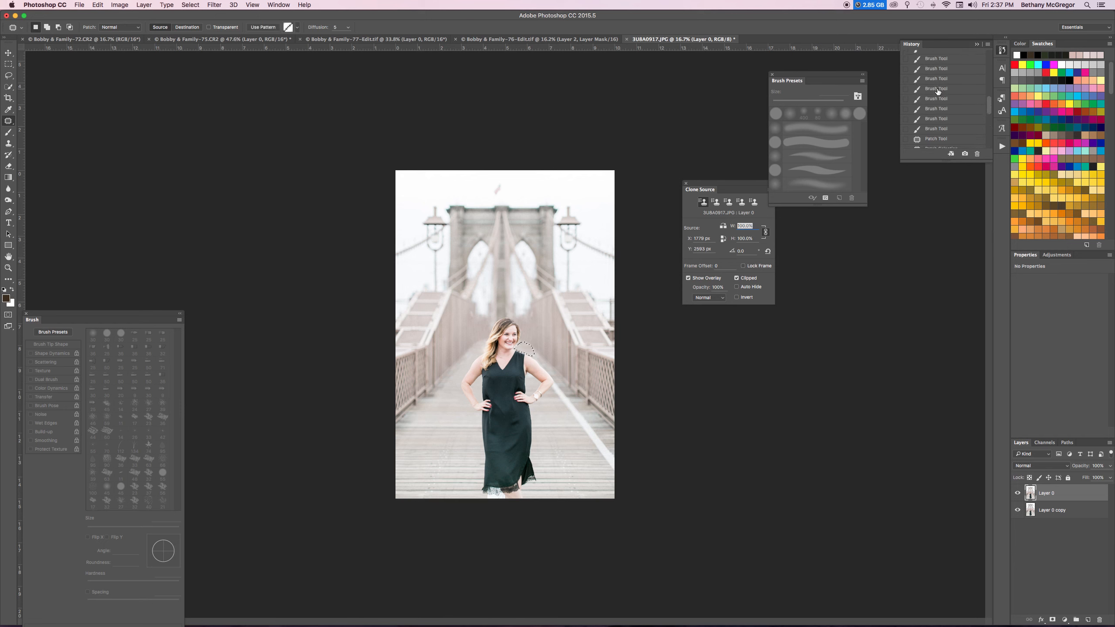
{"action": "scroll", "coordinate": [937, 91], "scroll_direction": "down", "scroll_amount": 2}
{"action": "left_click", "coordinate": [937, 94]}
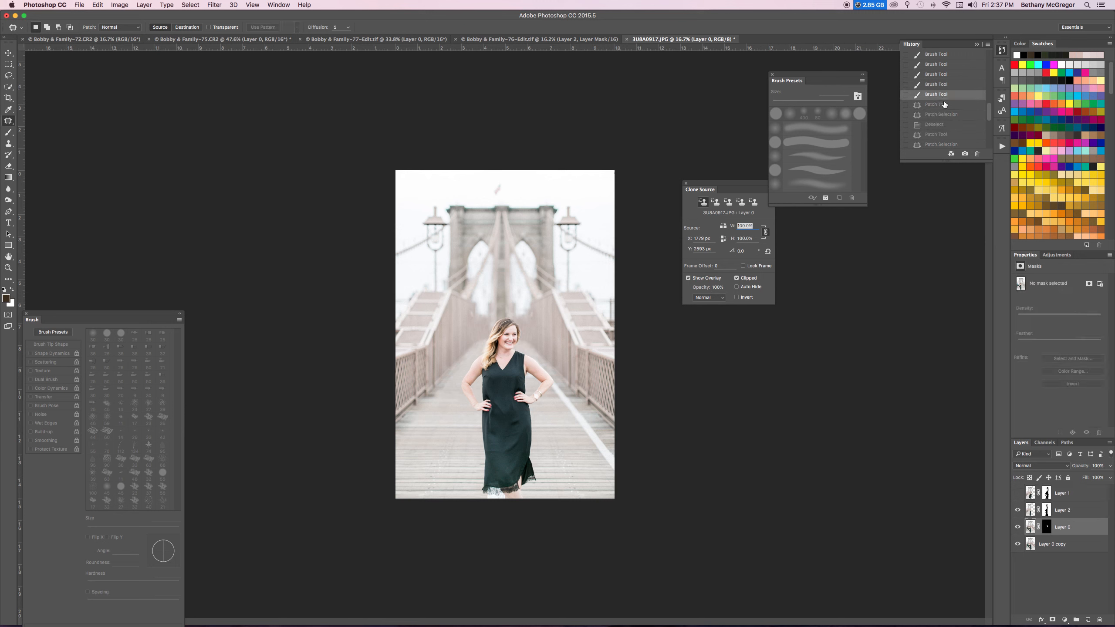
Step: Target Layer 0's mask and try painting white over the white boardwalk line with a hard 150 px brush
{"action": "left_click", "coordinate": [1048, 529]}
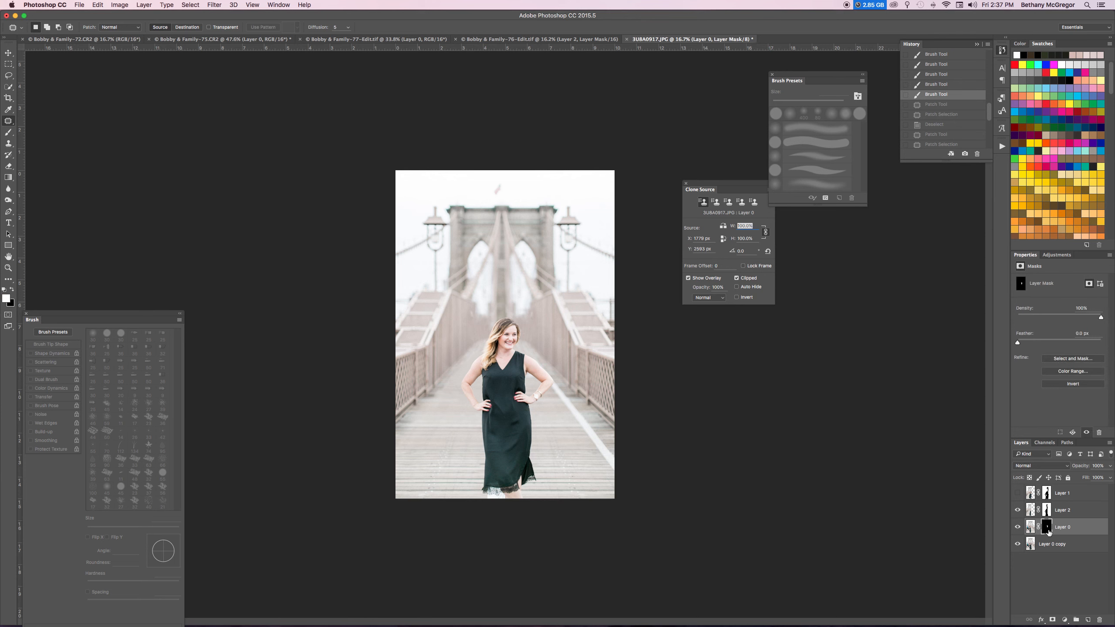
{"action": "key", "text": "b"}
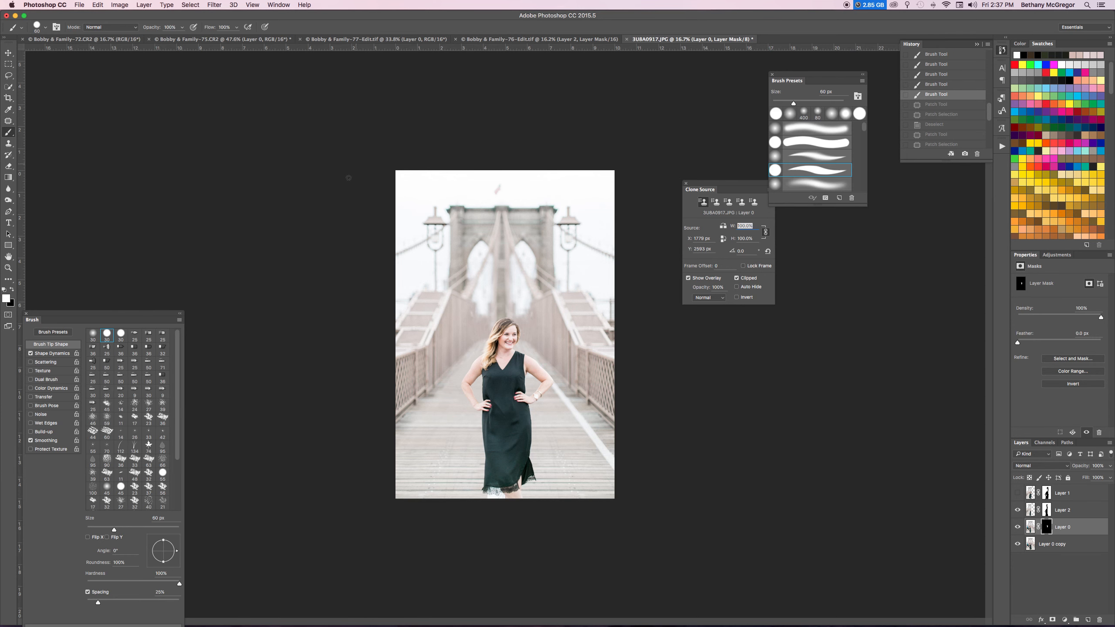
{"action": "key", "text": "bracketright"}
{"action": "key", "text": "bracketright"}
{"action": "key", "text": "bracketright"}
{"action": "key", "text": "bracketright"}
{"action": "key", "text": "bracketright"}
{"action": "left_click_drag", "start_coordinate": [599, 449], "coordinate": [575, 402]}
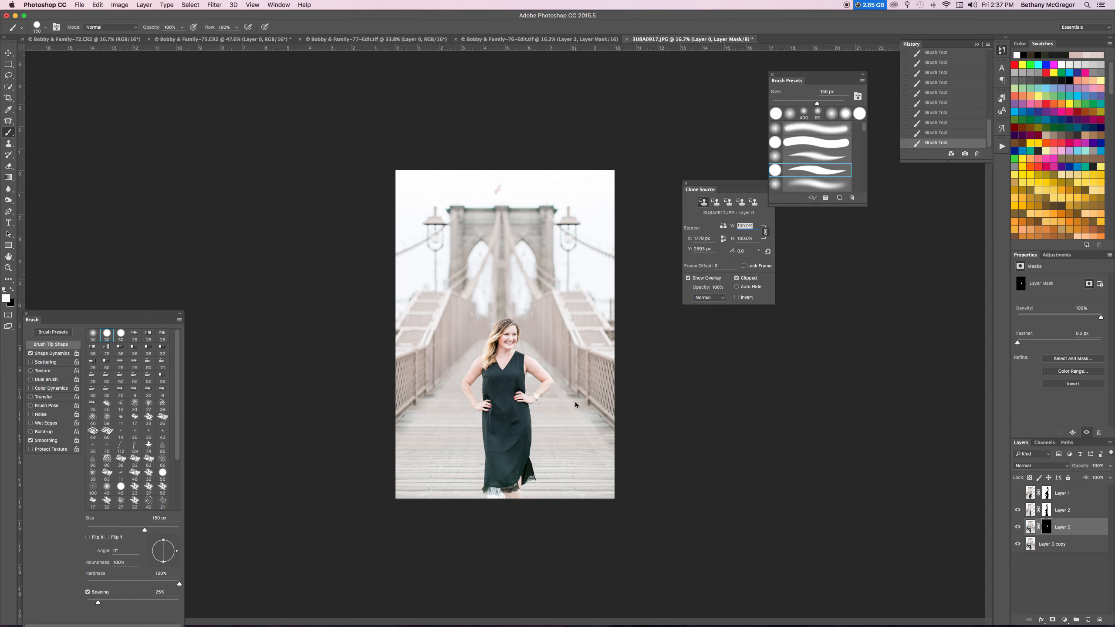
{"action": "scroll", "coordinate": [544, 403], "scroll_direction": "up", "scroll_amount": 5}
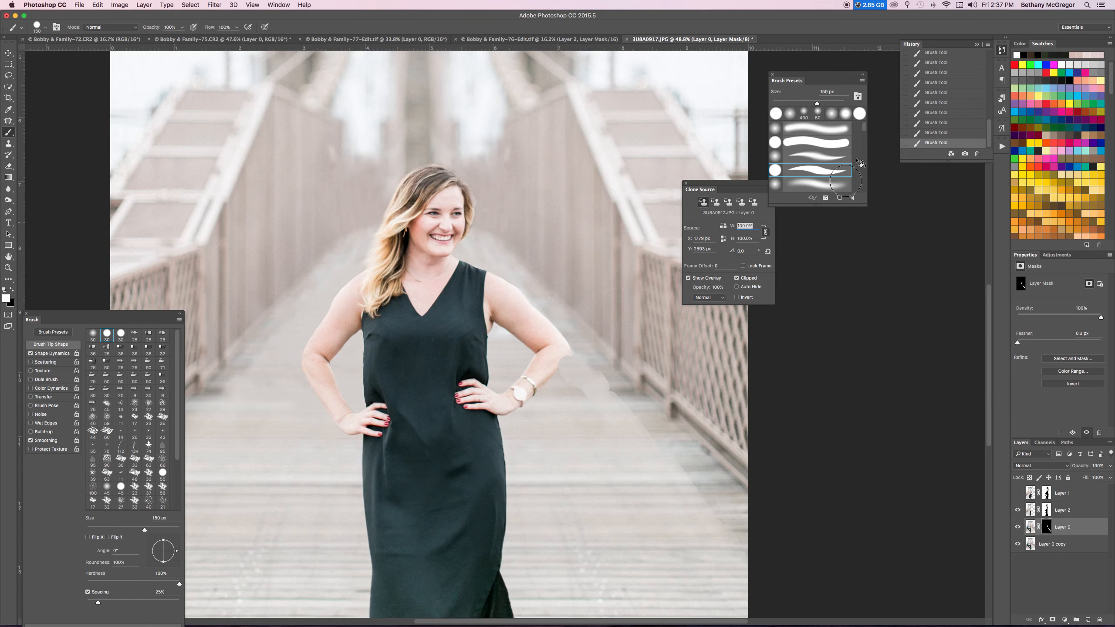
Step: Undo the hard-edged mask stroke, switch to a soft round brush at 60 px, and dab the mask at the line beside the woman's elbow
{"action": "left_click", "coordinate": [825, 159]}
{"action": "key", "text": "super+z"}
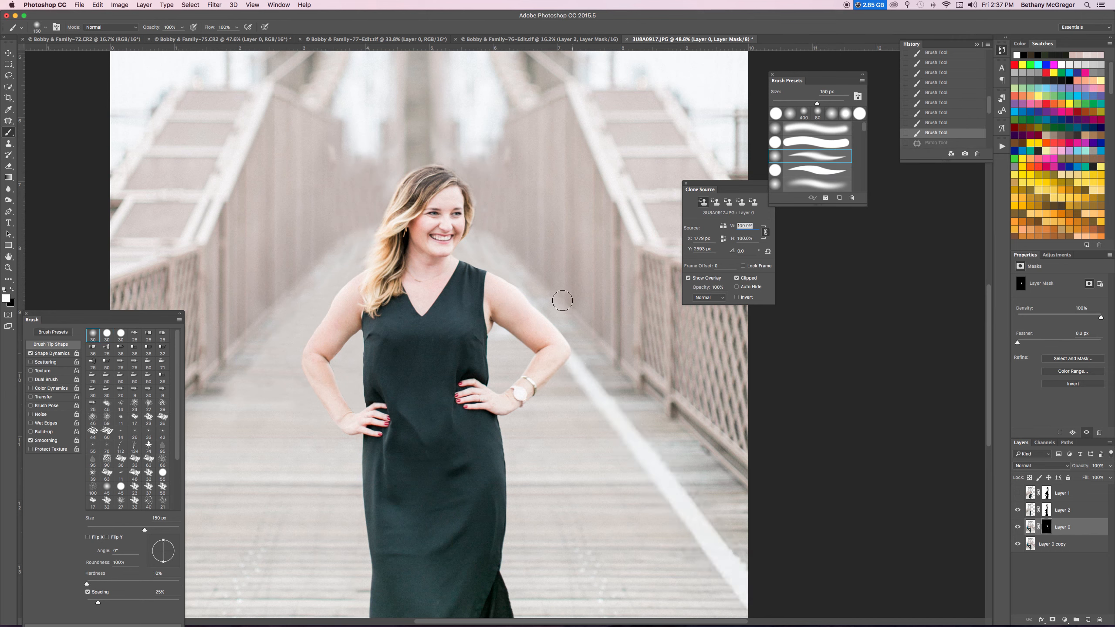
{"action": "key", "text": "bracketleft"}
{"action": "key", "text": "bracketleft"}
{"action": "key", "text": "bracketleft"}
{"action": "key", "text": "bracketleft"}
{"action": "key", "text": "bracketleft"}
{"action": "key", "text": "bracketleft"}
{"action": "key", "text": "bracketleft"}
{"action": "left_click", "coordinate": [573, 373]}
{"action": "key", "text": "bracketright"}
{"action": "key", "text": "bracketright"}
{"action": "key", "text": "bracketright"}
{"action": "key", "text": "bracketright"}
{"action": "key", "text": "bracketright"}
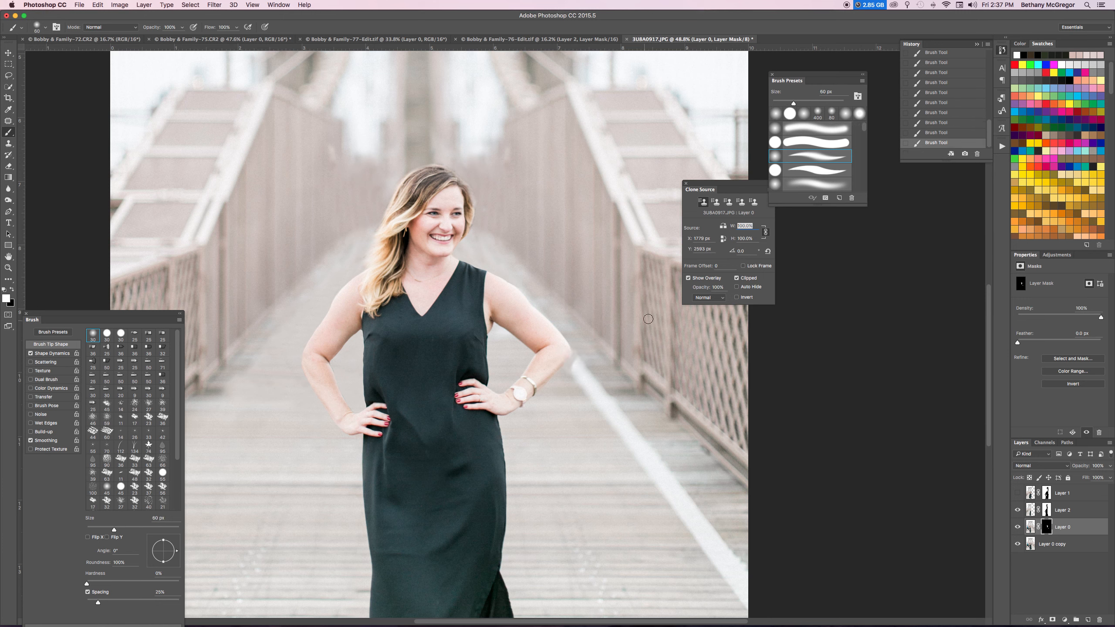
Step: Paint white on Layer 0's mask along the white boardwalk line, from the woman's elbow toward the lower edge of the photo
{"action": "mouse_move", "coordinate": [575, 366]}
{"action": "left_mouse_down"}
{"action": "mouse_move", "coordinate": [669, 490]}
{"action": "mouse_move", "coordinate": [663, 500]}
{"action": "mouse_move", "coordinate": [661, 481]}
{"action": "mouse_move", "coordinate": [677, 503]}
{"action": "left_mouse_up"}
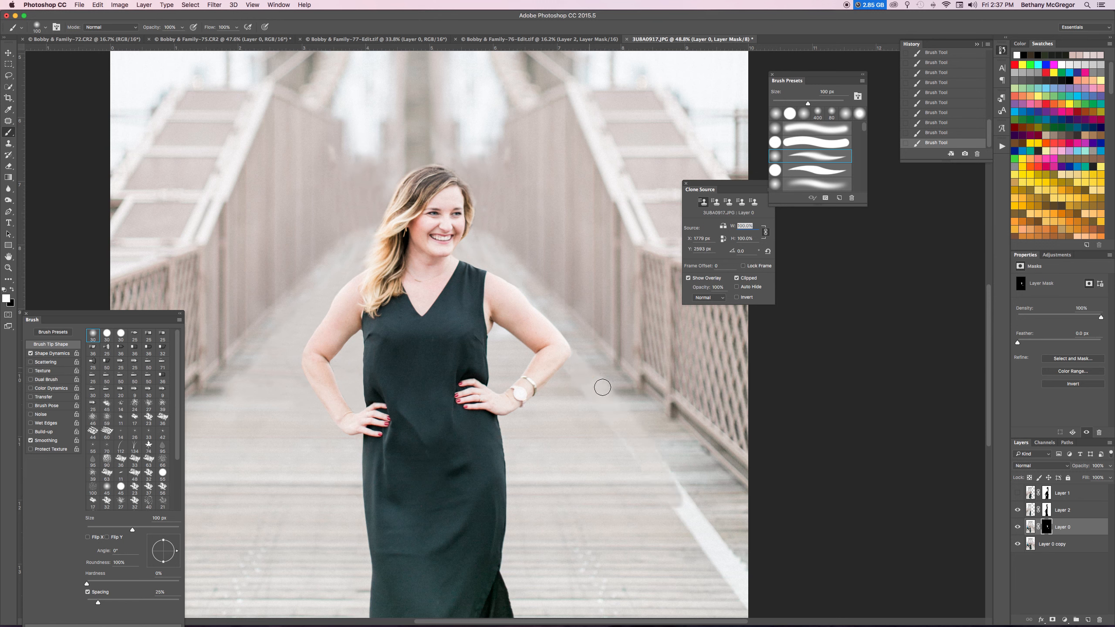
{"action": "mouse_move", "coordinate": [679, 511]}
{"action": "left_mouse_down"}
{"action": "mouse_move", "coordinate": [704, 545]}
{"action": "mouse_move", "coordinate": [681, 490]}
{"action": "mouse_move", "coordinate": [704, 513]}
{"action": "mouse_move", "coordinate": [720, 573]}
{"action": "left_mouse_up"}
{"action": "mouse_move", "coordinate": [652, 534]}
{"action": "left_mouse_down"}
{"action": "mouse_move", "coordinate": [559, 457]}
{"action": "mouse_move", "coordinate": [508, 434]}
{"action": "left_mouse_up"}
Step: Paint over the remaining line traces on the boardwalk in Layer 0's mask with a larger soft brush, ending at 175 px
{"action": "key", "text": "bracketright"}
{"action": "key", "text": "bracketright"}
{"action": "key", "text": "bracketright"}
{"action": "key", "text": "bracketright"}
{"action": "key", "text": "bracketright"}
{"action": "key", "text": "bracketright"}
{"action": "left_click_drag", "start_coordinate": [586, 443], "coordinate": [602, 481]}
{"action": "key", "text": "bracketleft"}
{"action": "key", "text": "bracketleft"}
{"action": "key", "text": "bracketleft"}
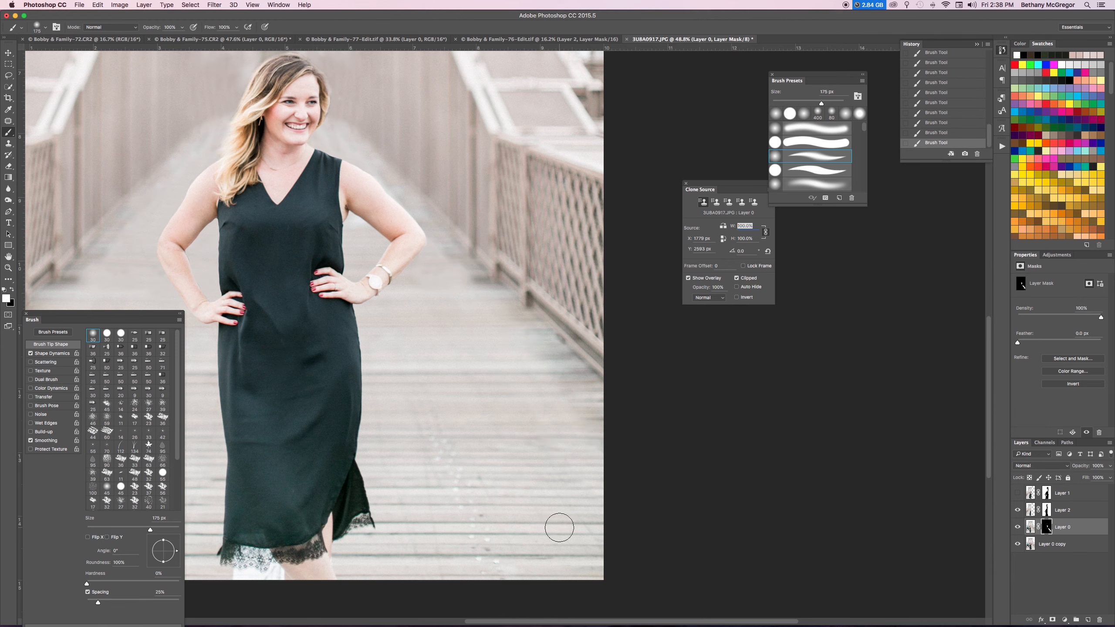
{"action": "scroll", "coordinate": [459, 457], "scroll_direction": "down", "scroll_amount": 10}
{"action": "scroll", "coordinate": [494, 456], "scroll_direction": "up", "scroll_amount": 7}
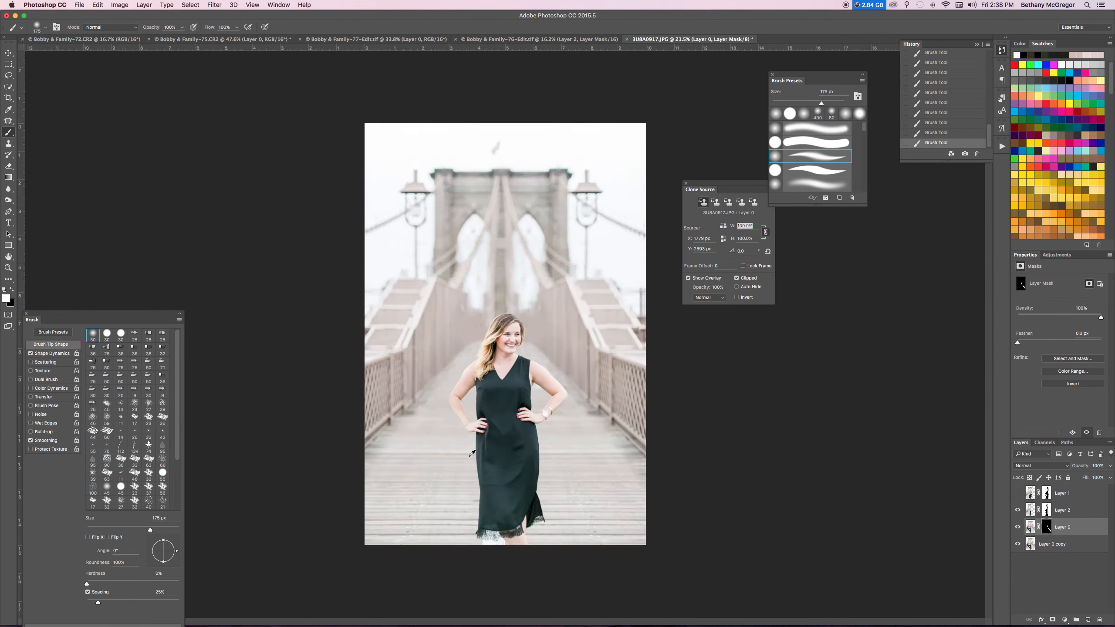
Step: Flatten the image and discard the hidden layer
{"action": "right_click", "coordinate": [1072, 544]}
{"action": "left_click", "coordinate": [1047, 522]}
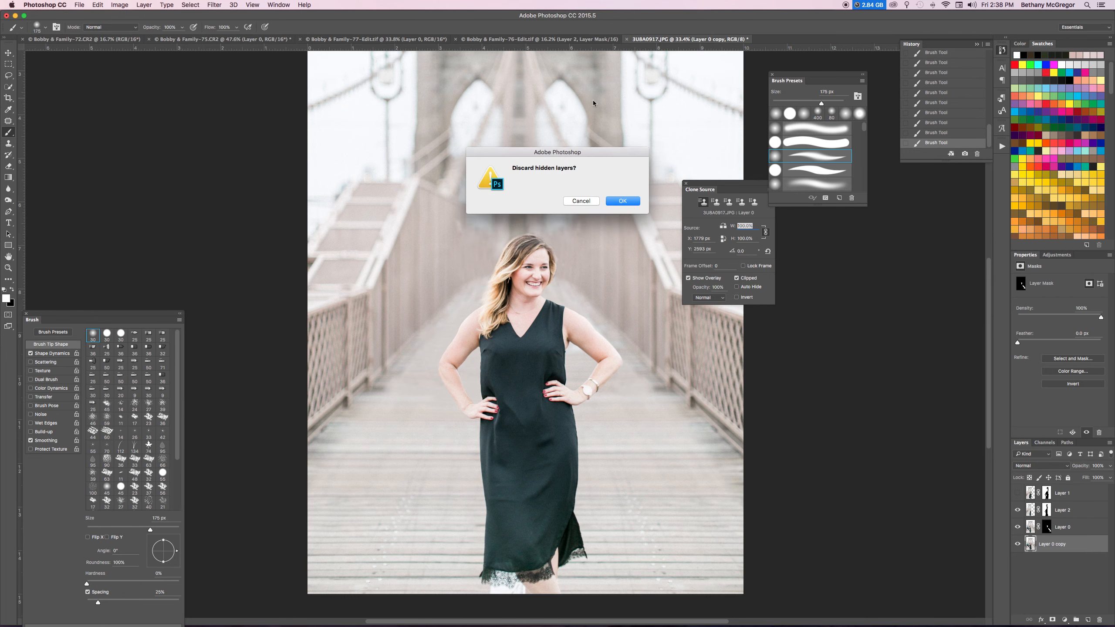
{"action": "left_click", "coordinate": [620, 201]}
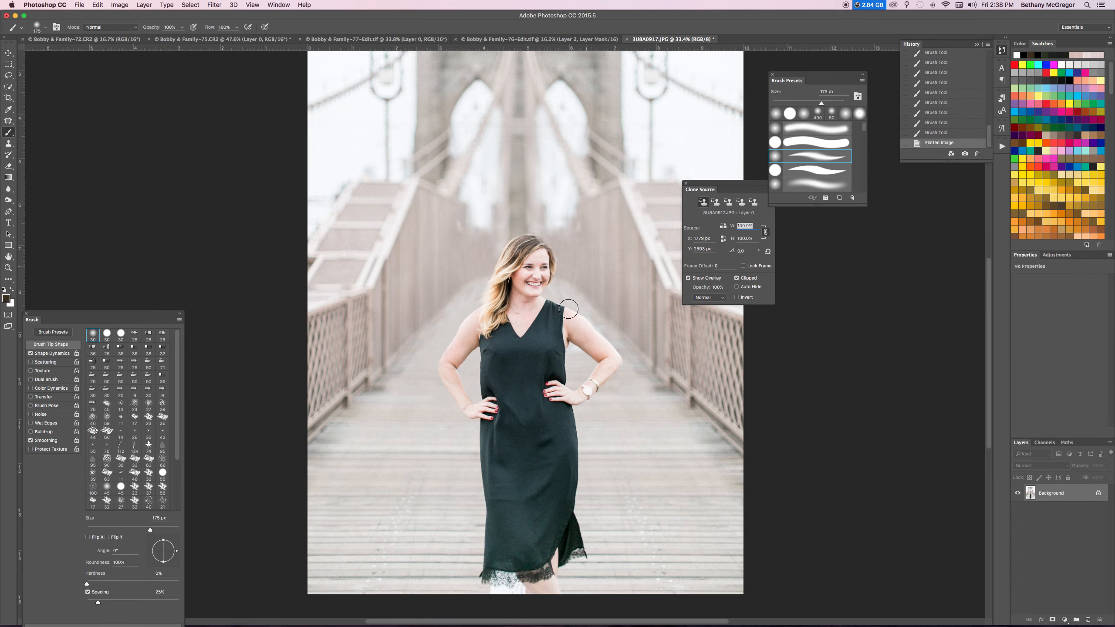
Step: Patch the blotchy background beside the woman's hair and shoulder with a nearby background sample, and clear the selection
{"action": "scroll", "coordinate": [552, 423], "scroll_direction": "up", "scroll_amount": 3}
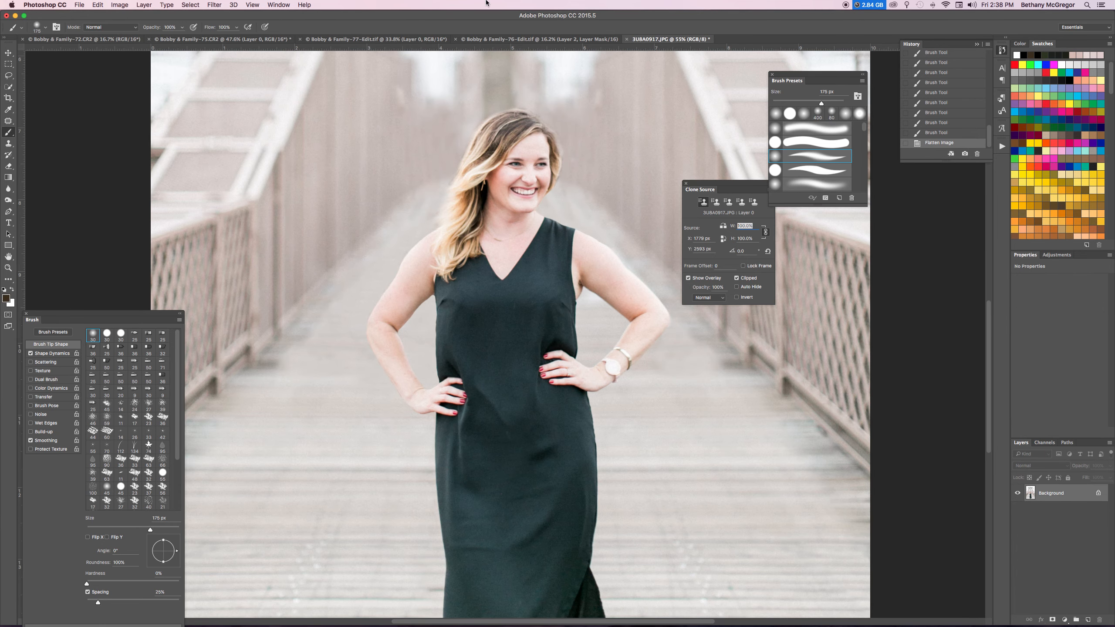
{"action": "left_click", "coordinate": [8, 121]}
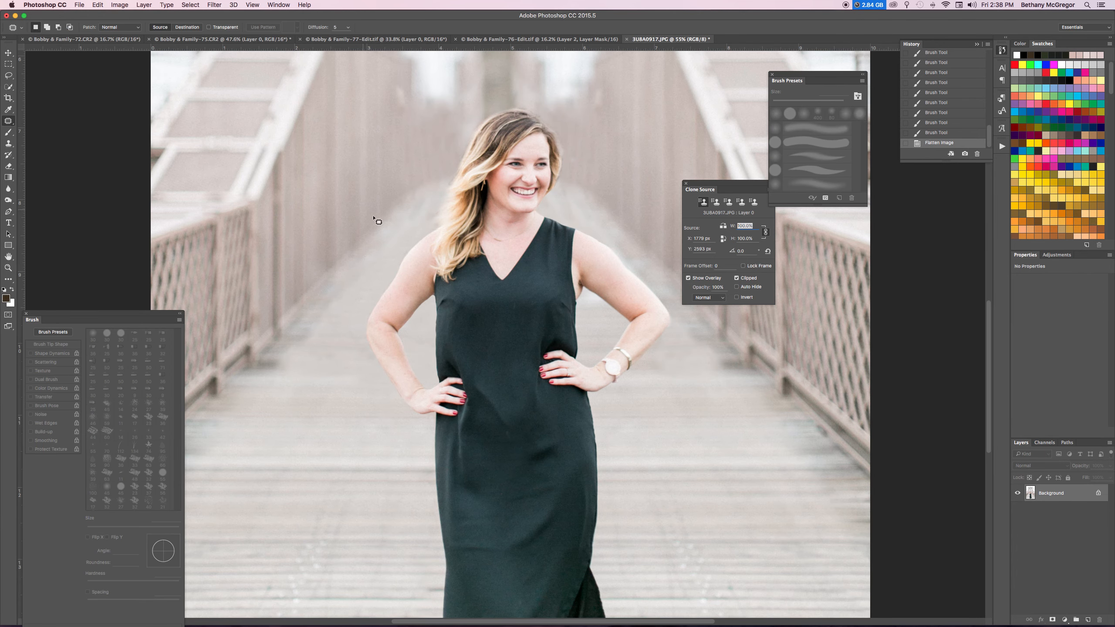
{"action": "mouse_move", "coordinate": [437, 178]}
{"action": "left_mouse_down"}
{"action": "mouse_move", "coordinate": [379, 225]}
{"action": "mouse_move", "coordinate": [429, 227]}
{"action": "mouse_move", "coordinate": [447, 179]}
{"action": "mouse_move", "coordinate": [403, 233]}
{"action": "mouse_move", "coordinate": [360, 331]}
{"action": "mouse_move", "coordinate": [336, 336]}
{"action": "left_mouse_up"}
{"action": "key", "text": "super+d"}
Step: Patch the background between the woman's chin and her other shoulder with a nearby sample, deselect, and check the full portrait
{"action": "mouse_move", "coordinate": [563, 186]}
{"action": "left_mouse_down"}
{"action": "mouse_move", "coordinate": [542, 212]}
{"action": "mouse_move", "coordinate": [587, 229]}
{"action": "mouse_move", "coordinate": [601, 218]}
{"action": "mouse_move", "coordinate": [597, 205]}
{"action": "mouse_move", "coordinate": [565, 186]}
{"action": "mouse_move", "coordinate": [561, 194]}
{"action": "mouse_move", "coordinate": [627, 256]}
{"action": "mouse_move", "coordinate": [668, 353]}
{"action": "mouse_move", "coordinate": [705, 403]}
{"action": "mouse_move", "coordinate": [698, 369]}
{"action": "left_mouse_up"}
{"action": "key", "text": "super+d"}
{"action": "scroll", "coordinate": [643, 334], "scroll_direction": "down", "scroll_amount": 3}
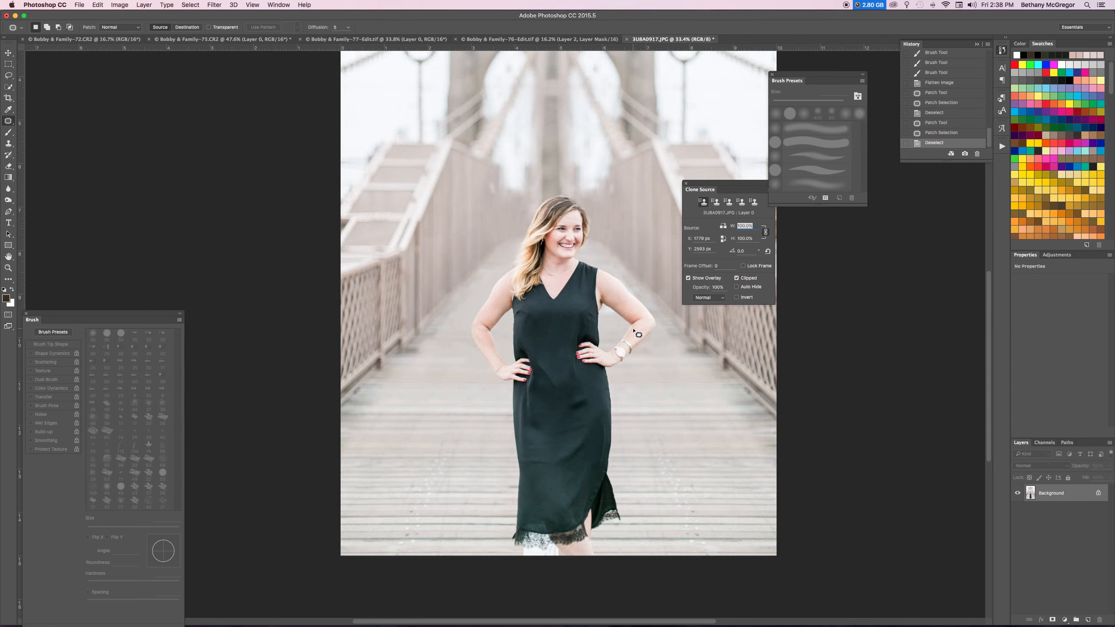
{"action": "scroll", "coordinate": [633, 330], "scroll_direction": "down", "scroll_amount": 2}
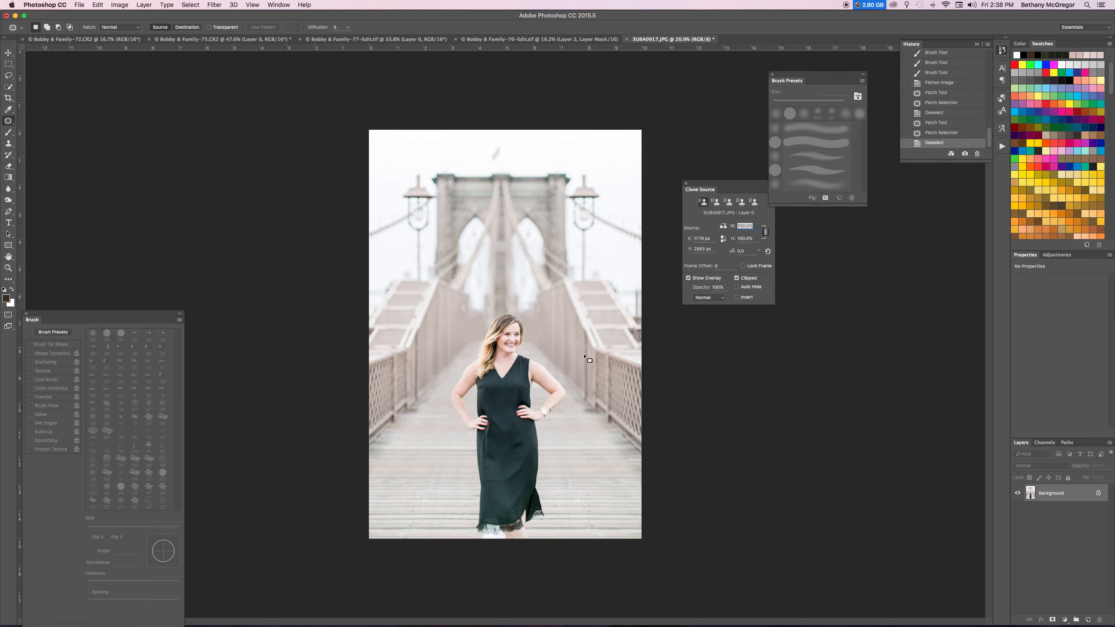